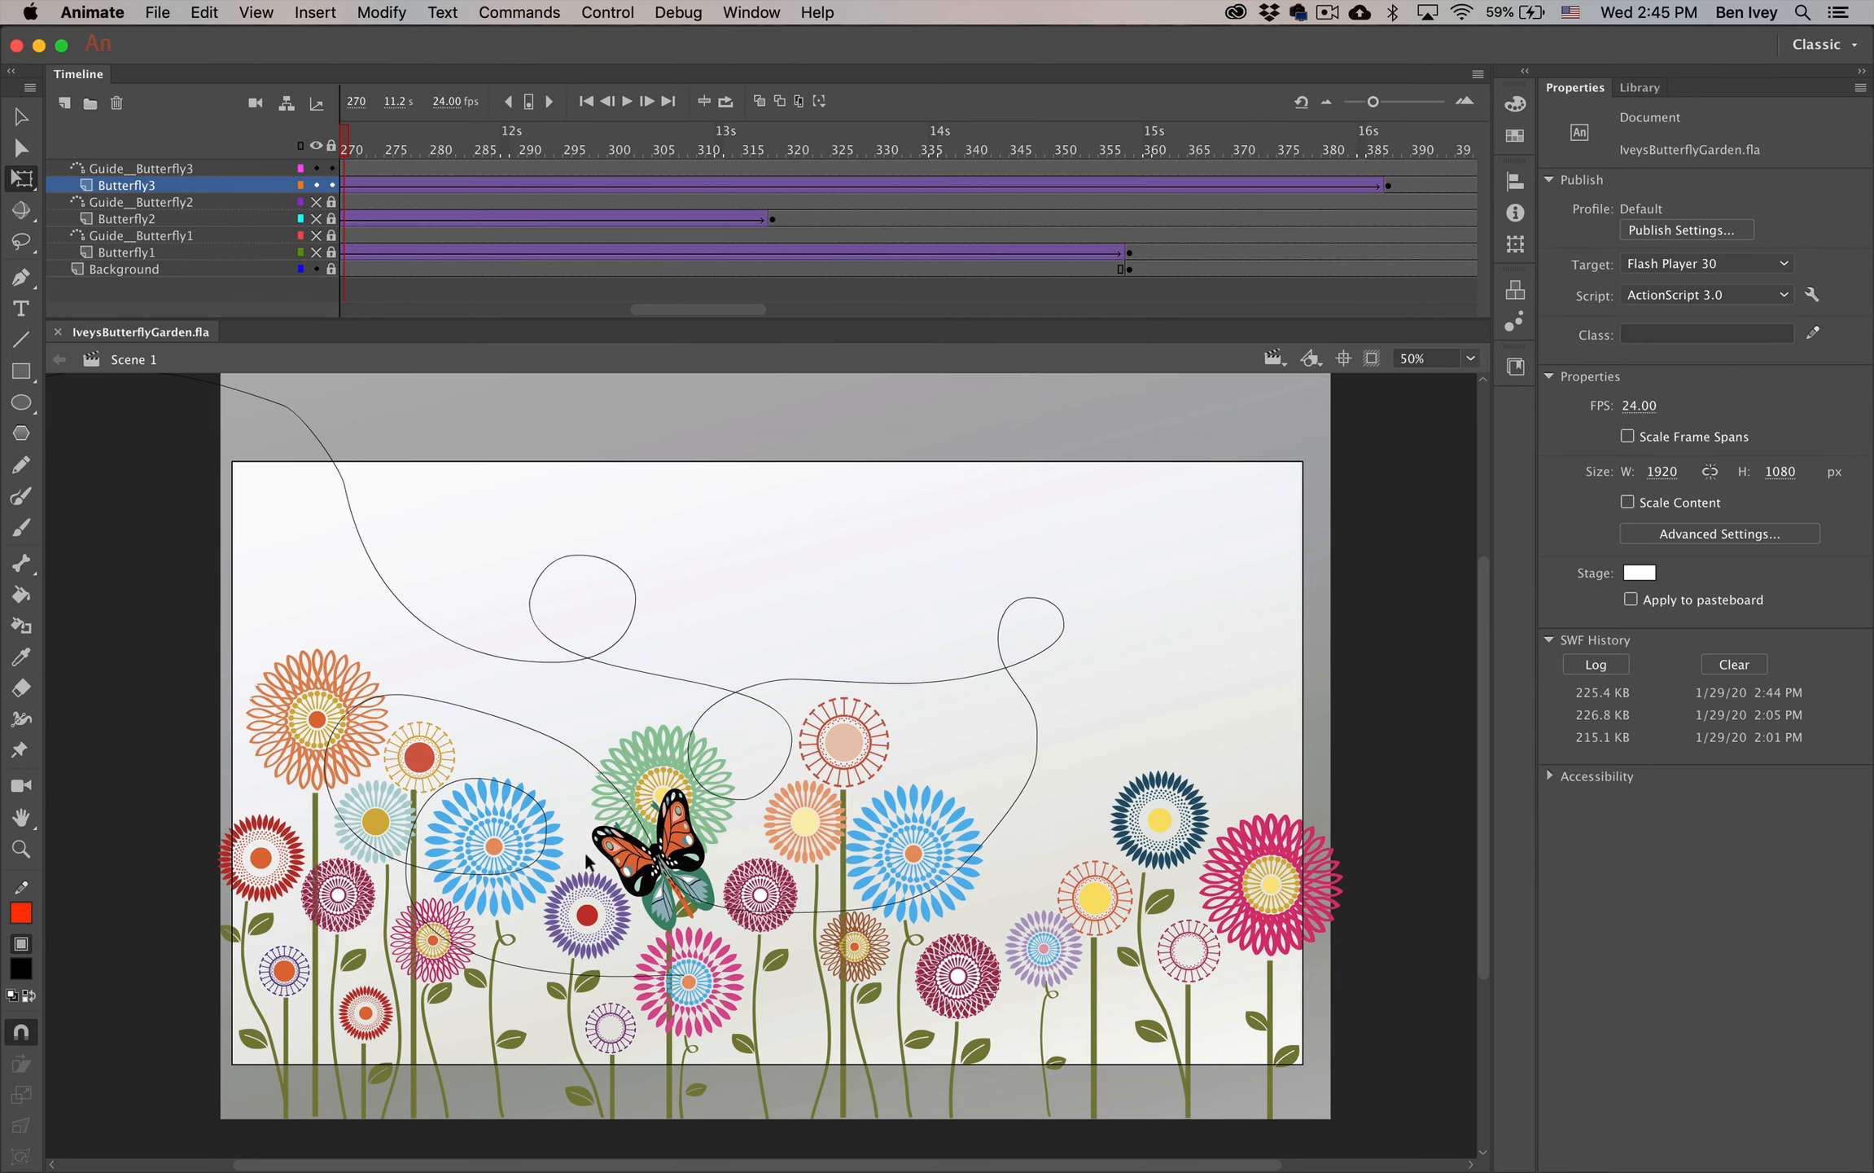
# Test-play the finished butterfly garden movie, and close both the preview and its document
pyautogui.press('super+Return')
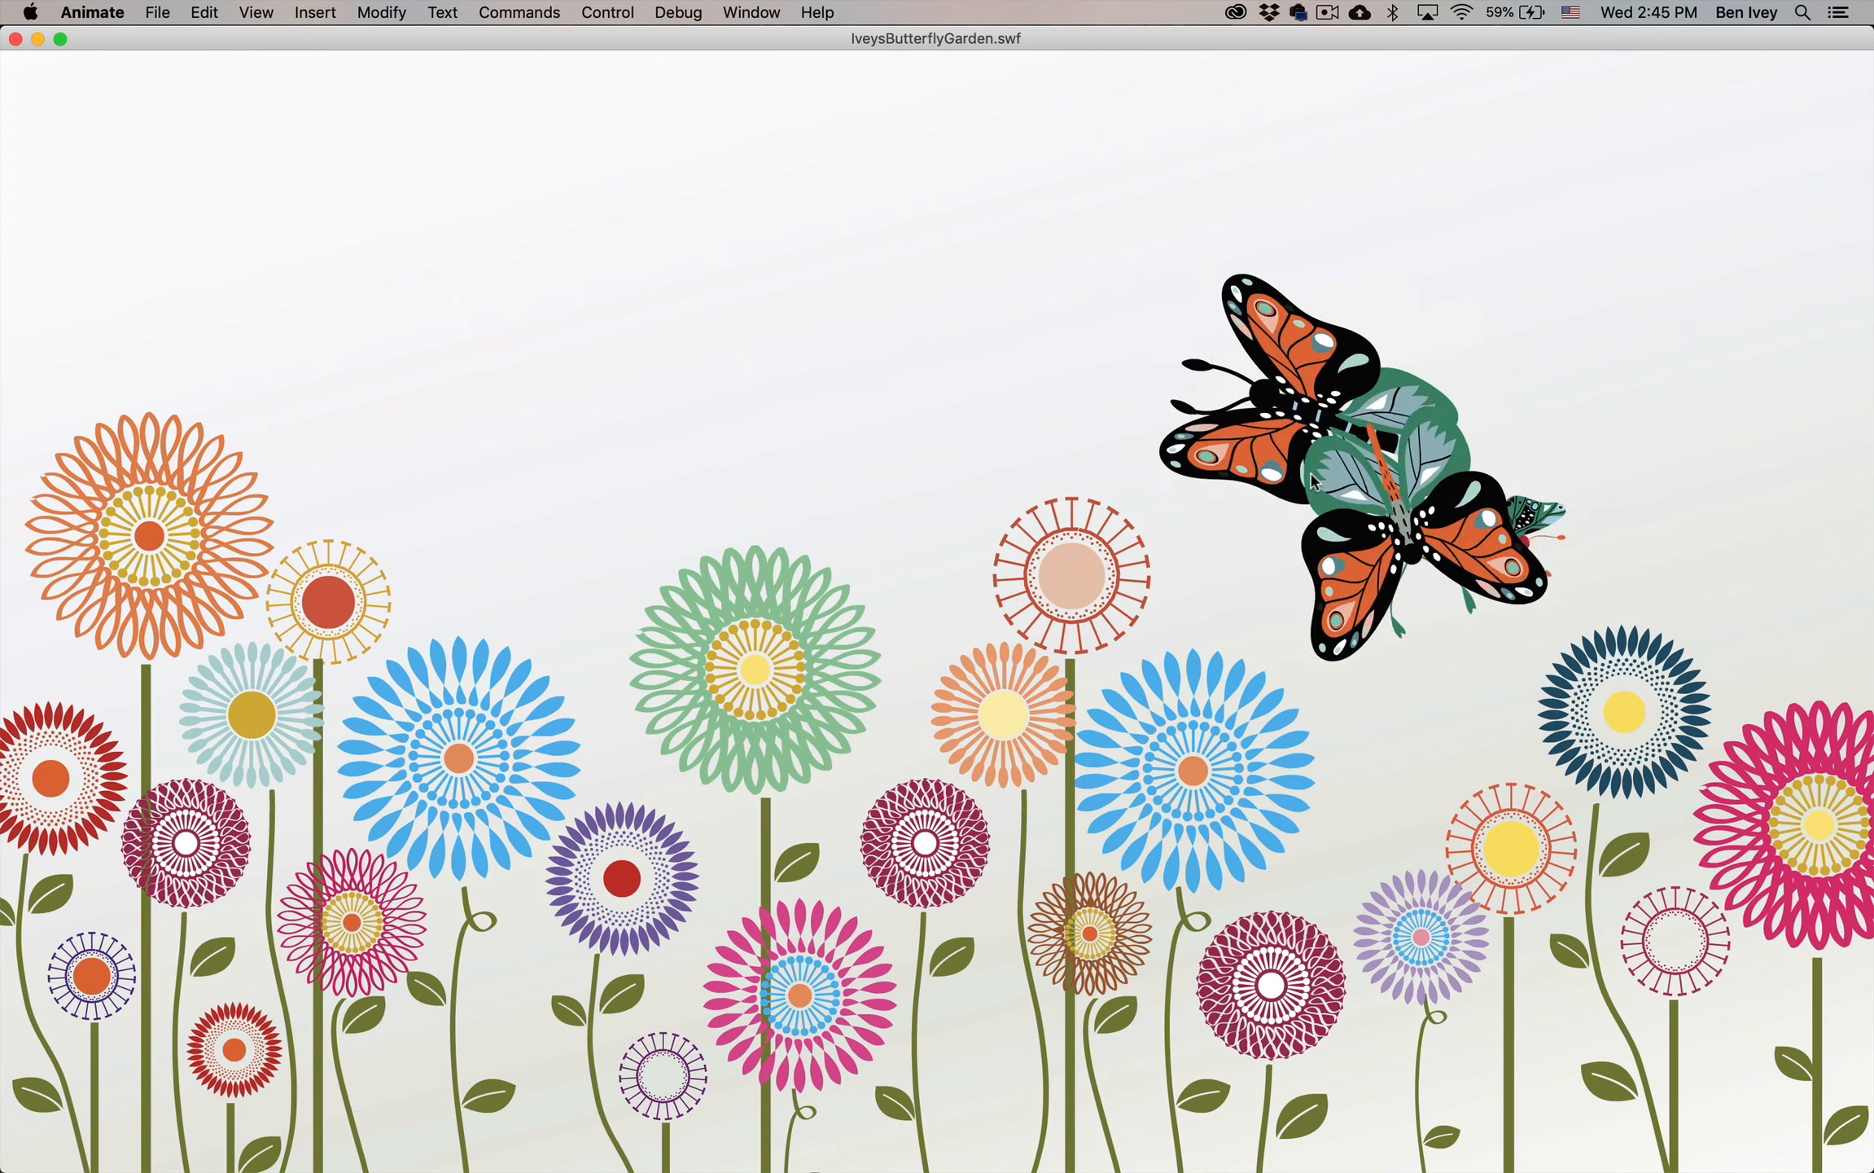
pyautogui.press('super+w')
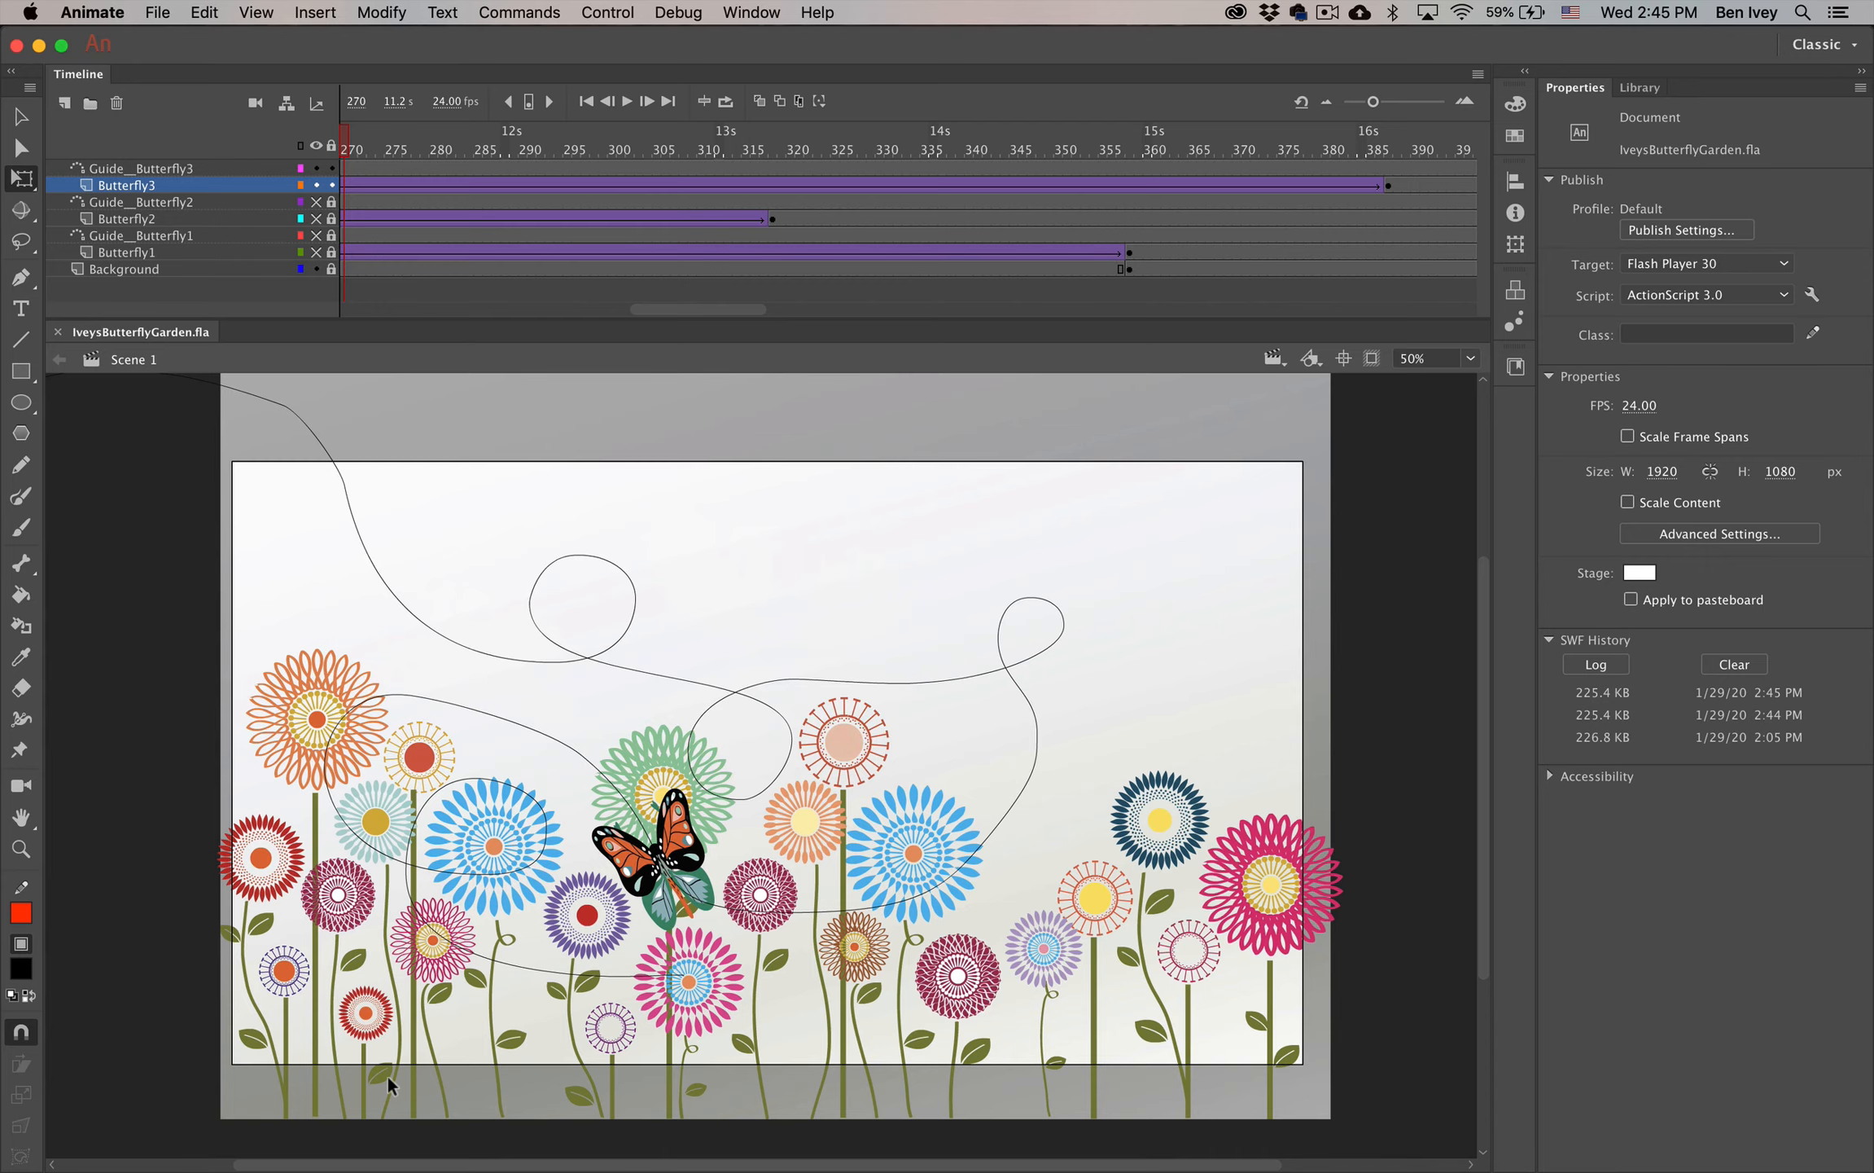
pyautogui.press('super+w')
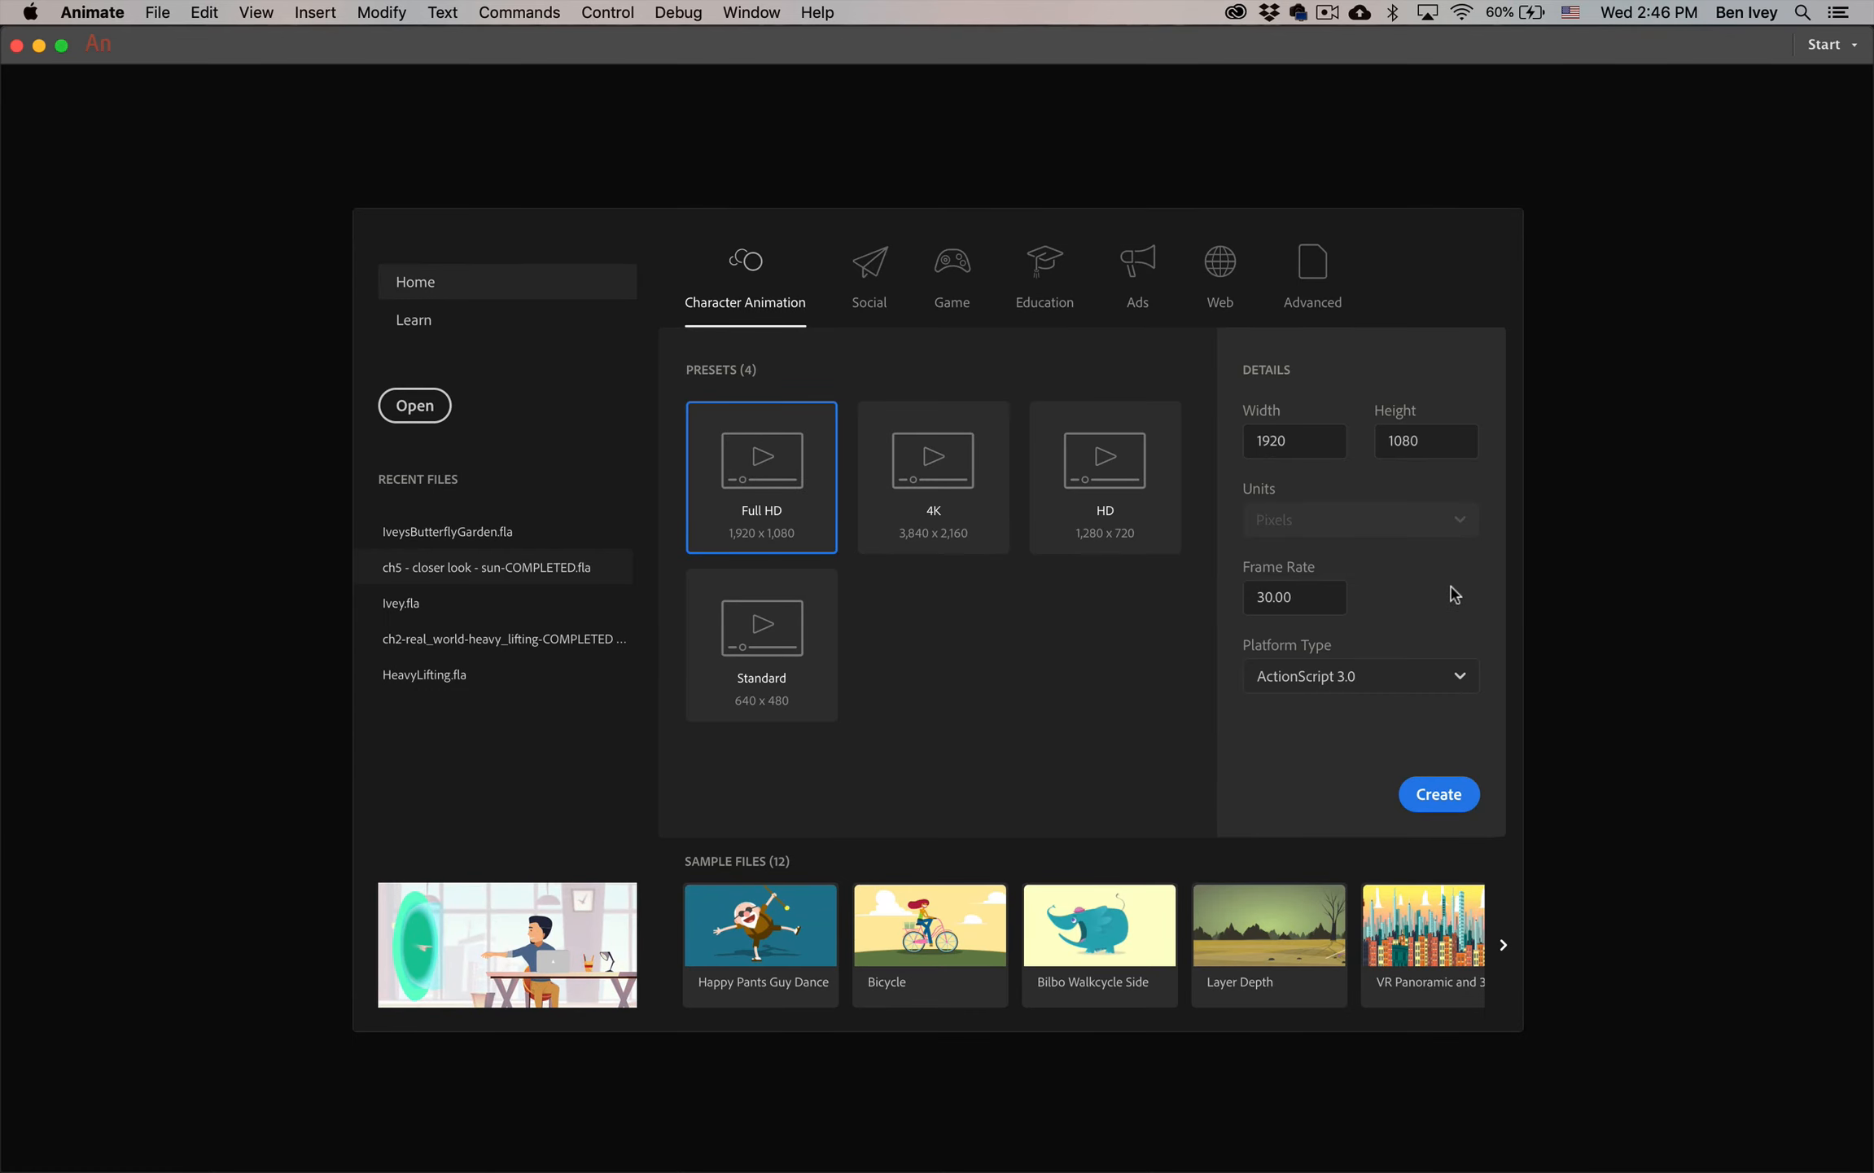
# Create a 1920 x 1080 ActionScript 3.0 document with a frame rate of 24
pyautogui.click(1305, 439)
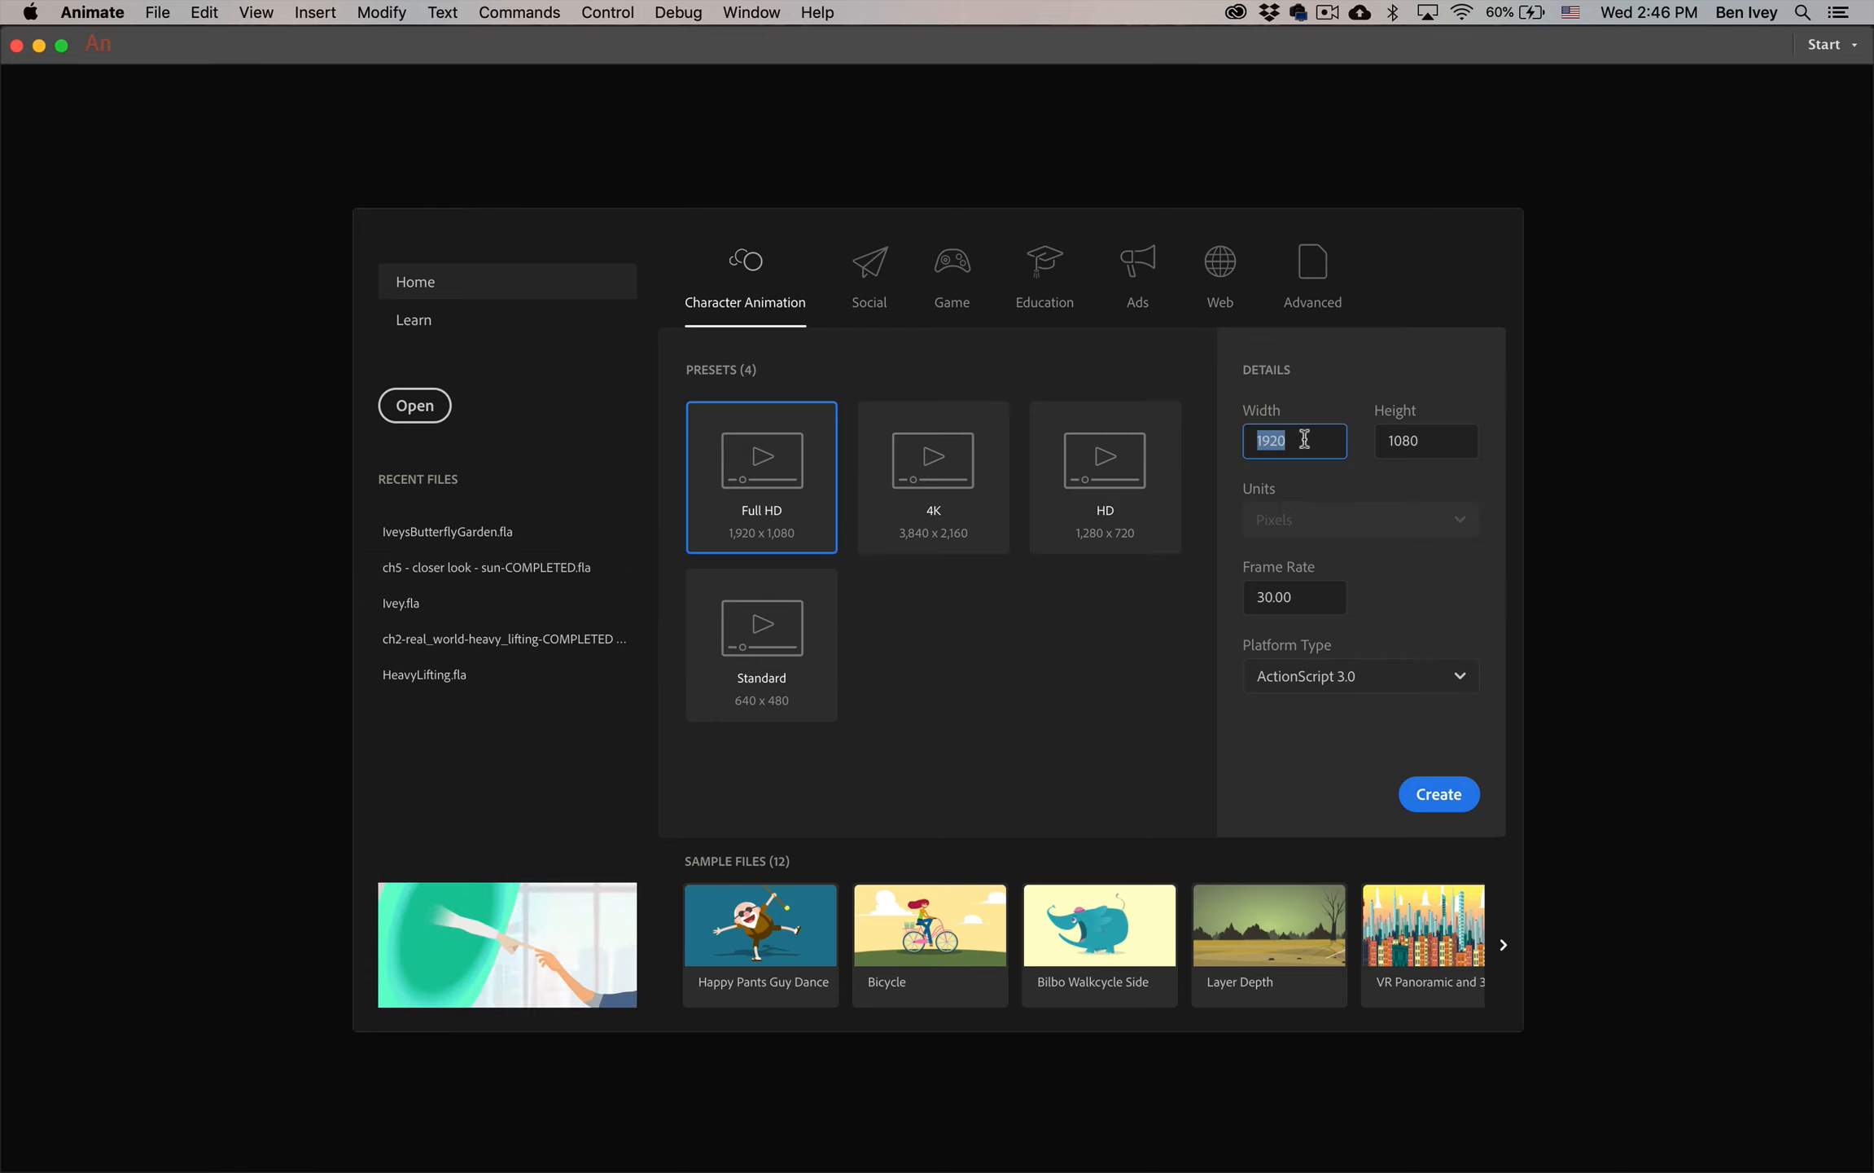
pyautogui.click(1429, 441)
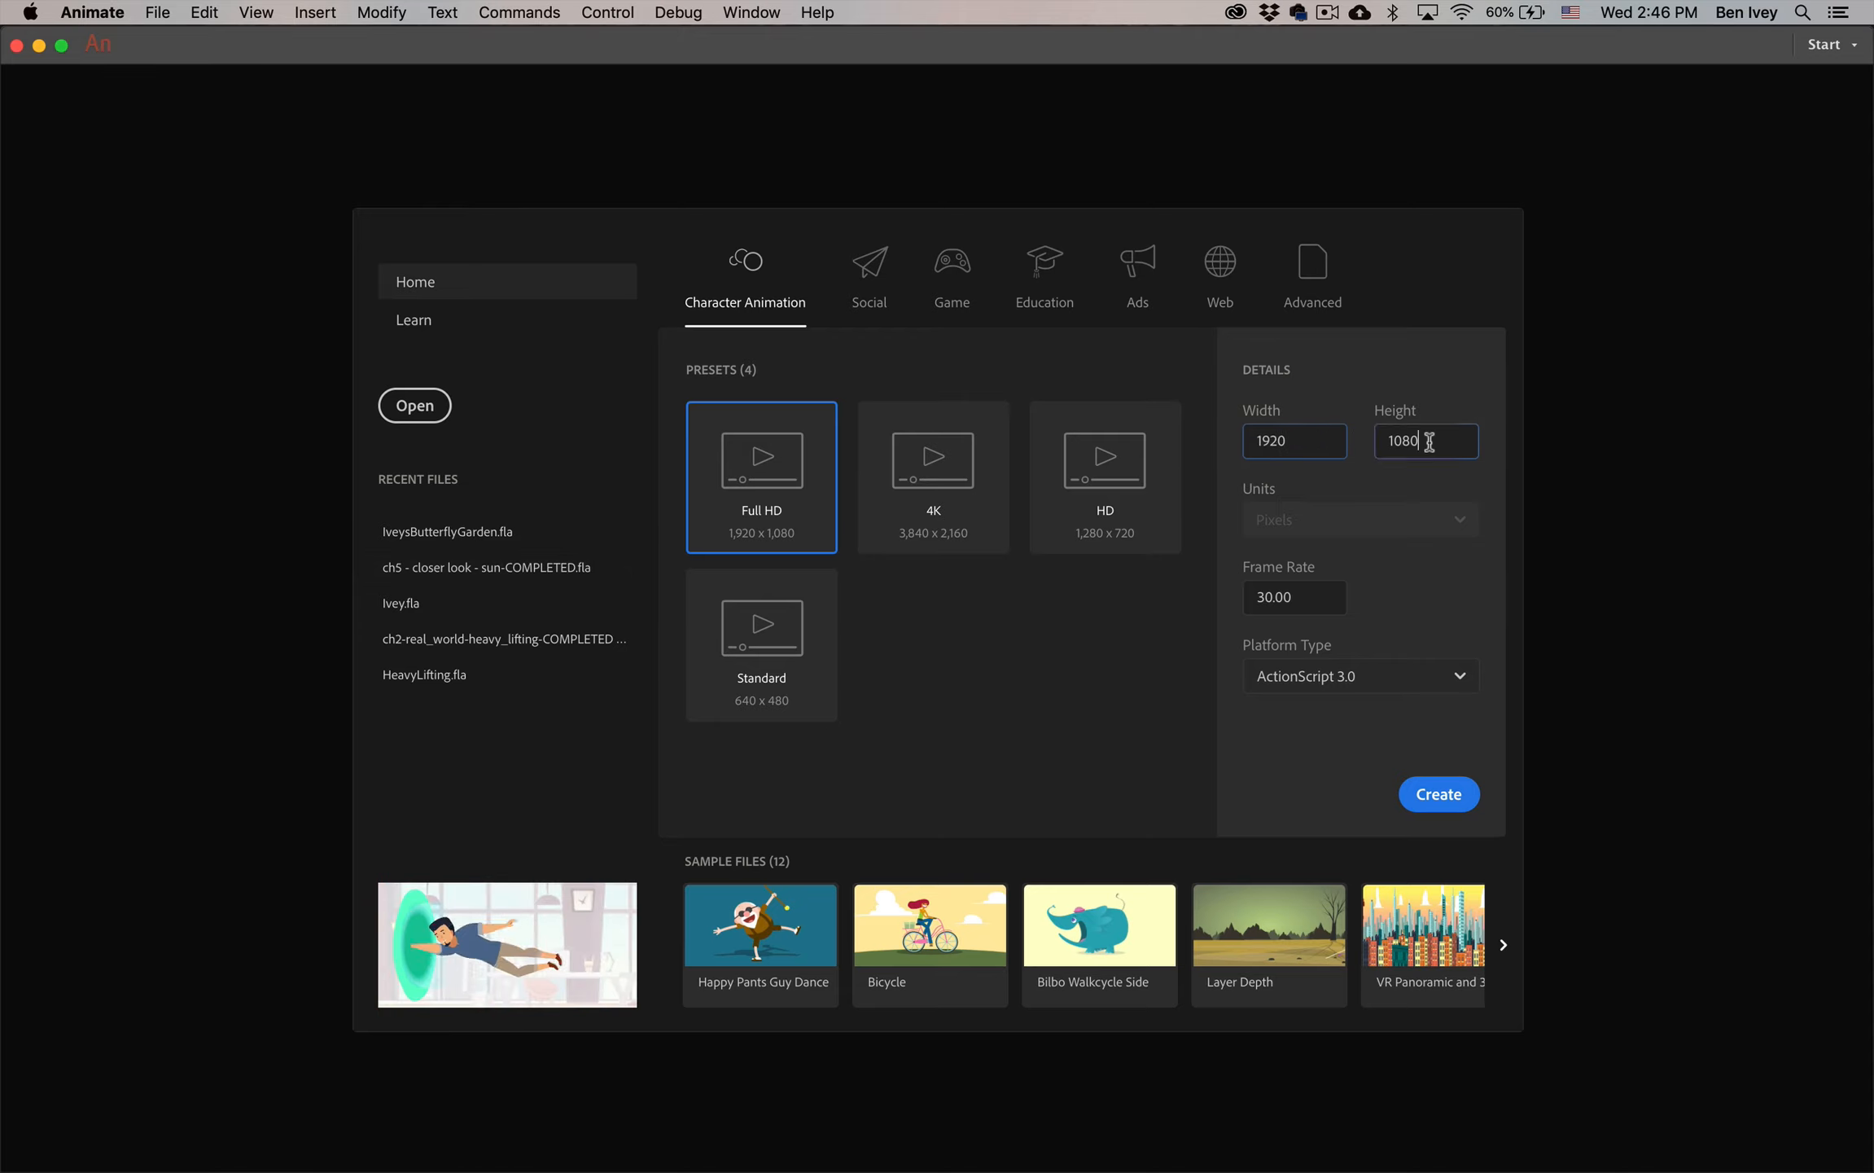
pyautogui.click(1306, 607)
pyautogui.write('24')
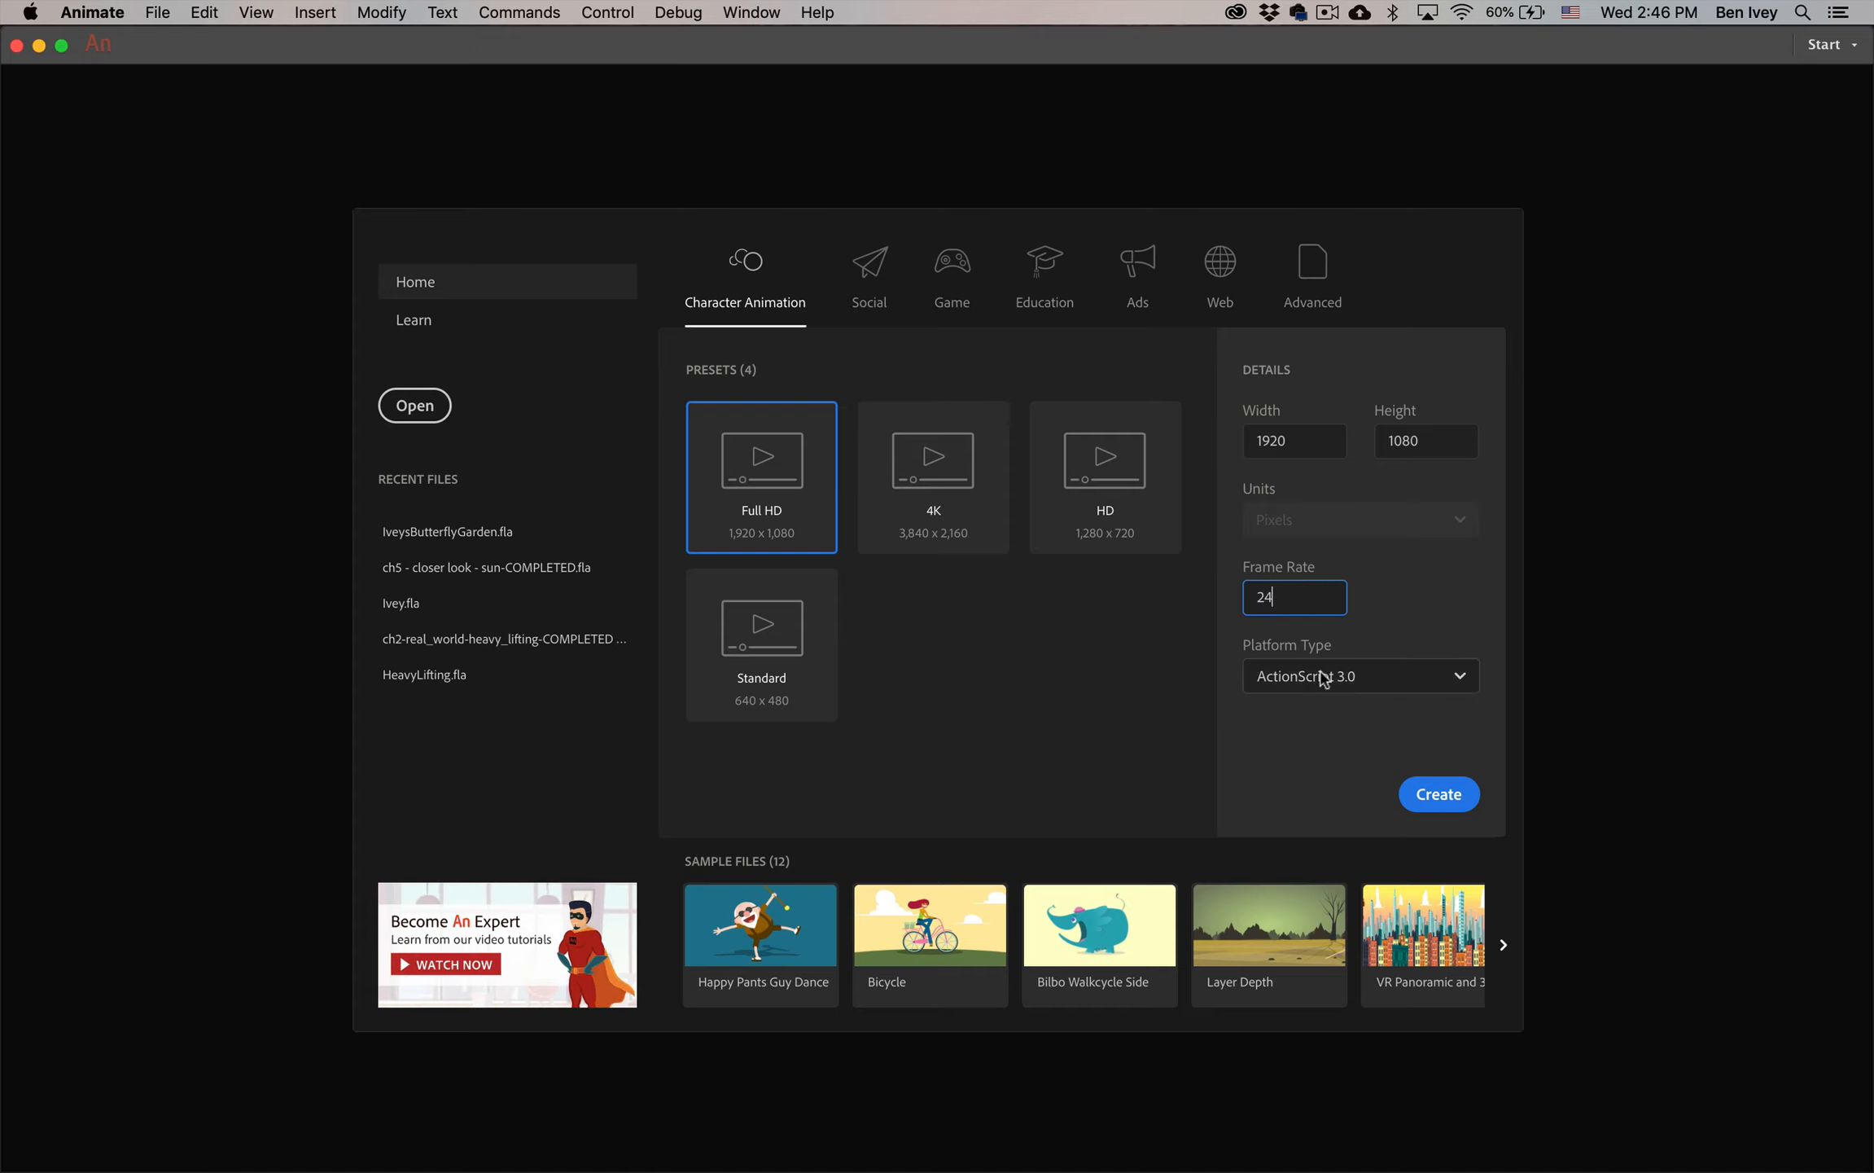
pyautogui.click(1463, 615)
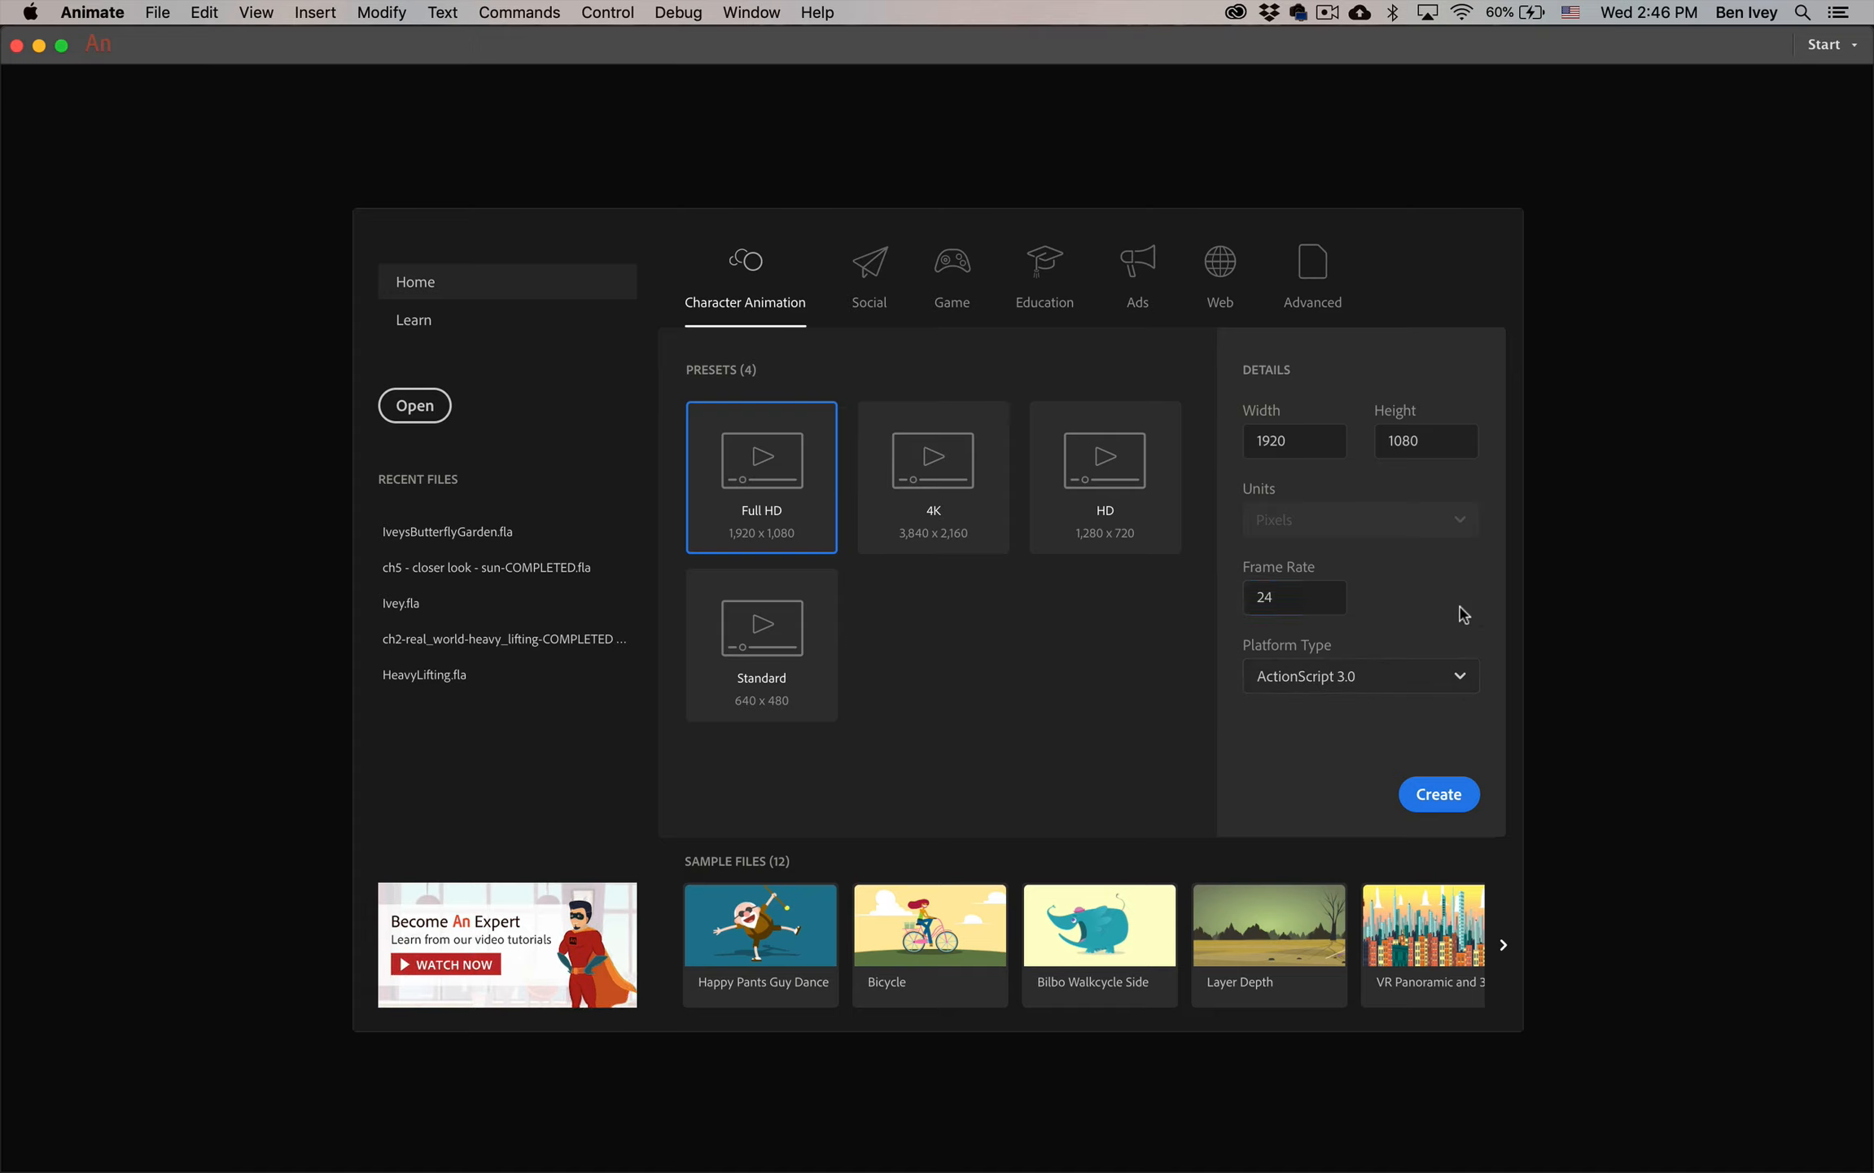
pyautogui.click(1439, 794)
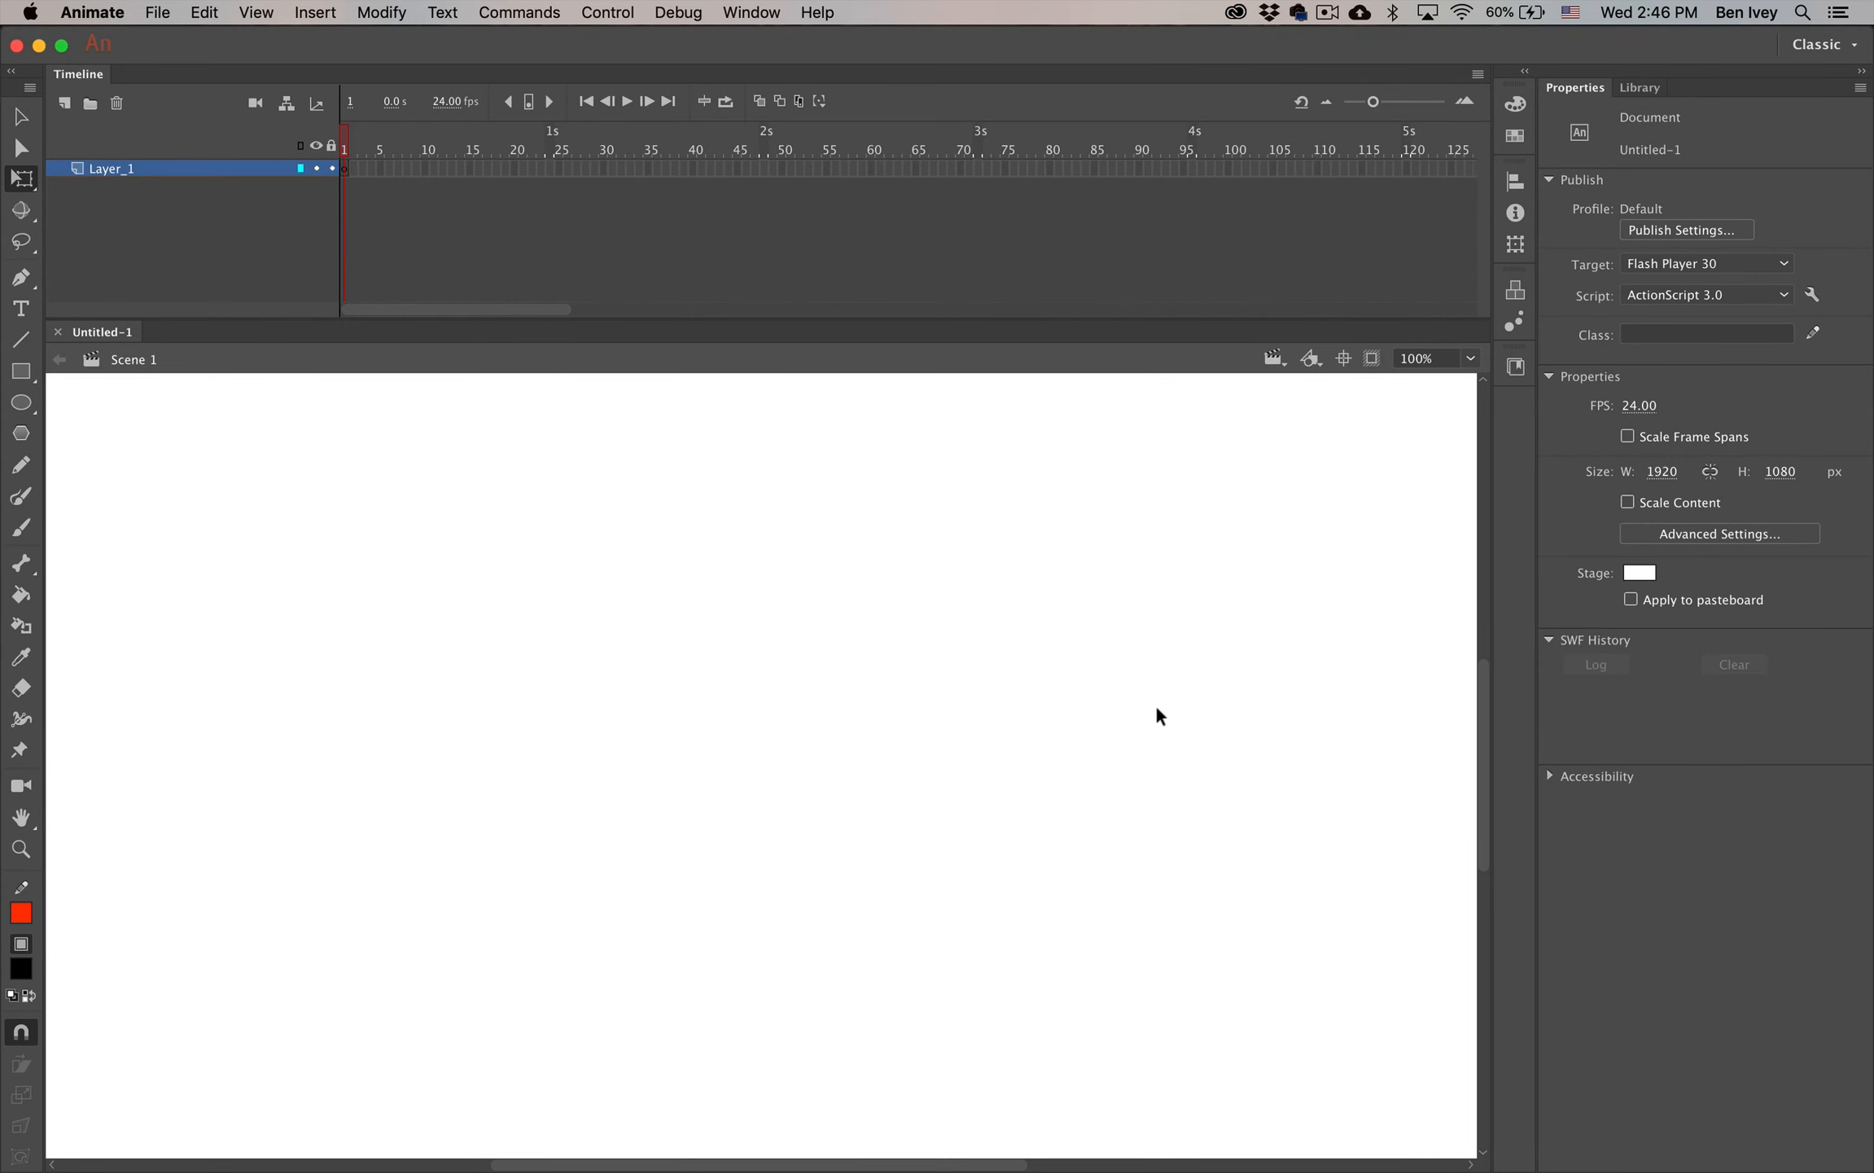
# Preview ButterflyGarden.ai from the Butterfly Garden folder and open it for import to the stage
pyautogui.click(1471, 360)
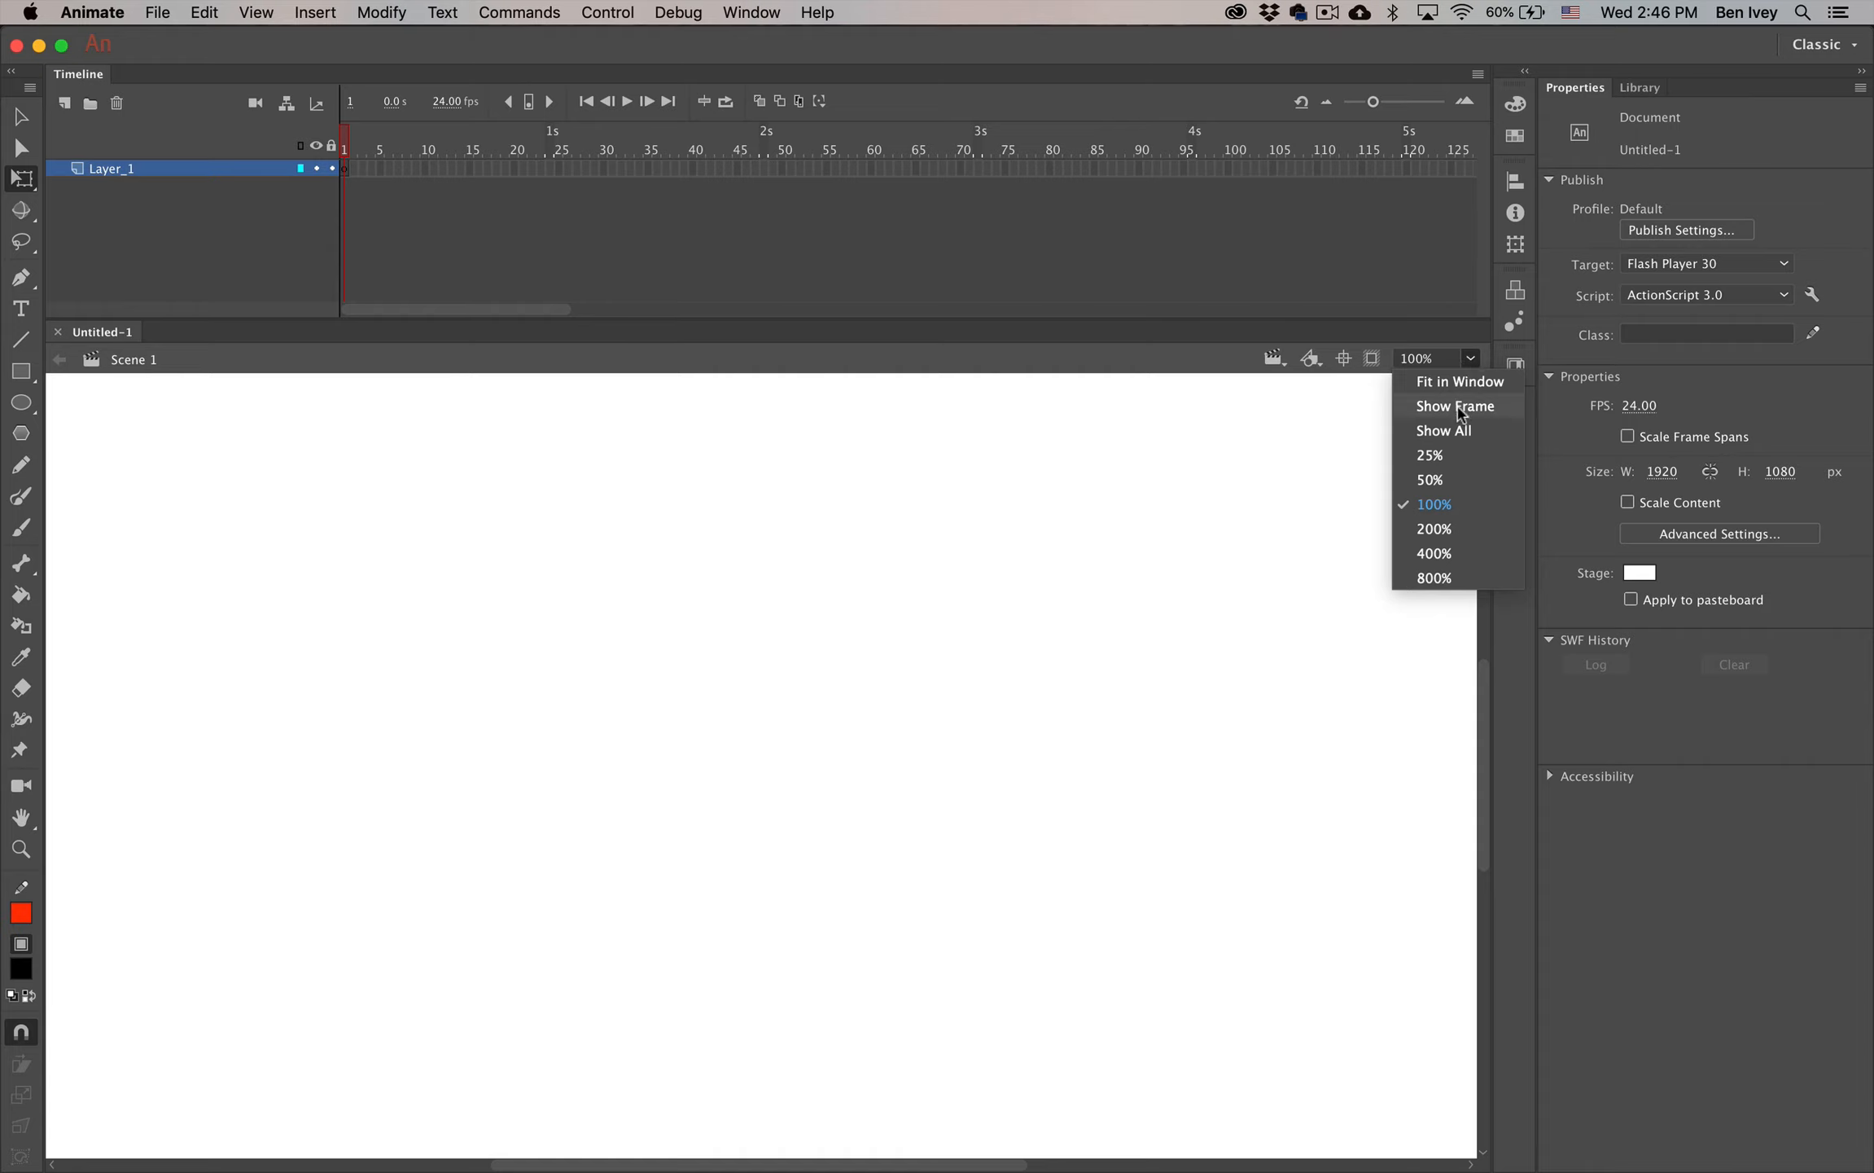
pyautogui.click(1458, 412)
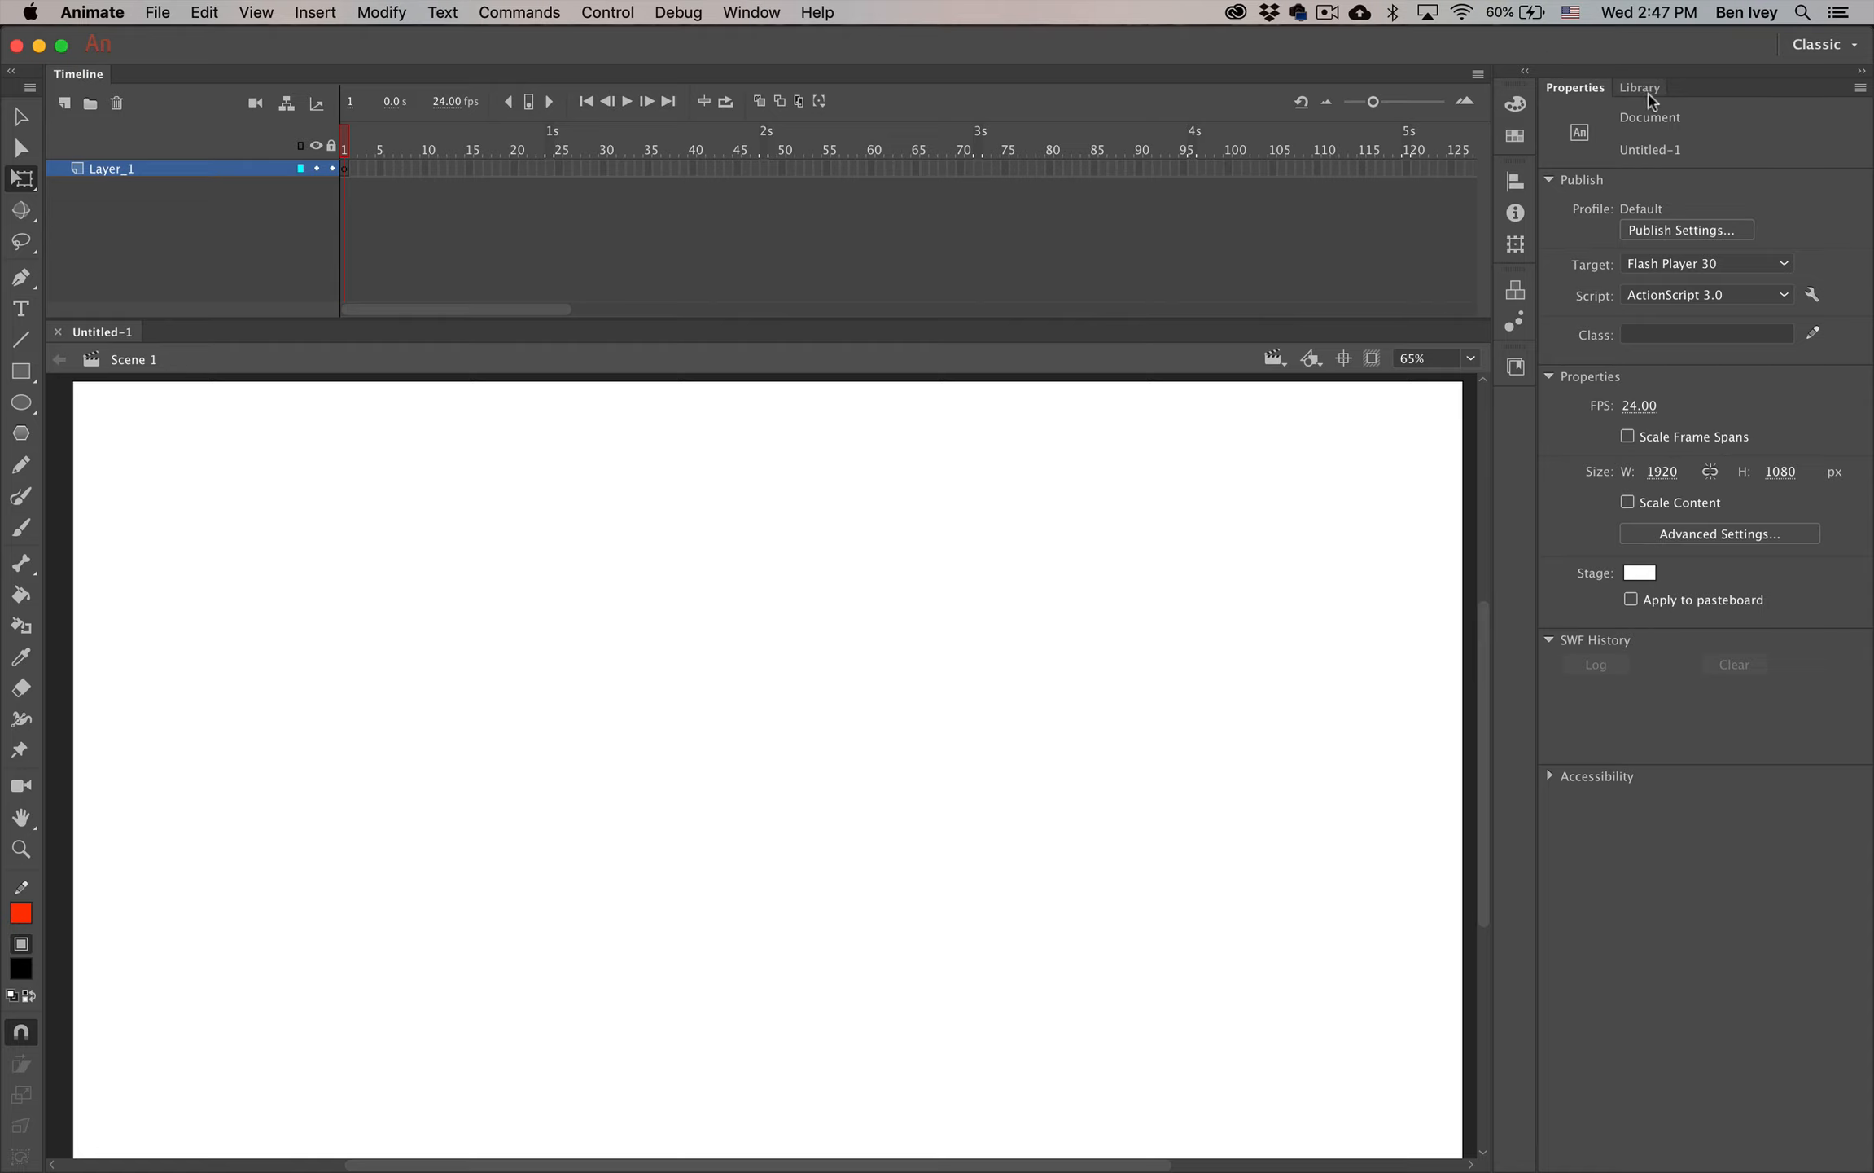
pyautogui.click(1650, 89)
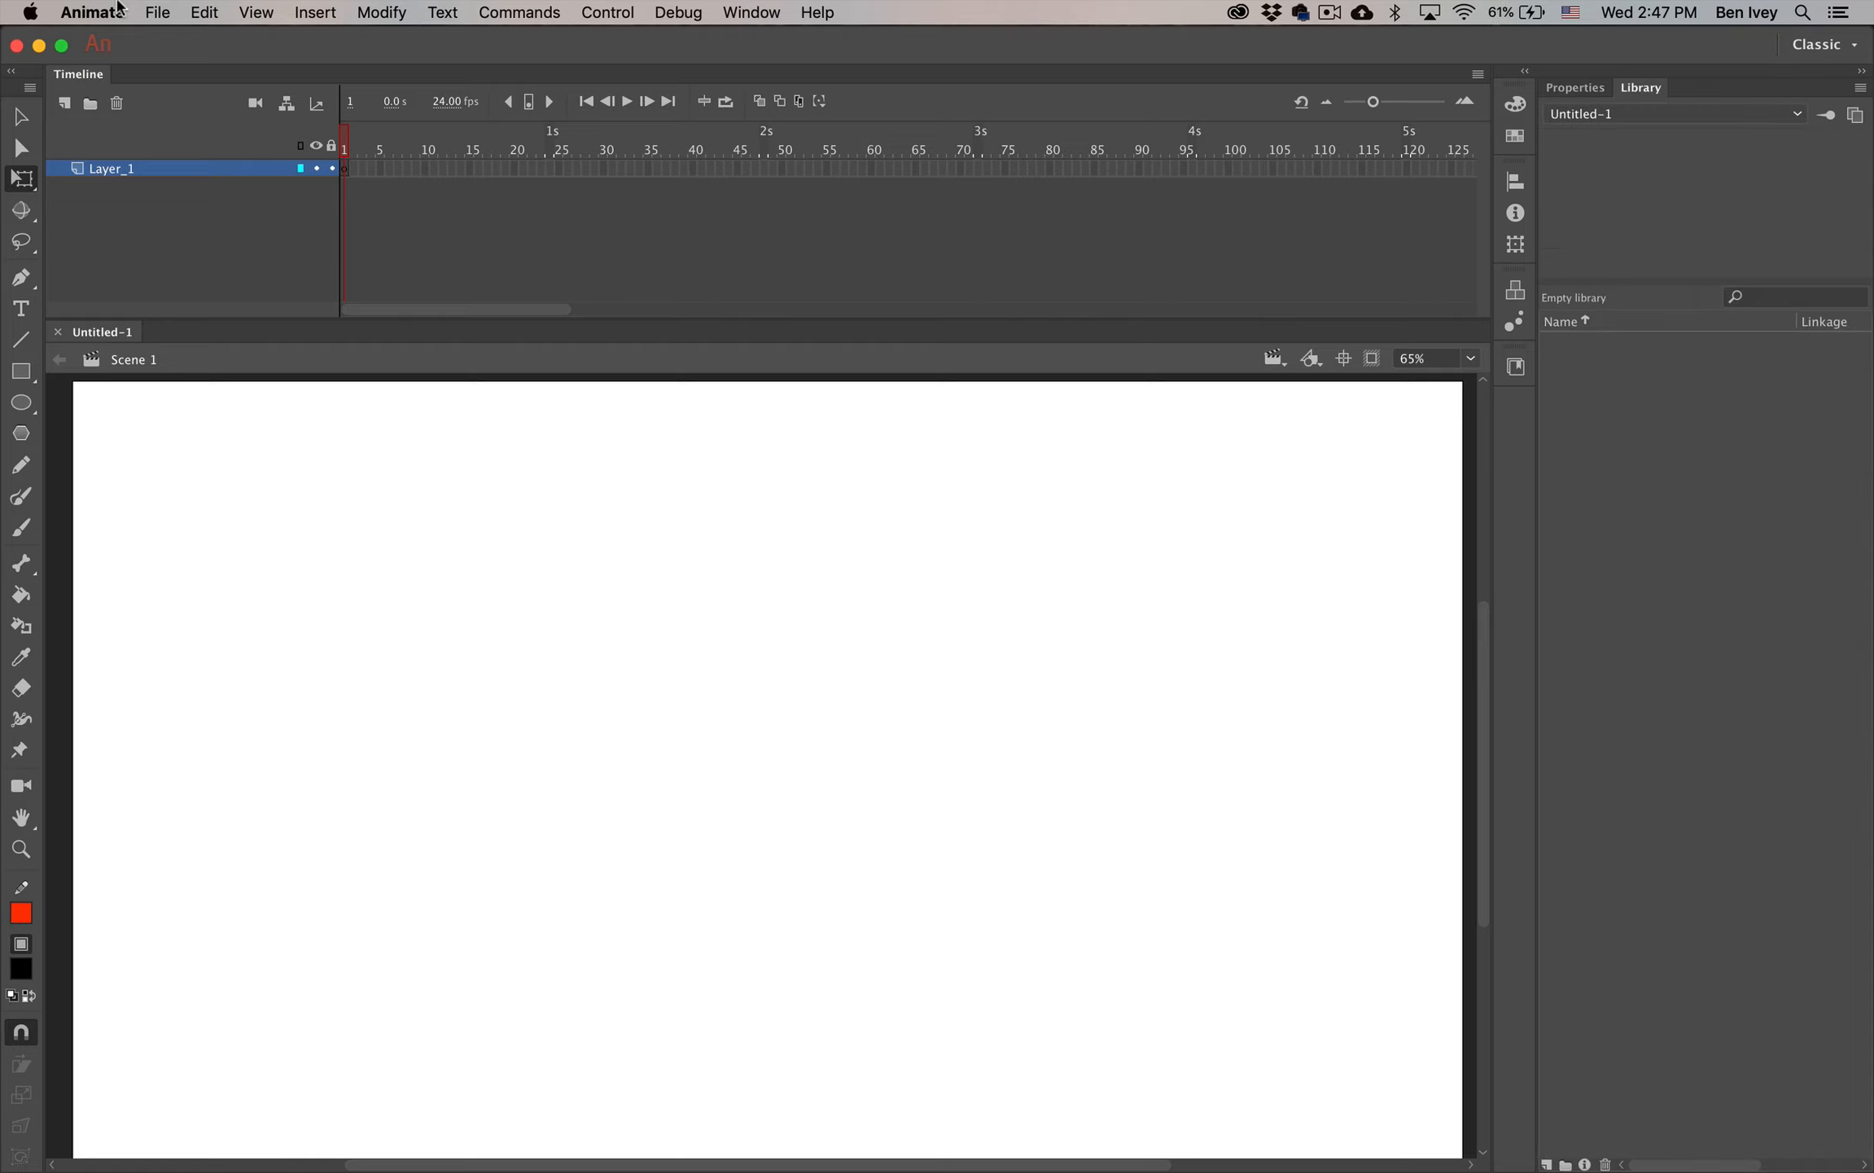
pyautogui.click(157, 13)
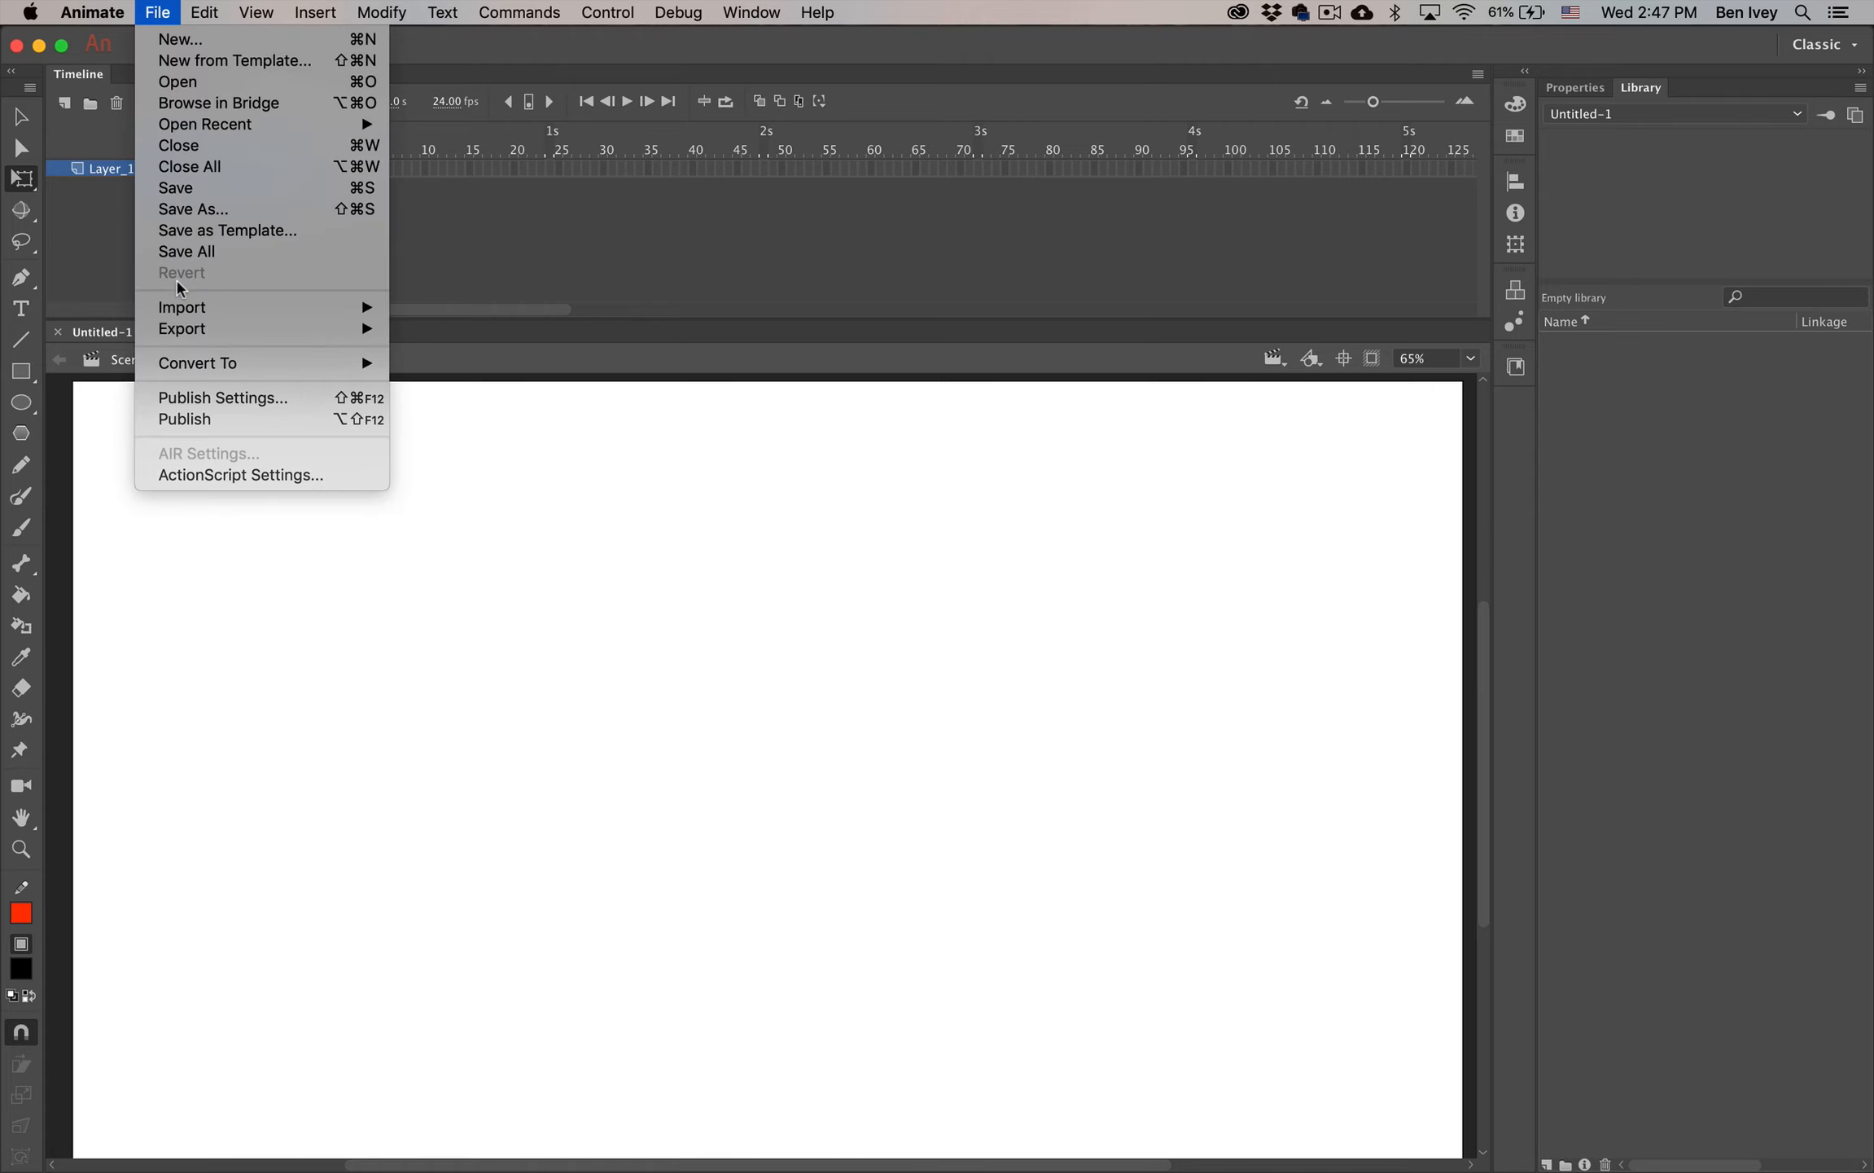
pyautogui.moveTo(185, 311)
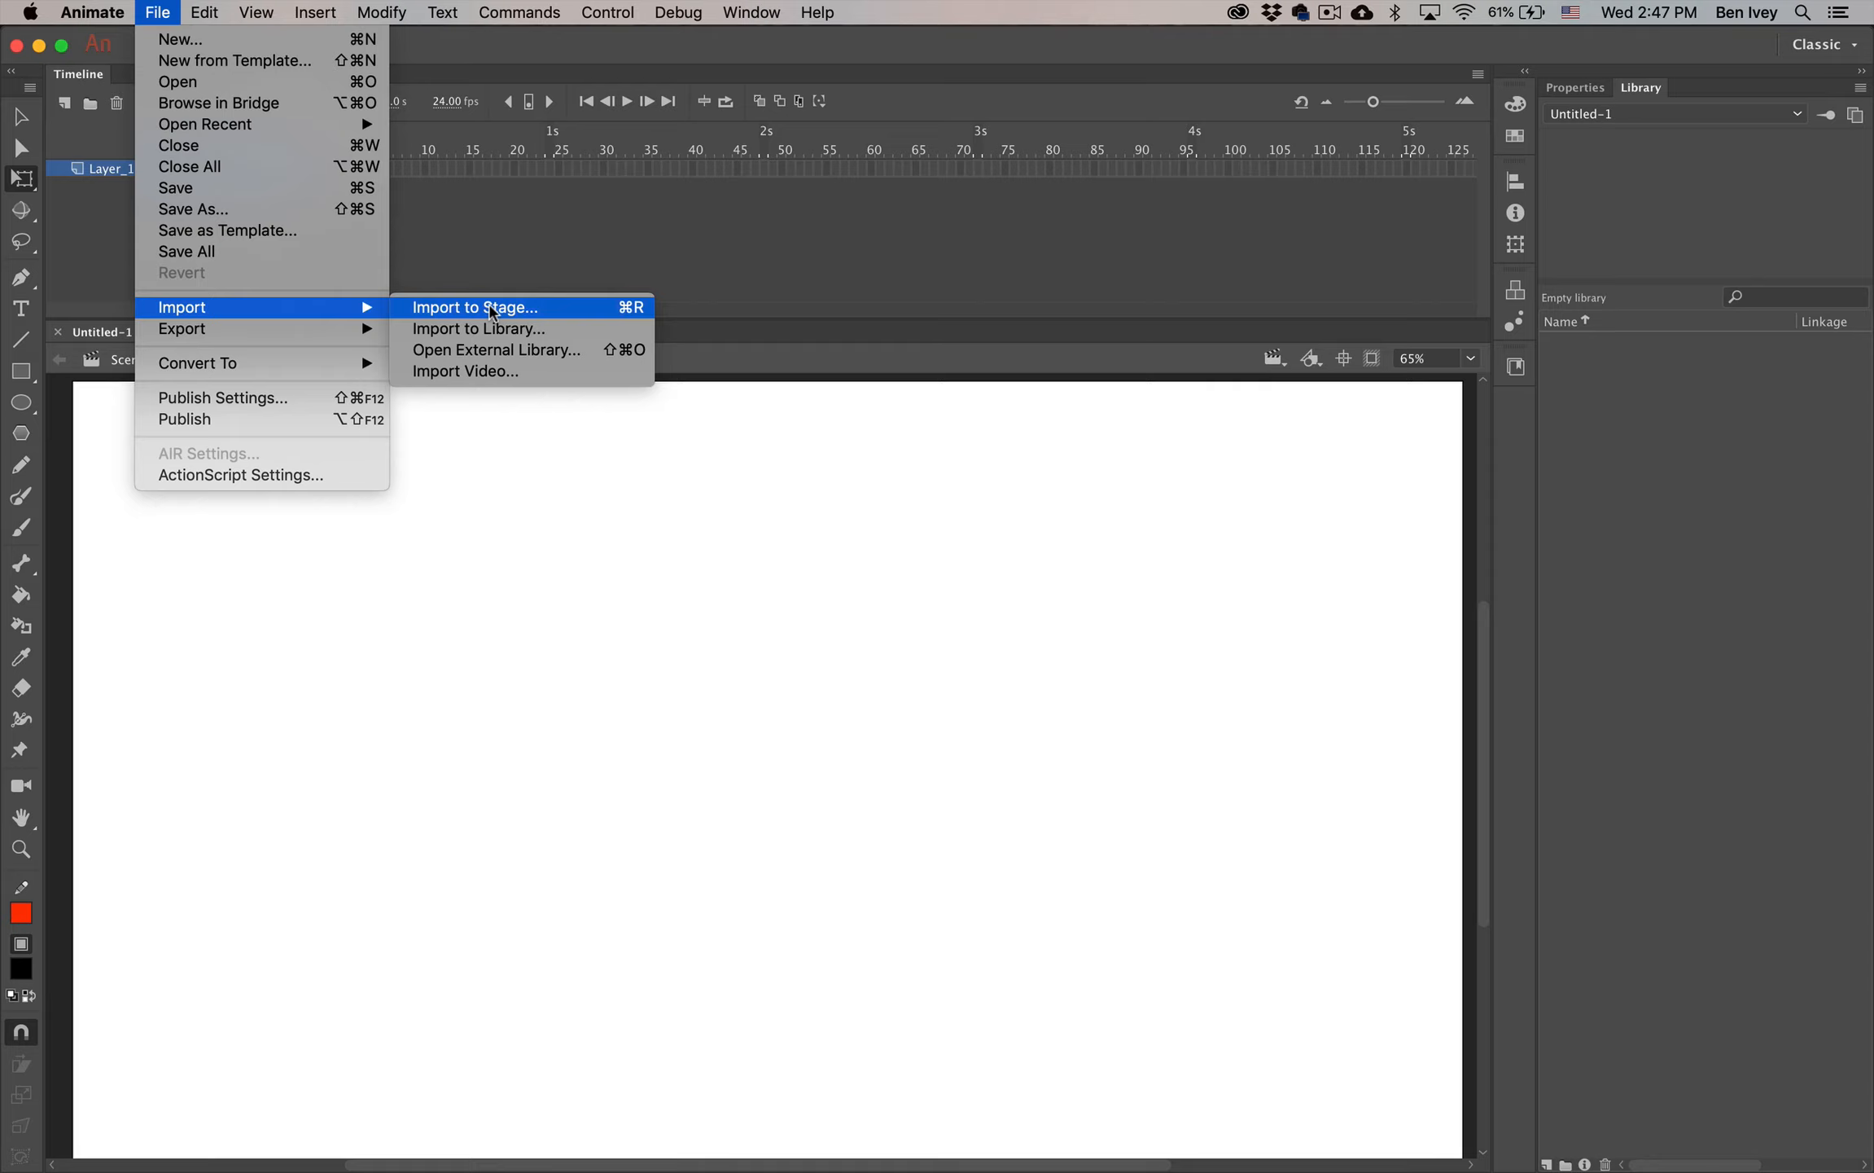
pyautogui.click(493, 310)
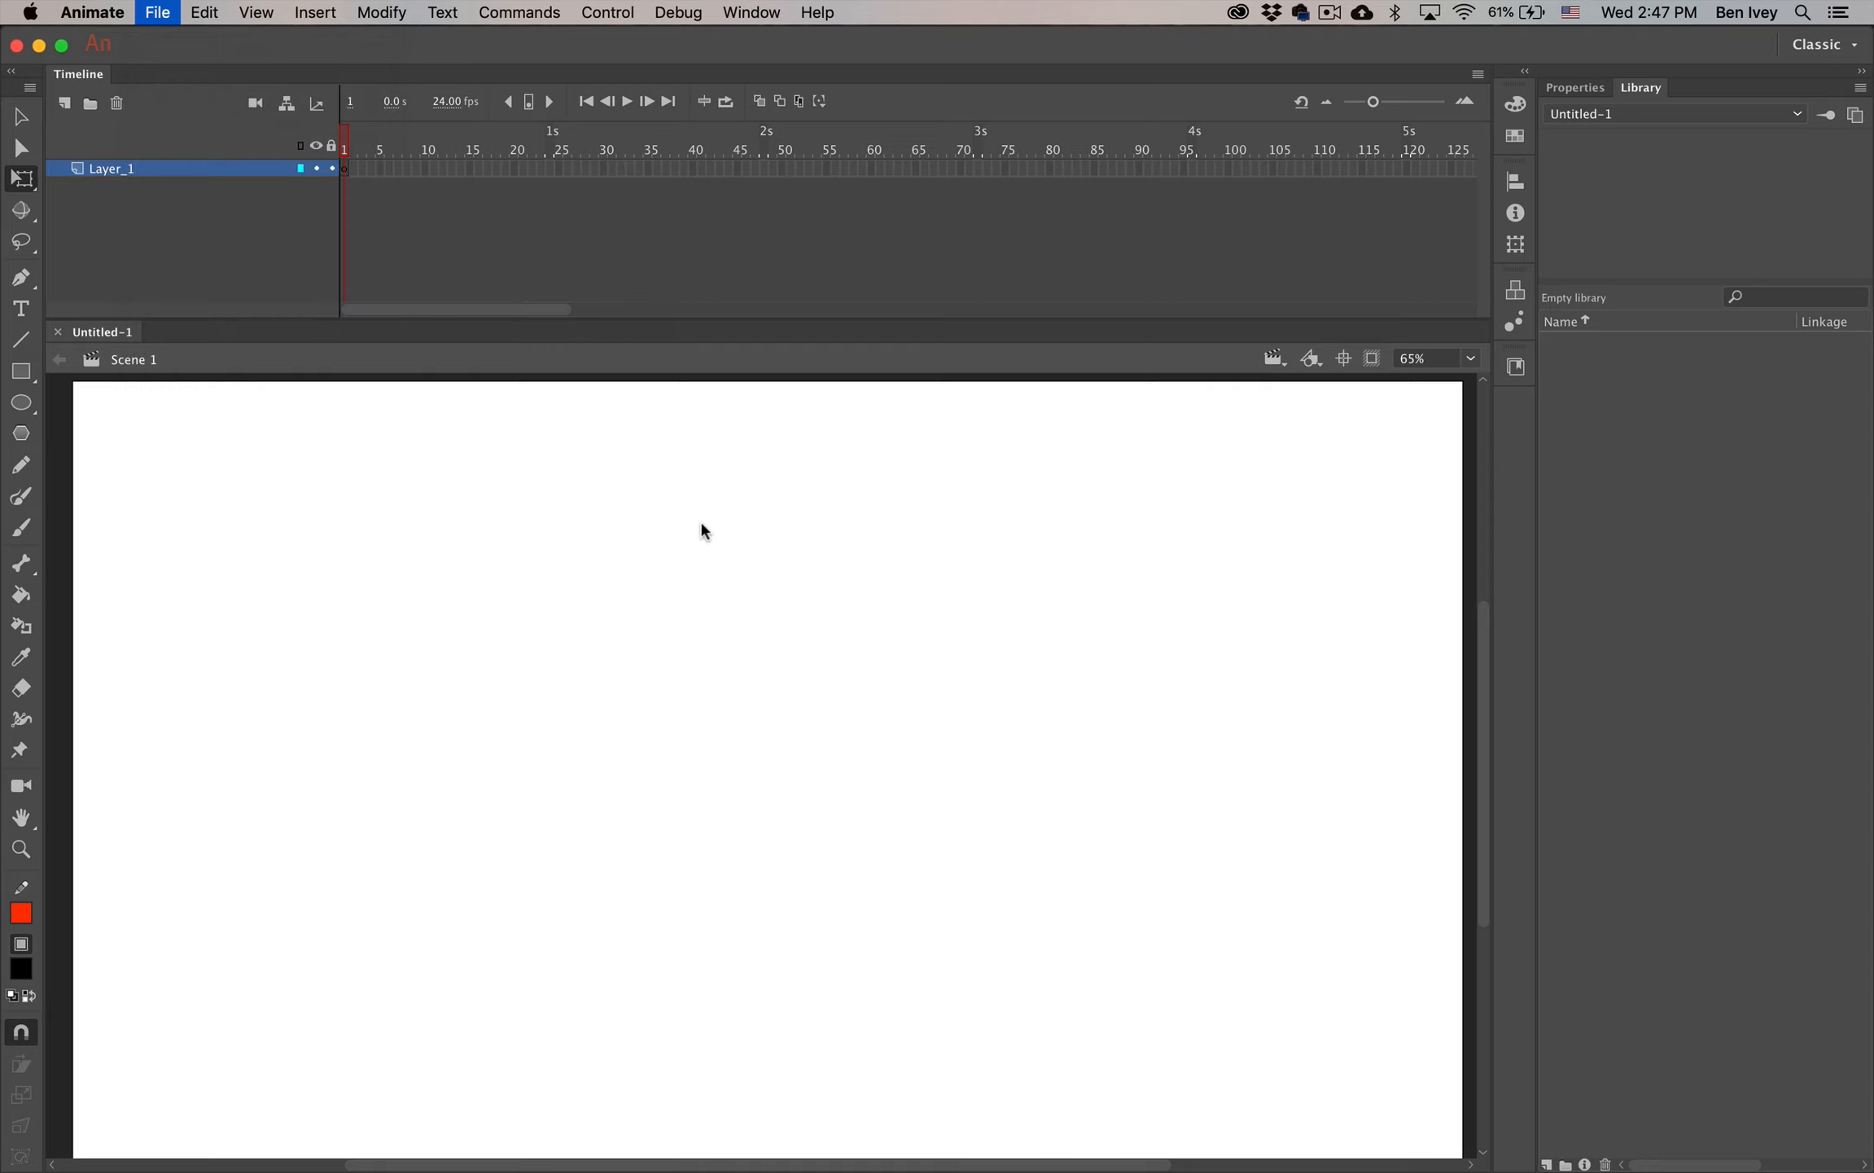
pyautogui.doubleClick(753, 294)
pyautogui.click(778, 274)
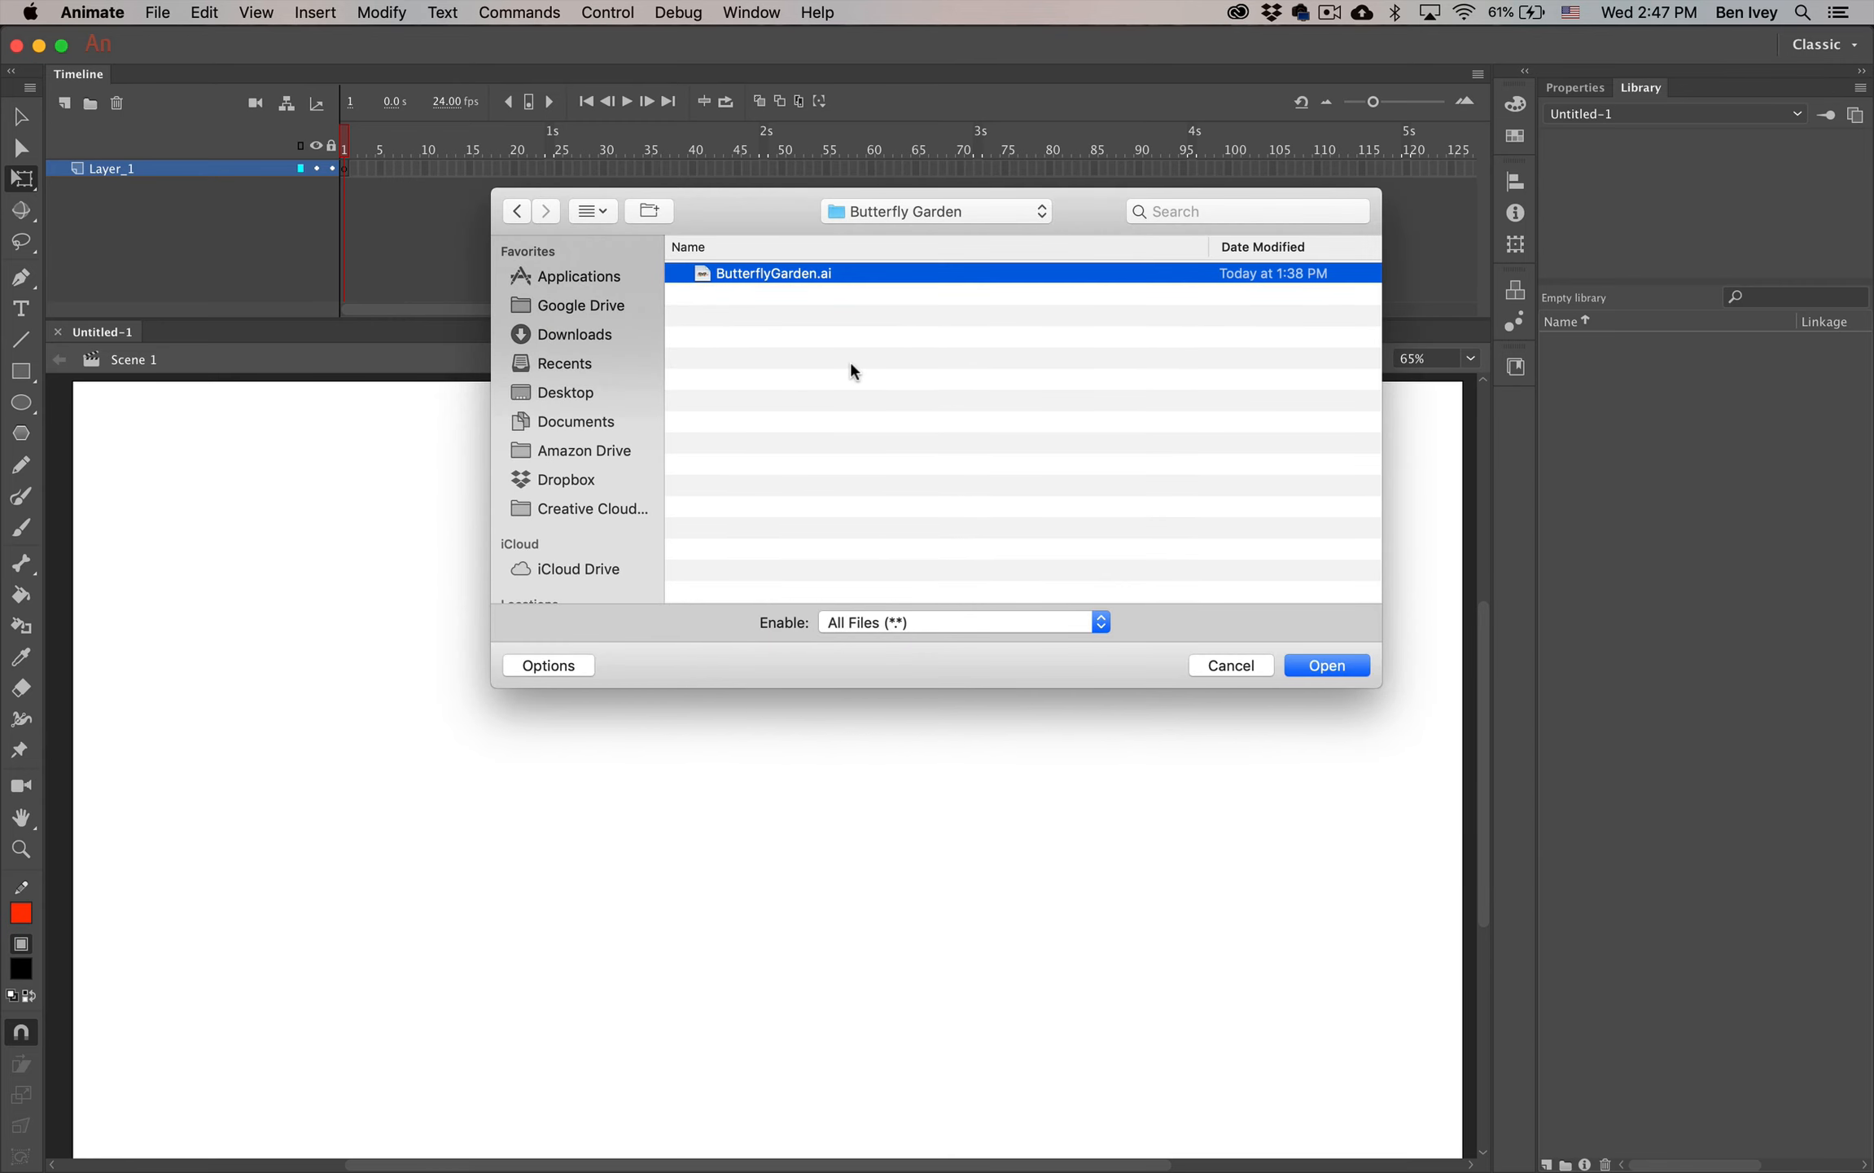
pyautogui.press('space')
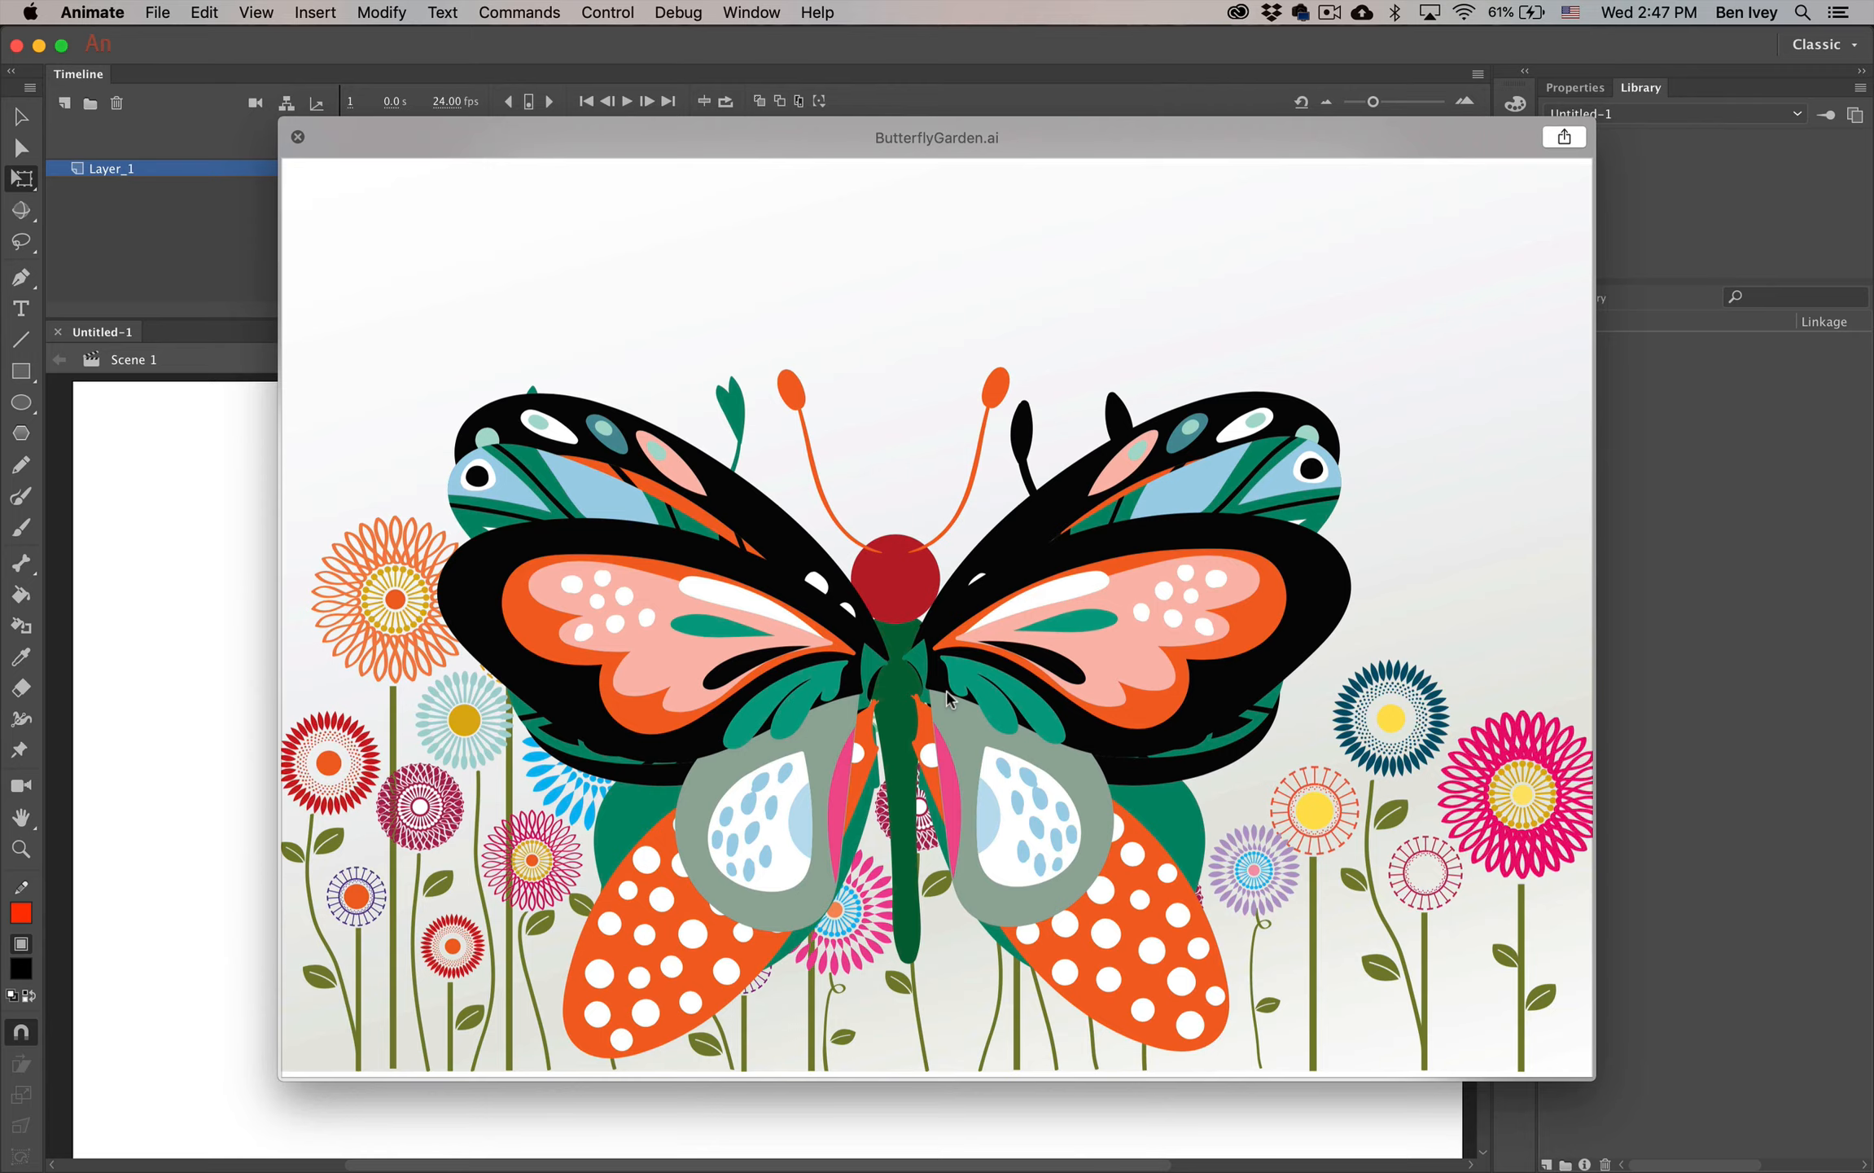
pyautogui.press('space')
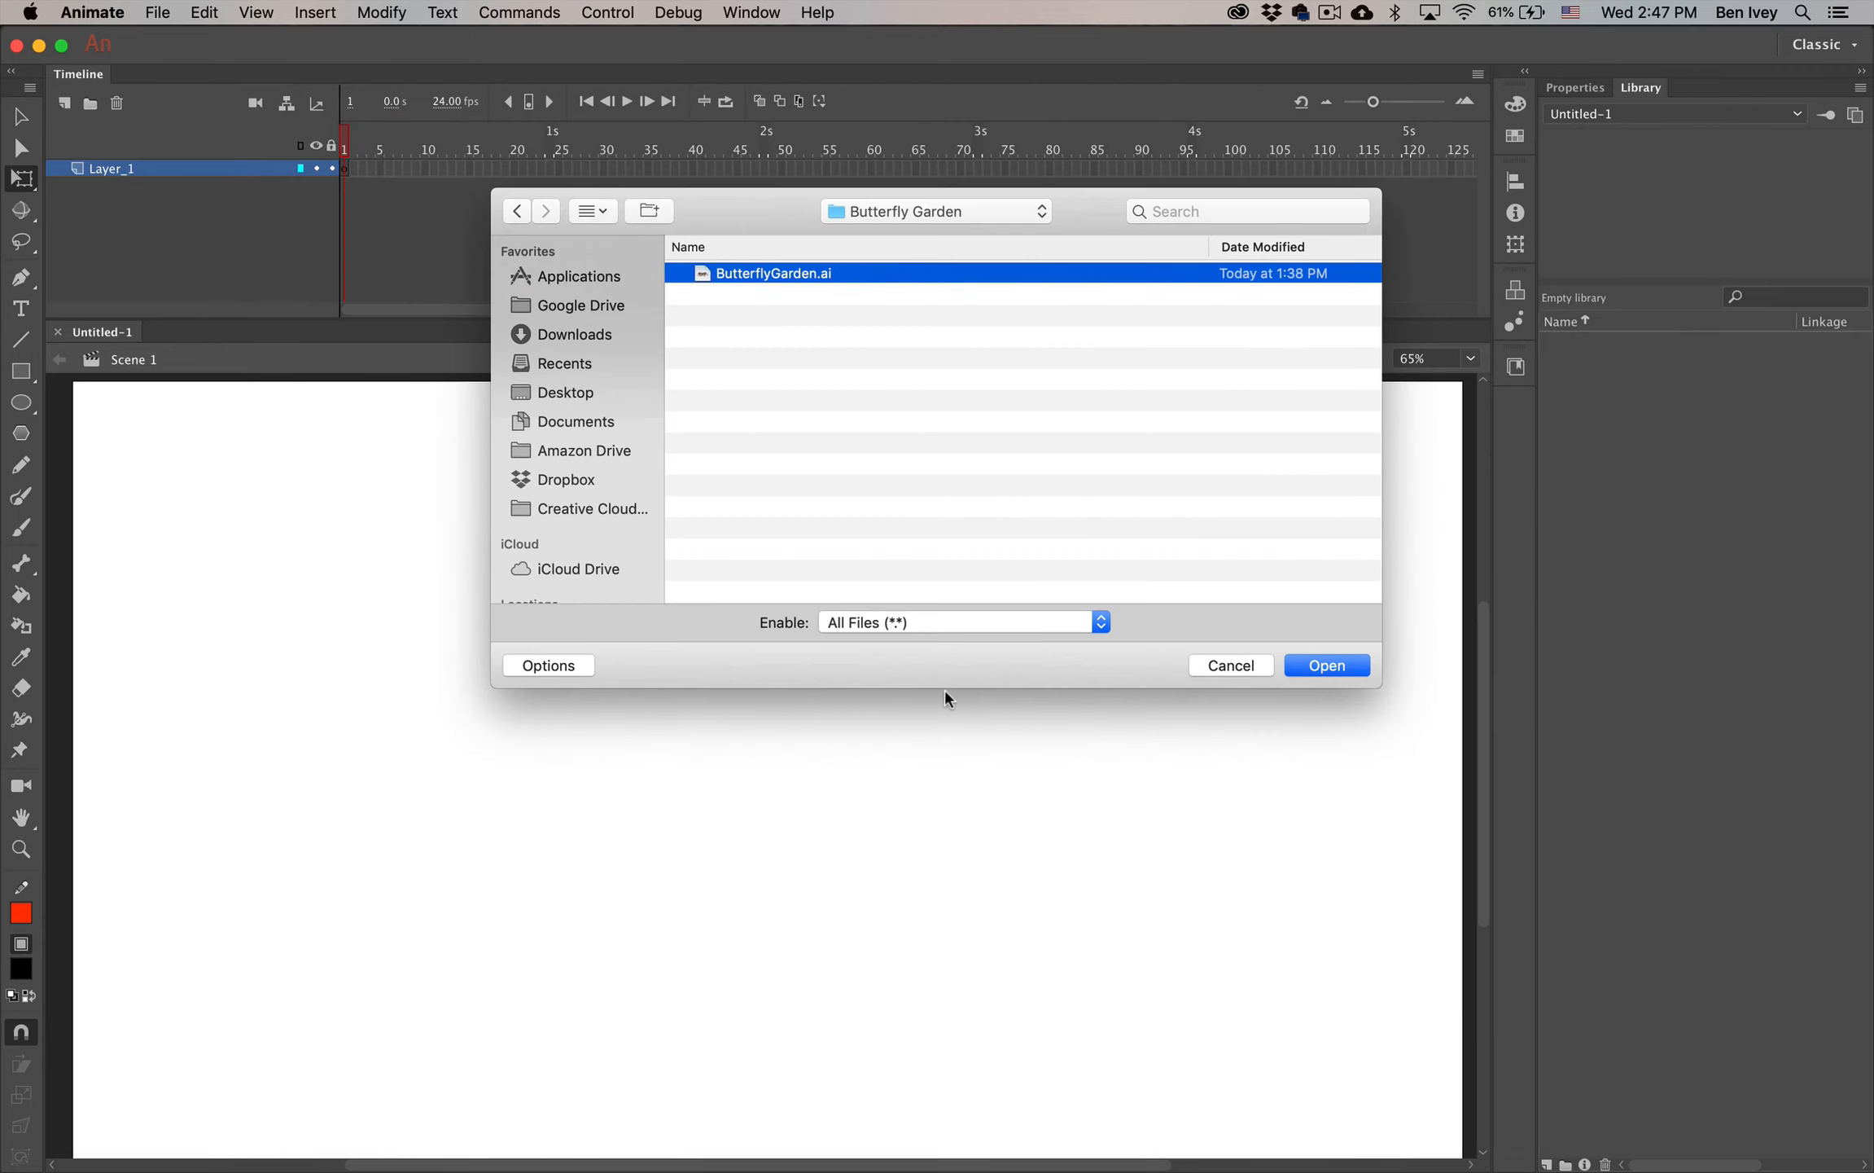
pyautogui.click(1339, 669)
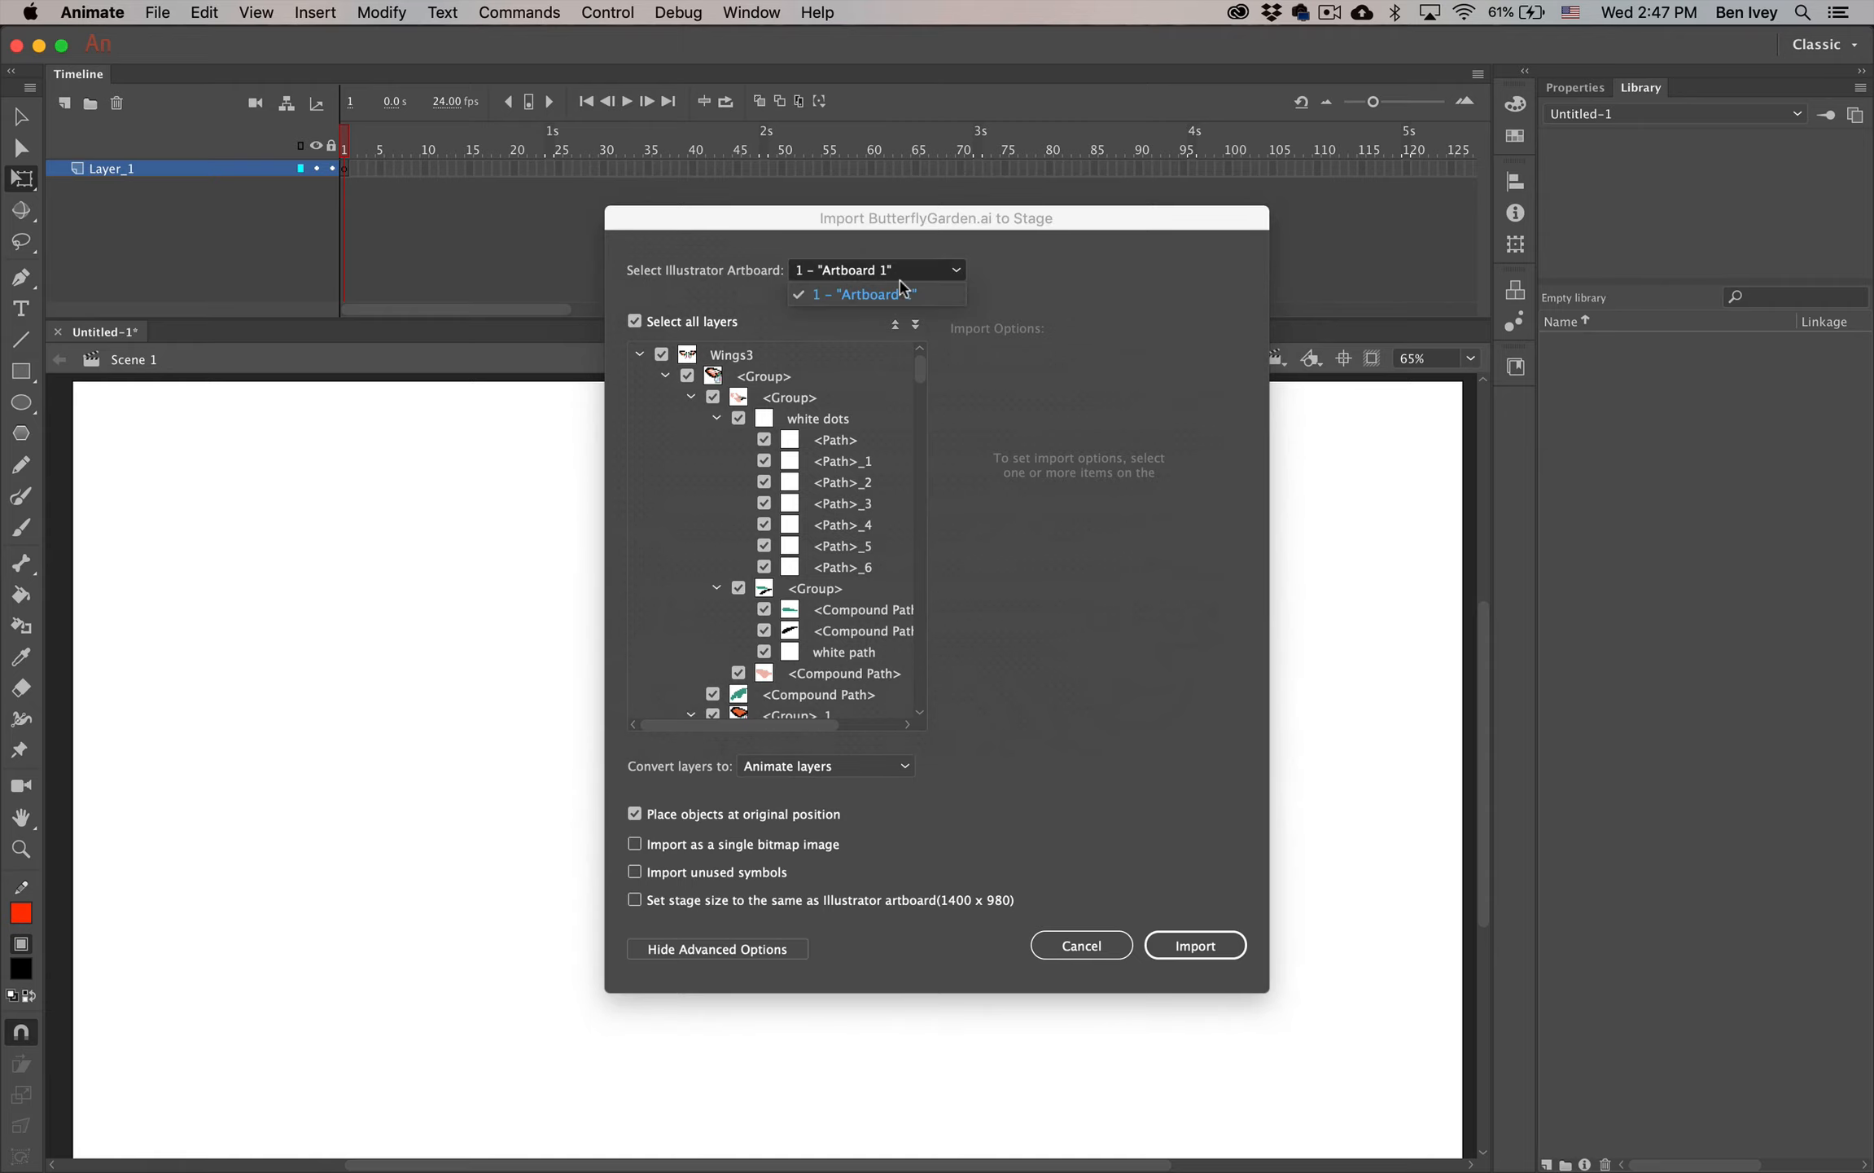
# Import Artboard 1 with its layers converted to Animate layers, and deselect the imported artwork
pyautogui.click(901, 280)
pyautogui.click(898, 297)
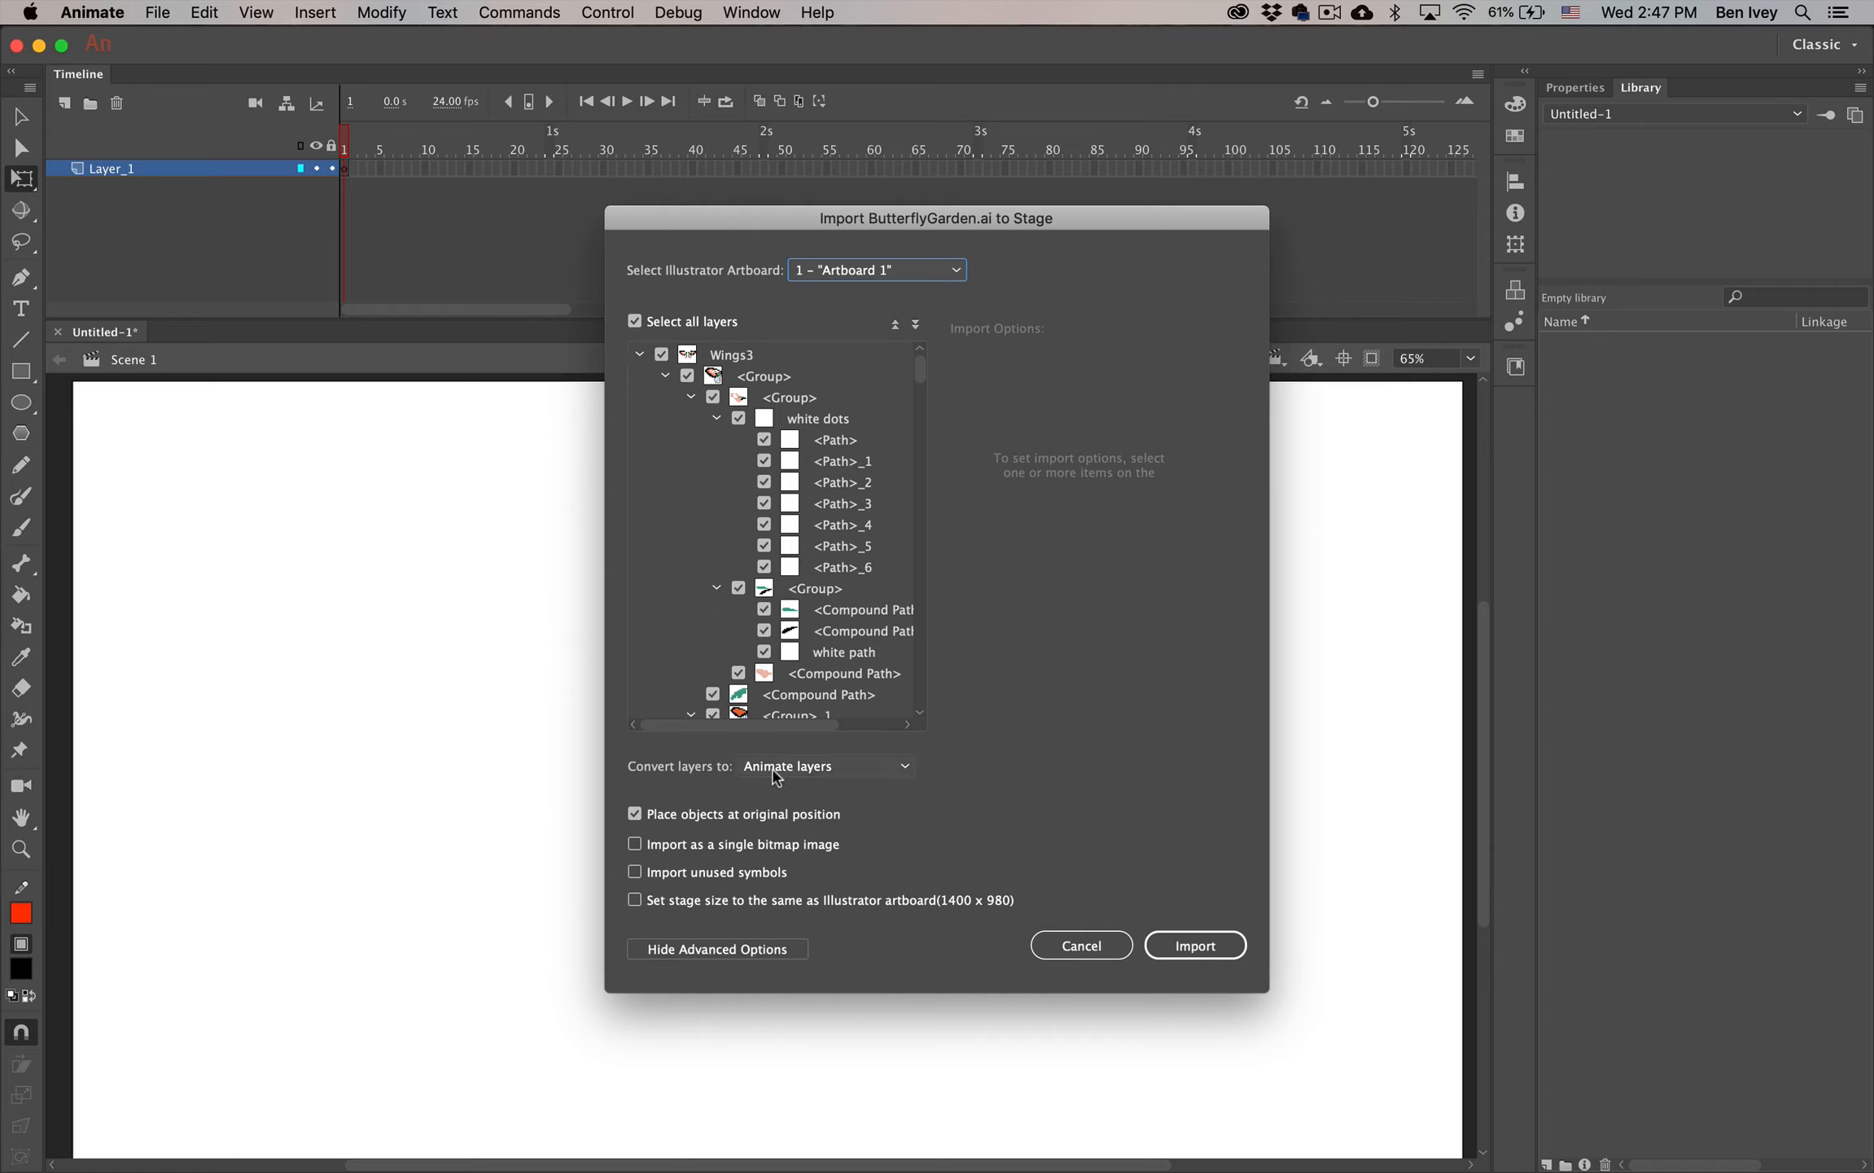
pyautogui.click(776, 774)
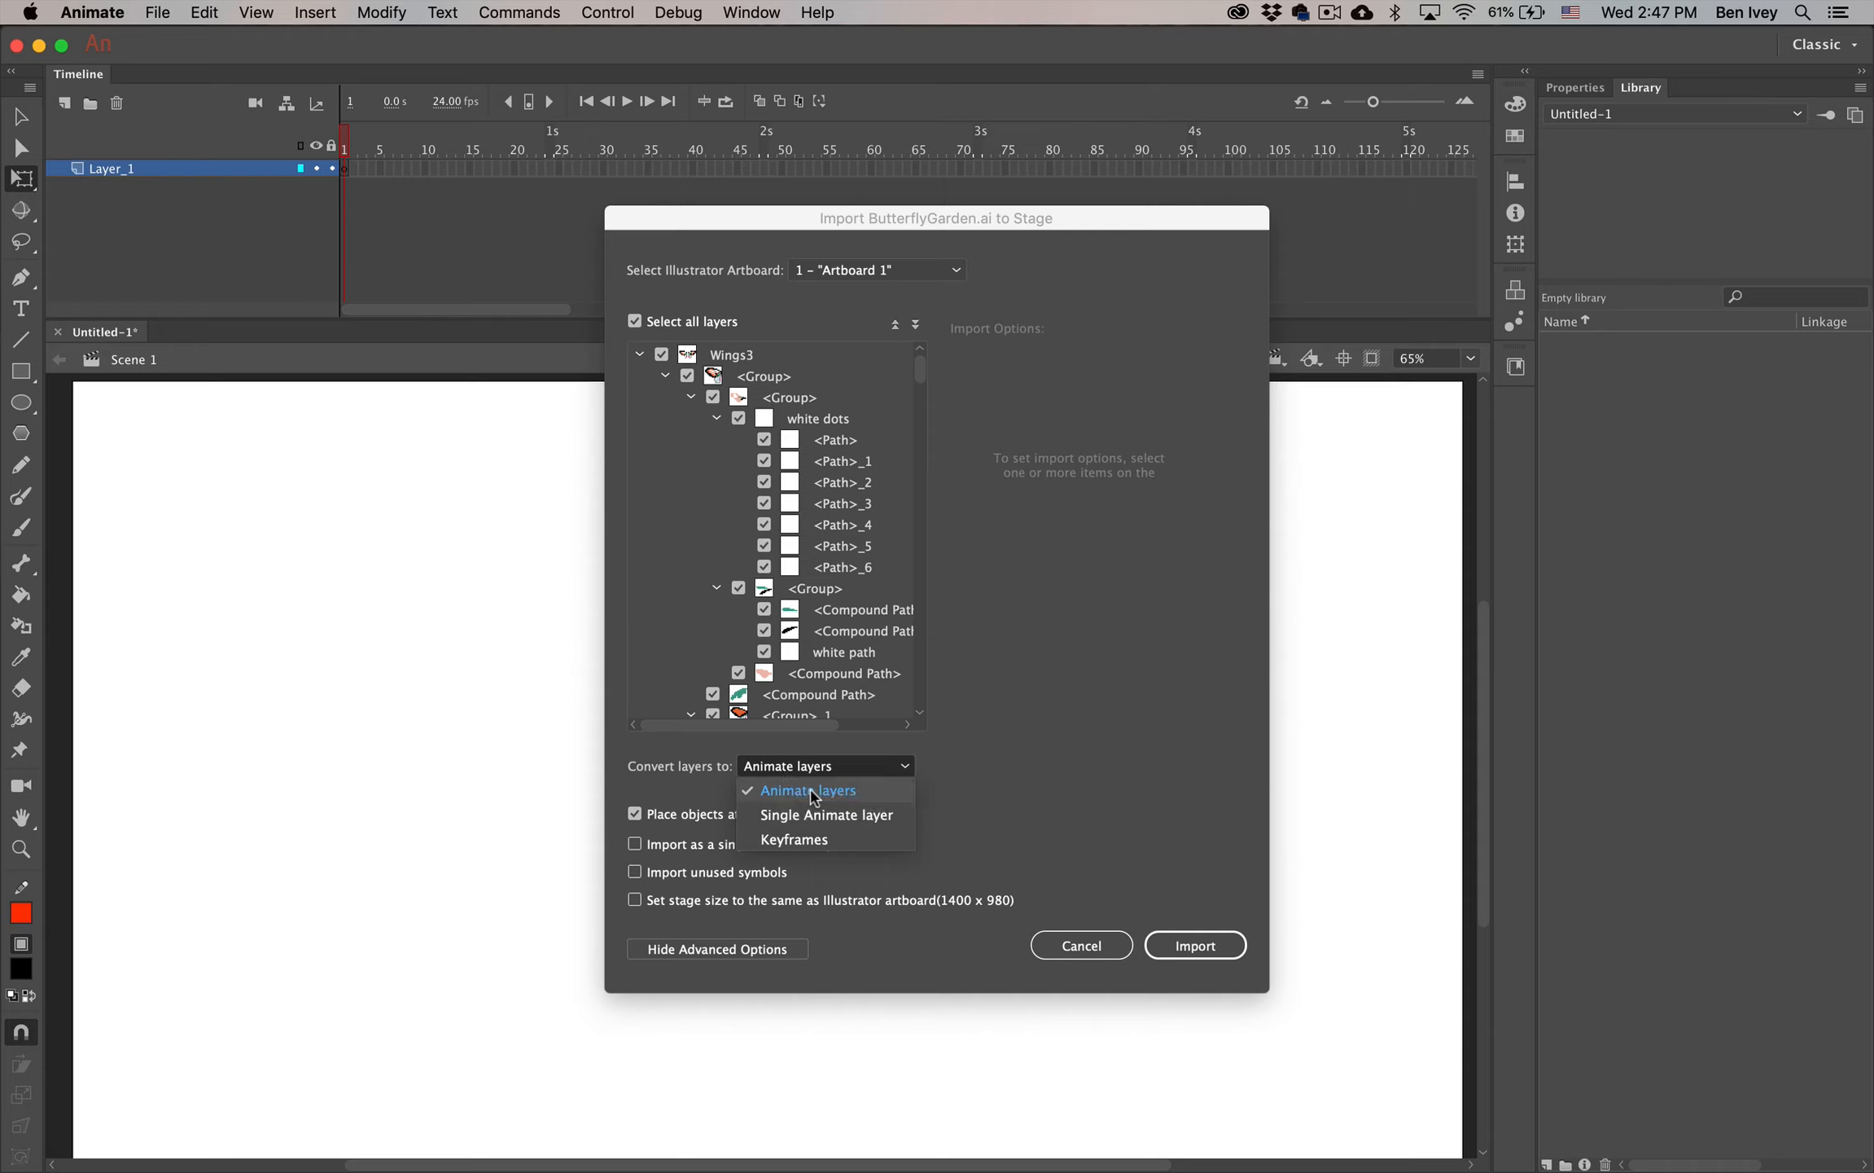
pyautogui.click(814, 794)
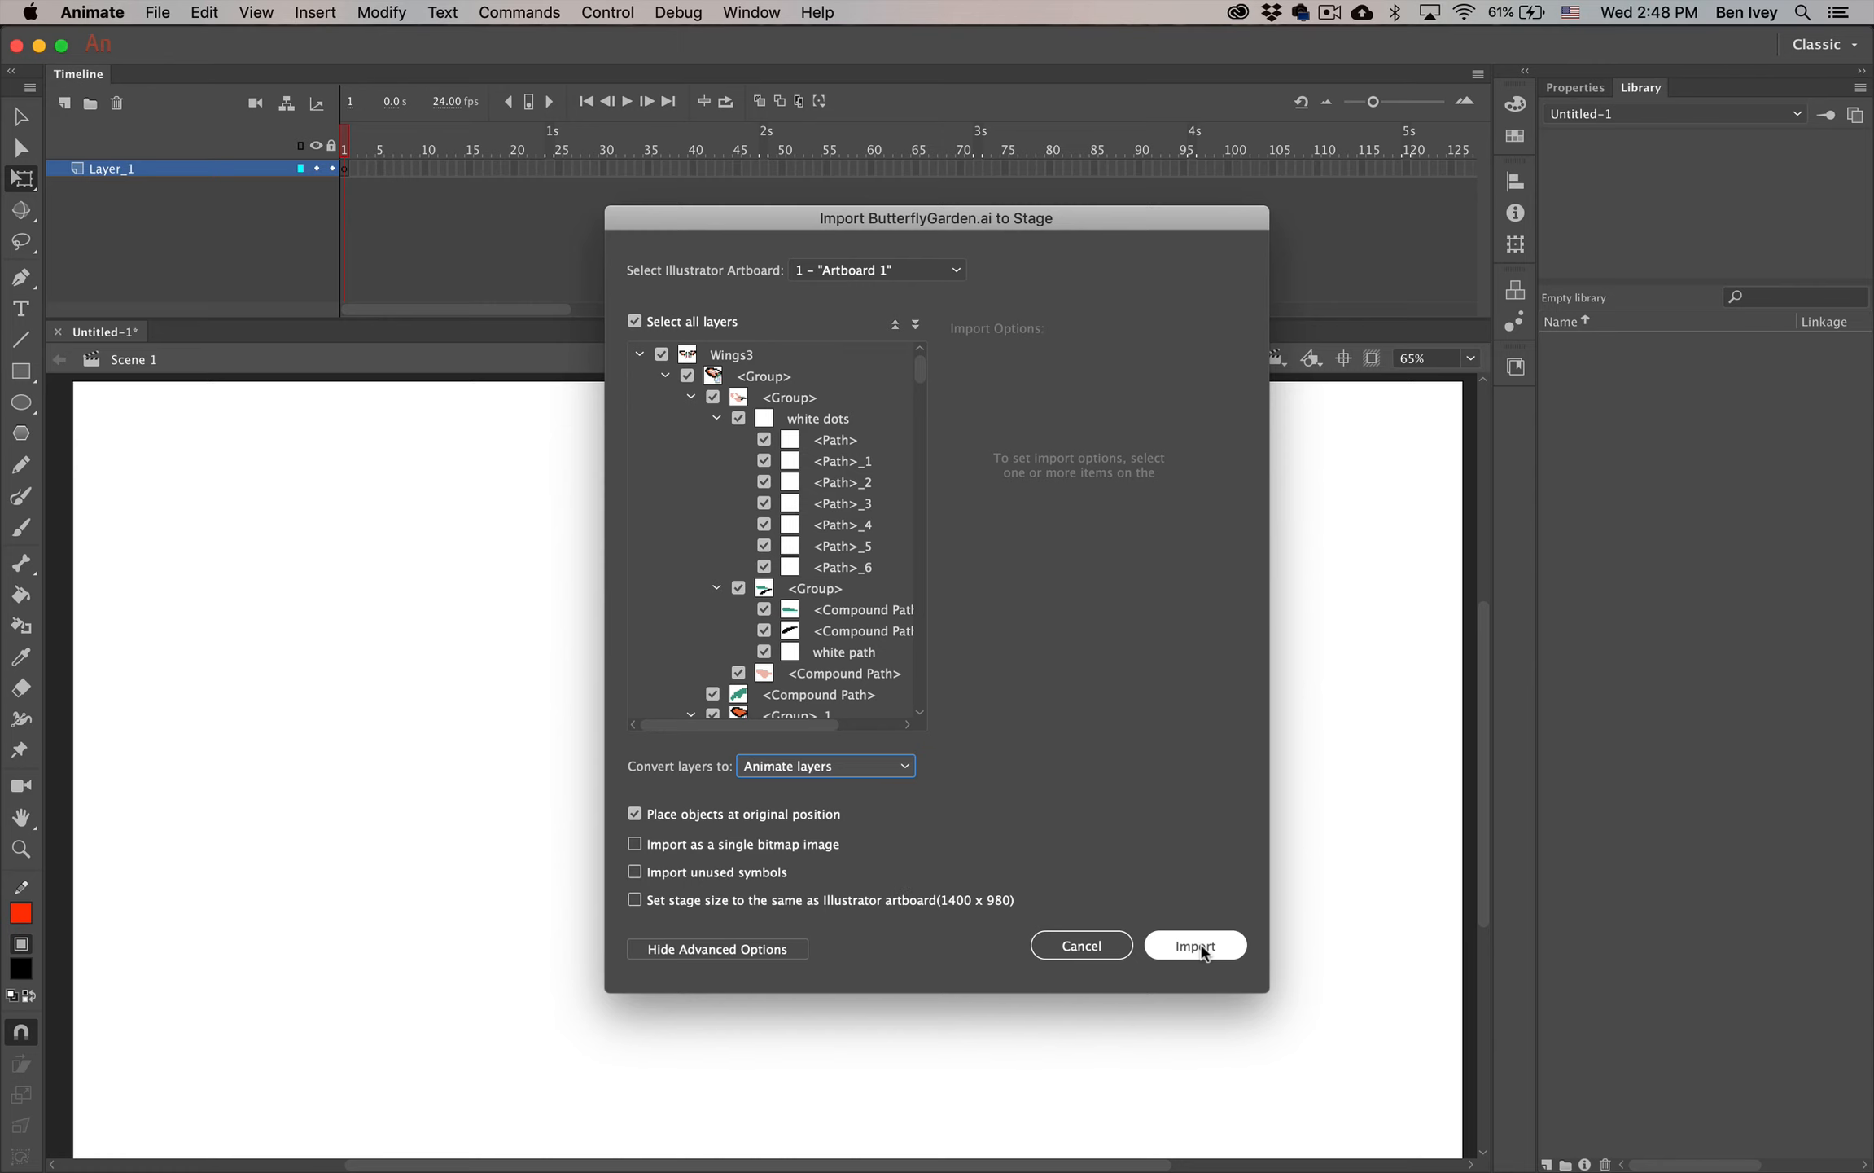
pyautogui.click(1190, 945)
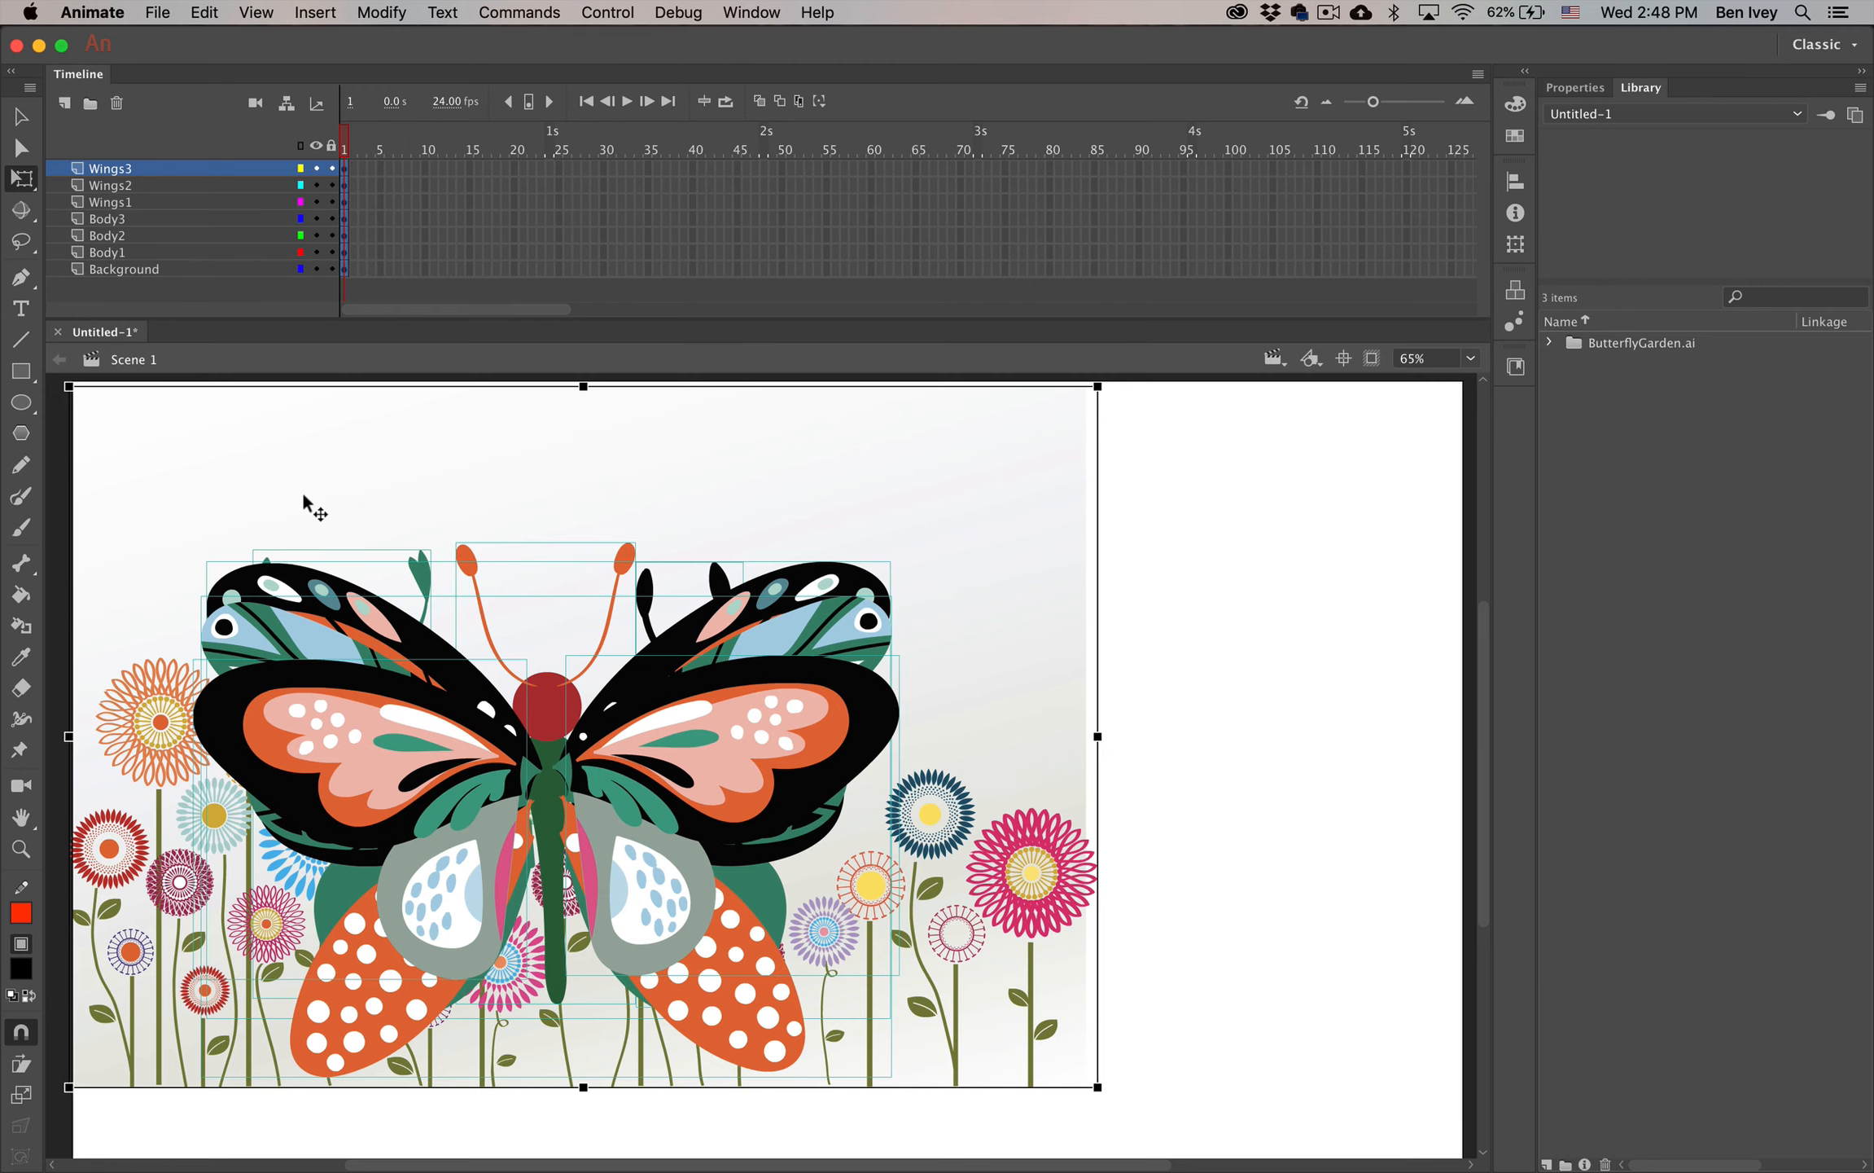
pyautogui.click(1114, 597)
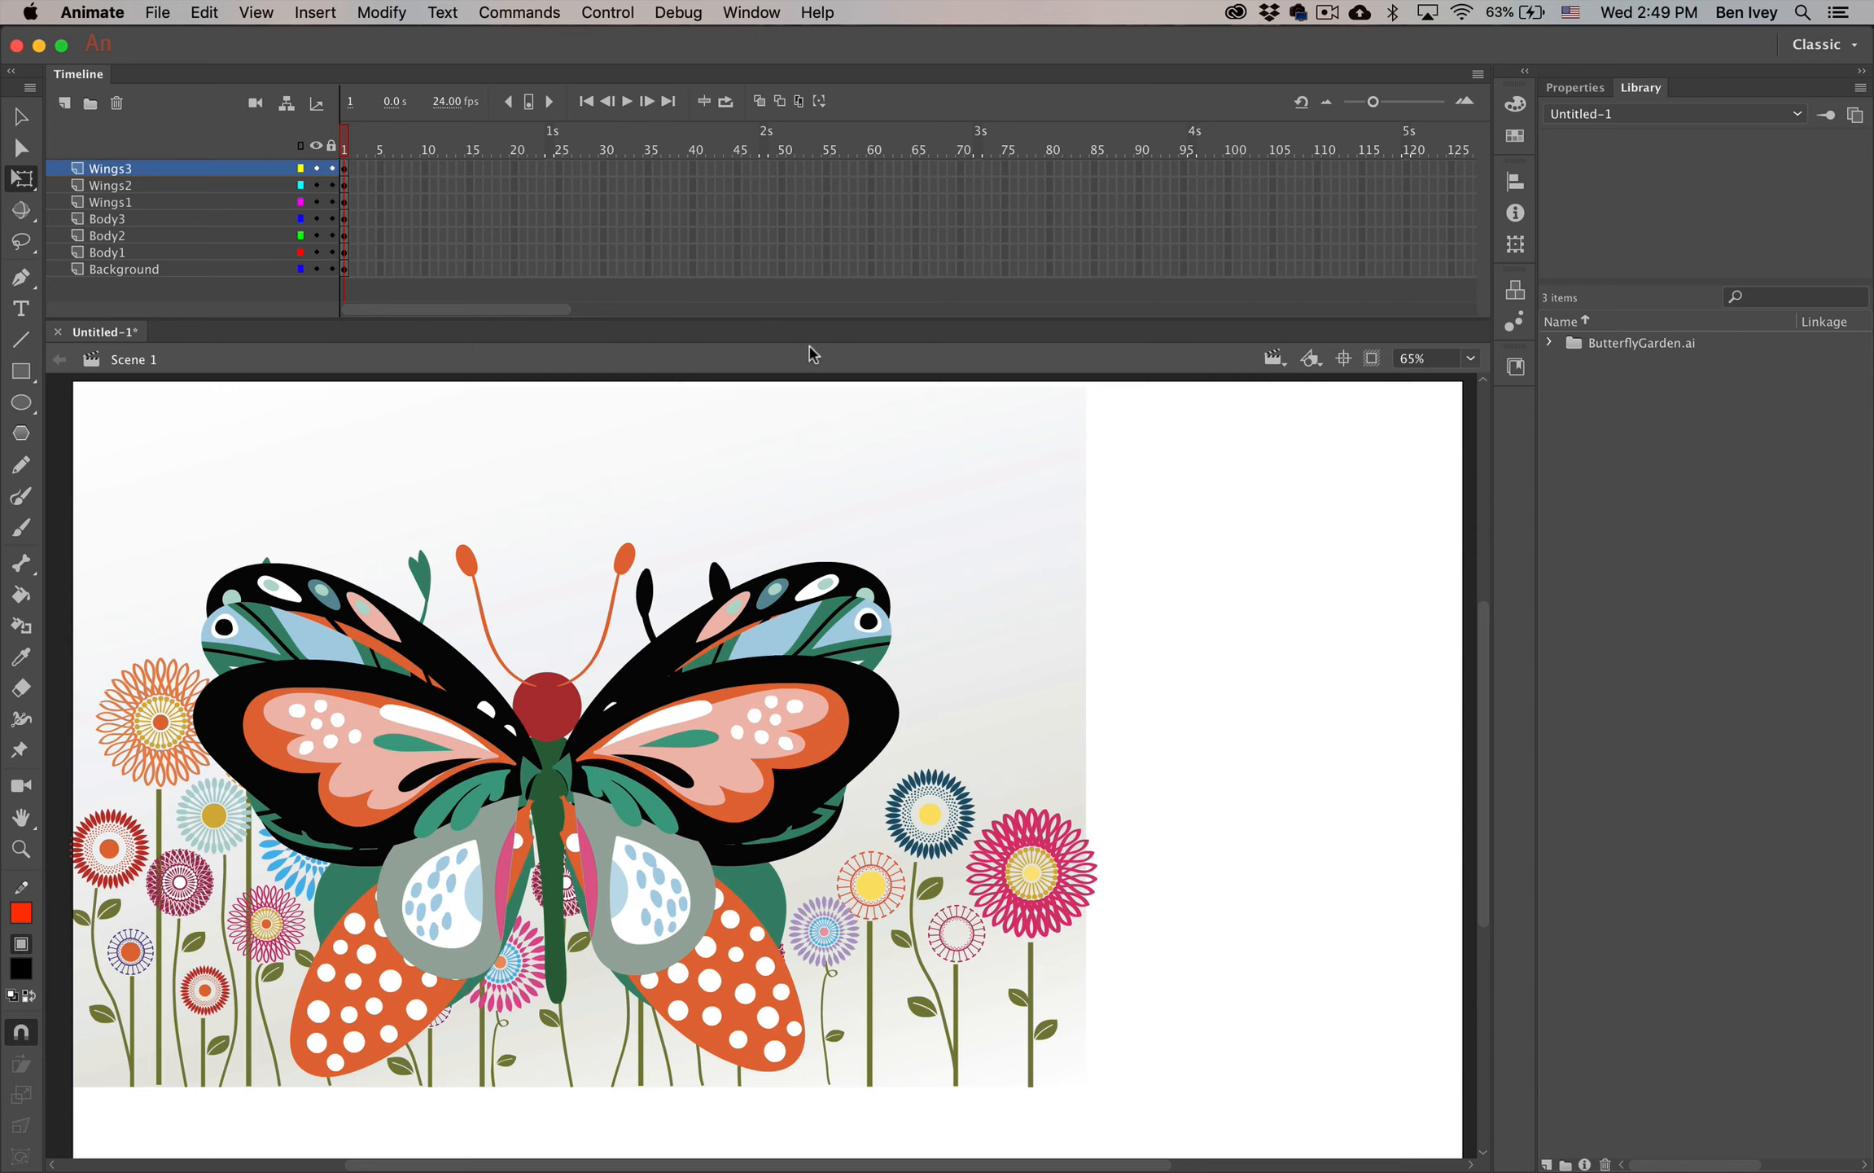
# Convert the artwork on the Wings3 layer to a graphic symbol named Wings3
pyautogui.click(124, 176)
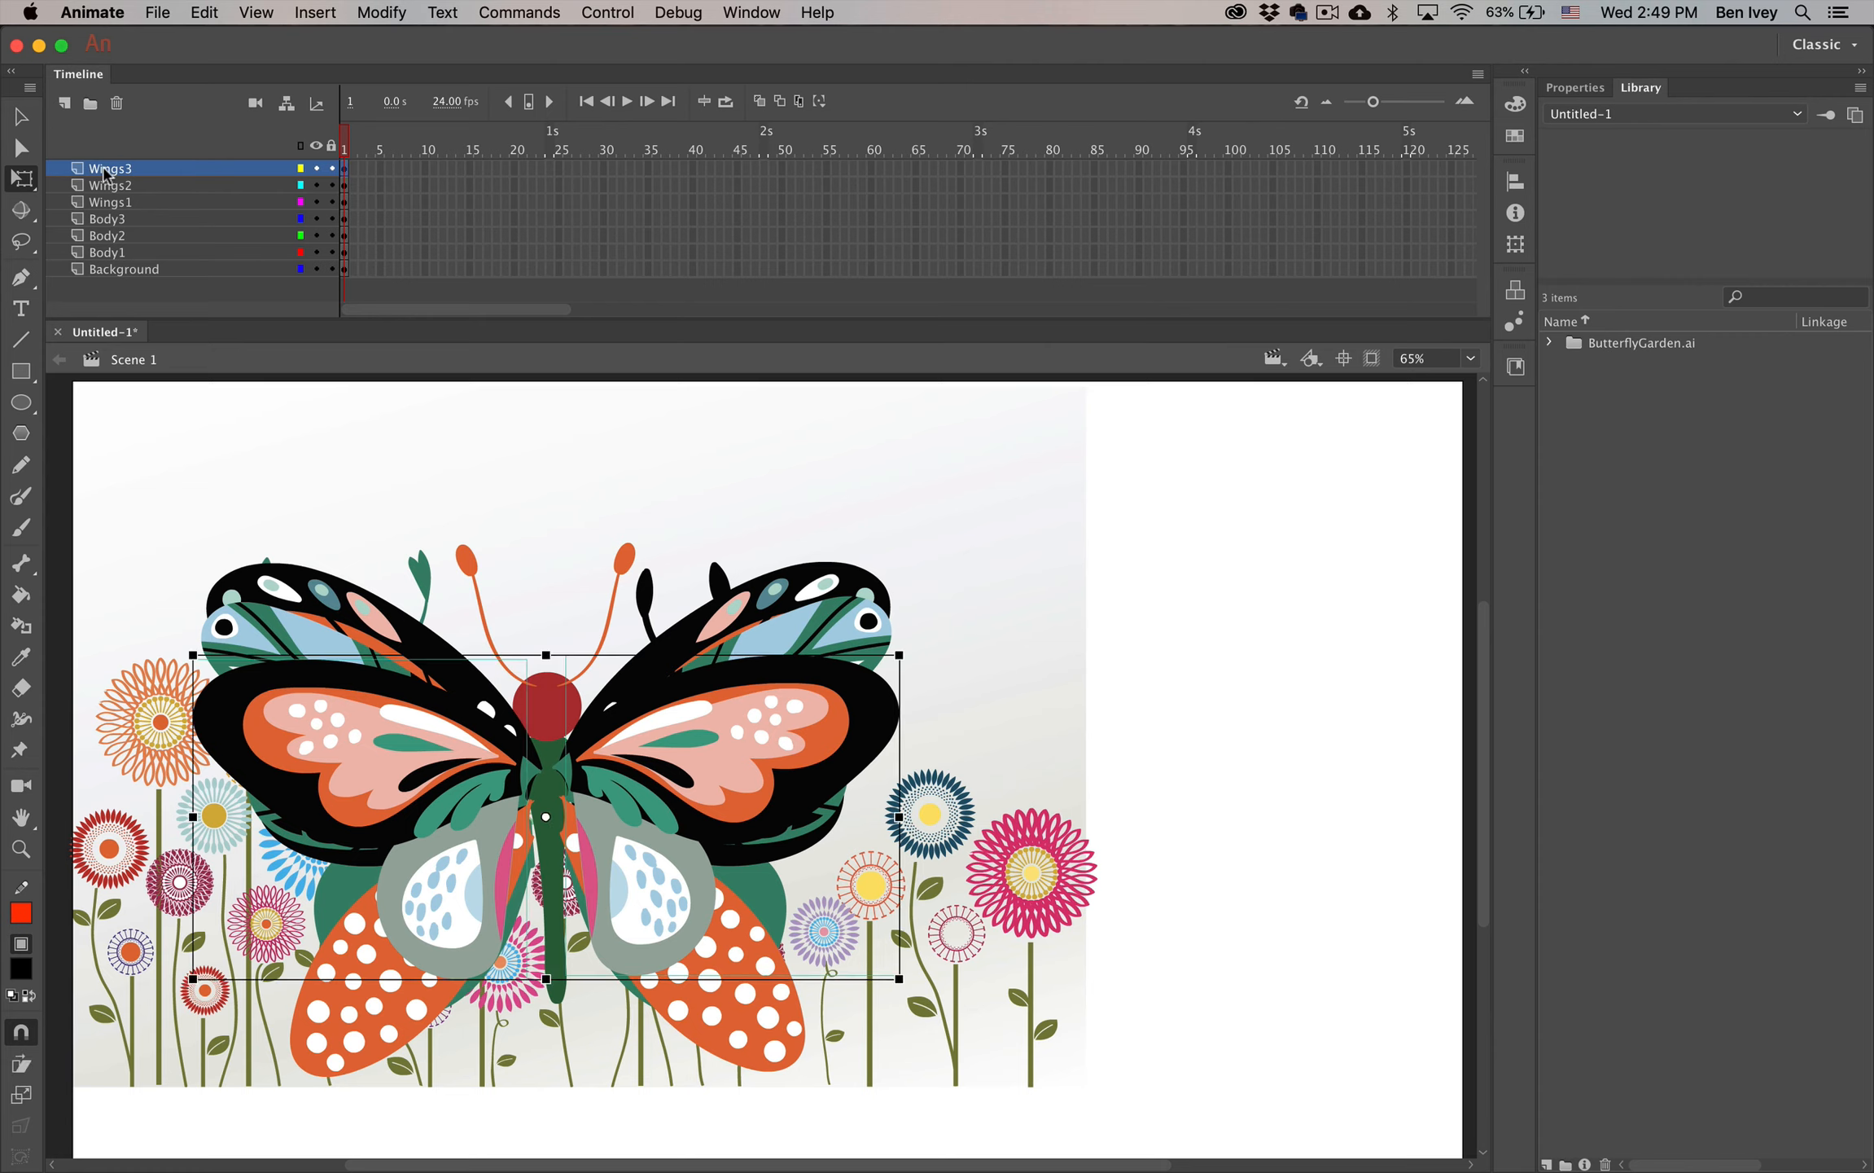
pyautogui.click(22, 119)
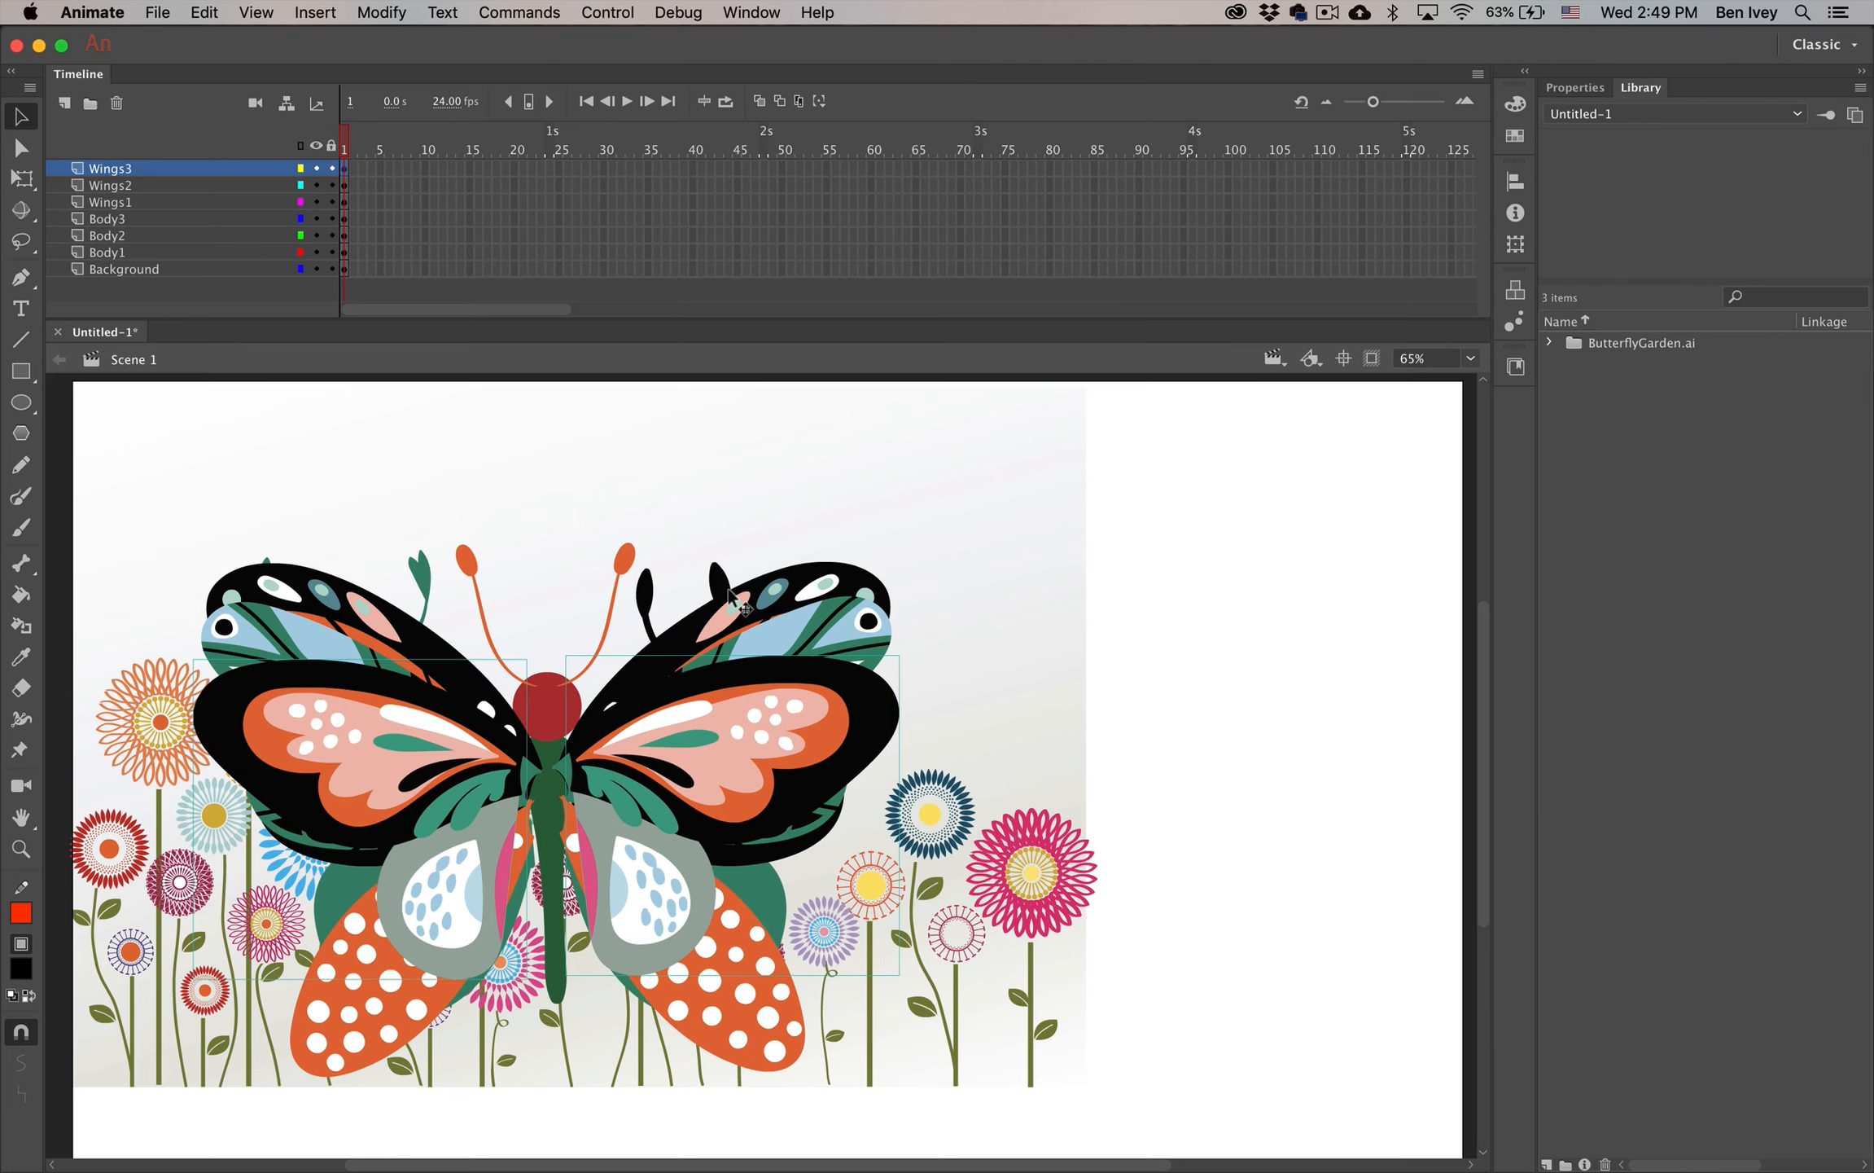
pyautogui.press('F8')
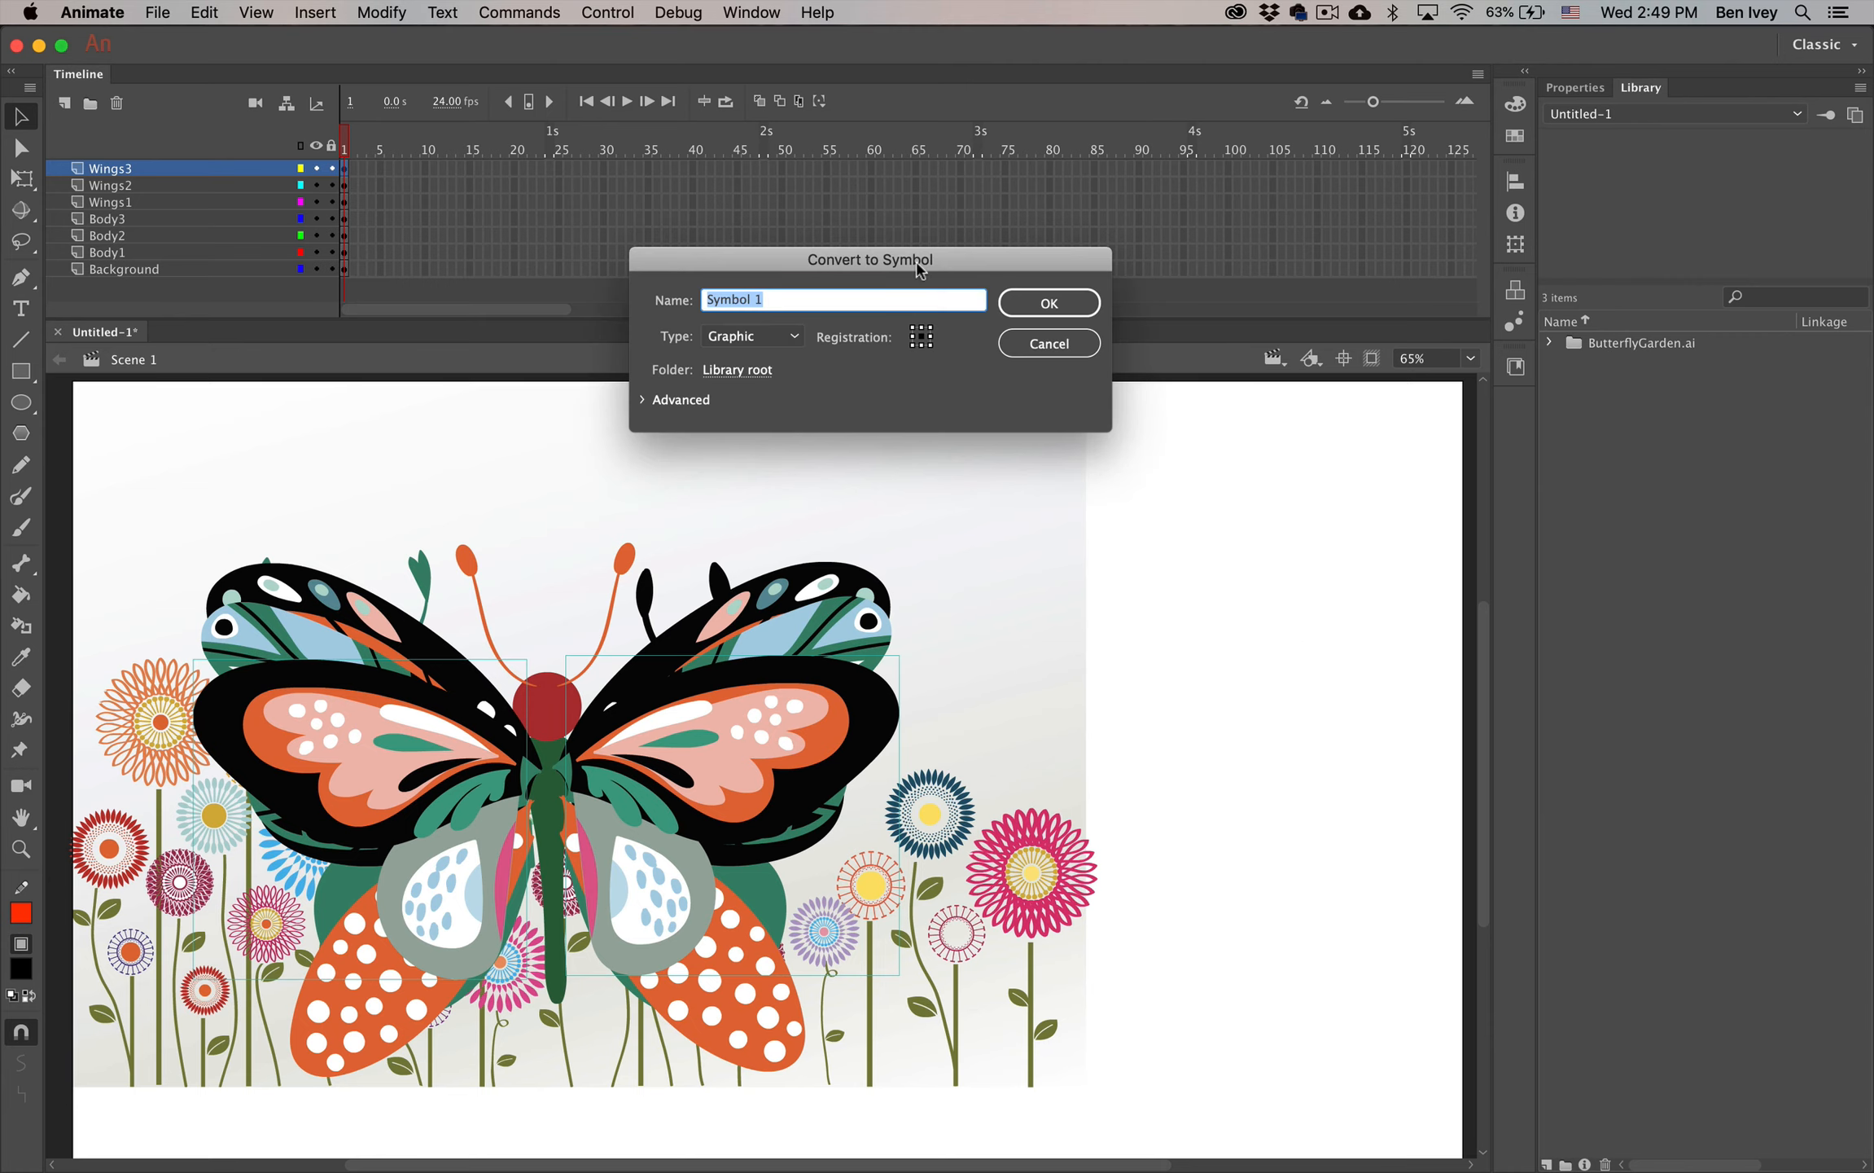
pyautogui.write('Wings3')
pyautogui.click(716, 337)
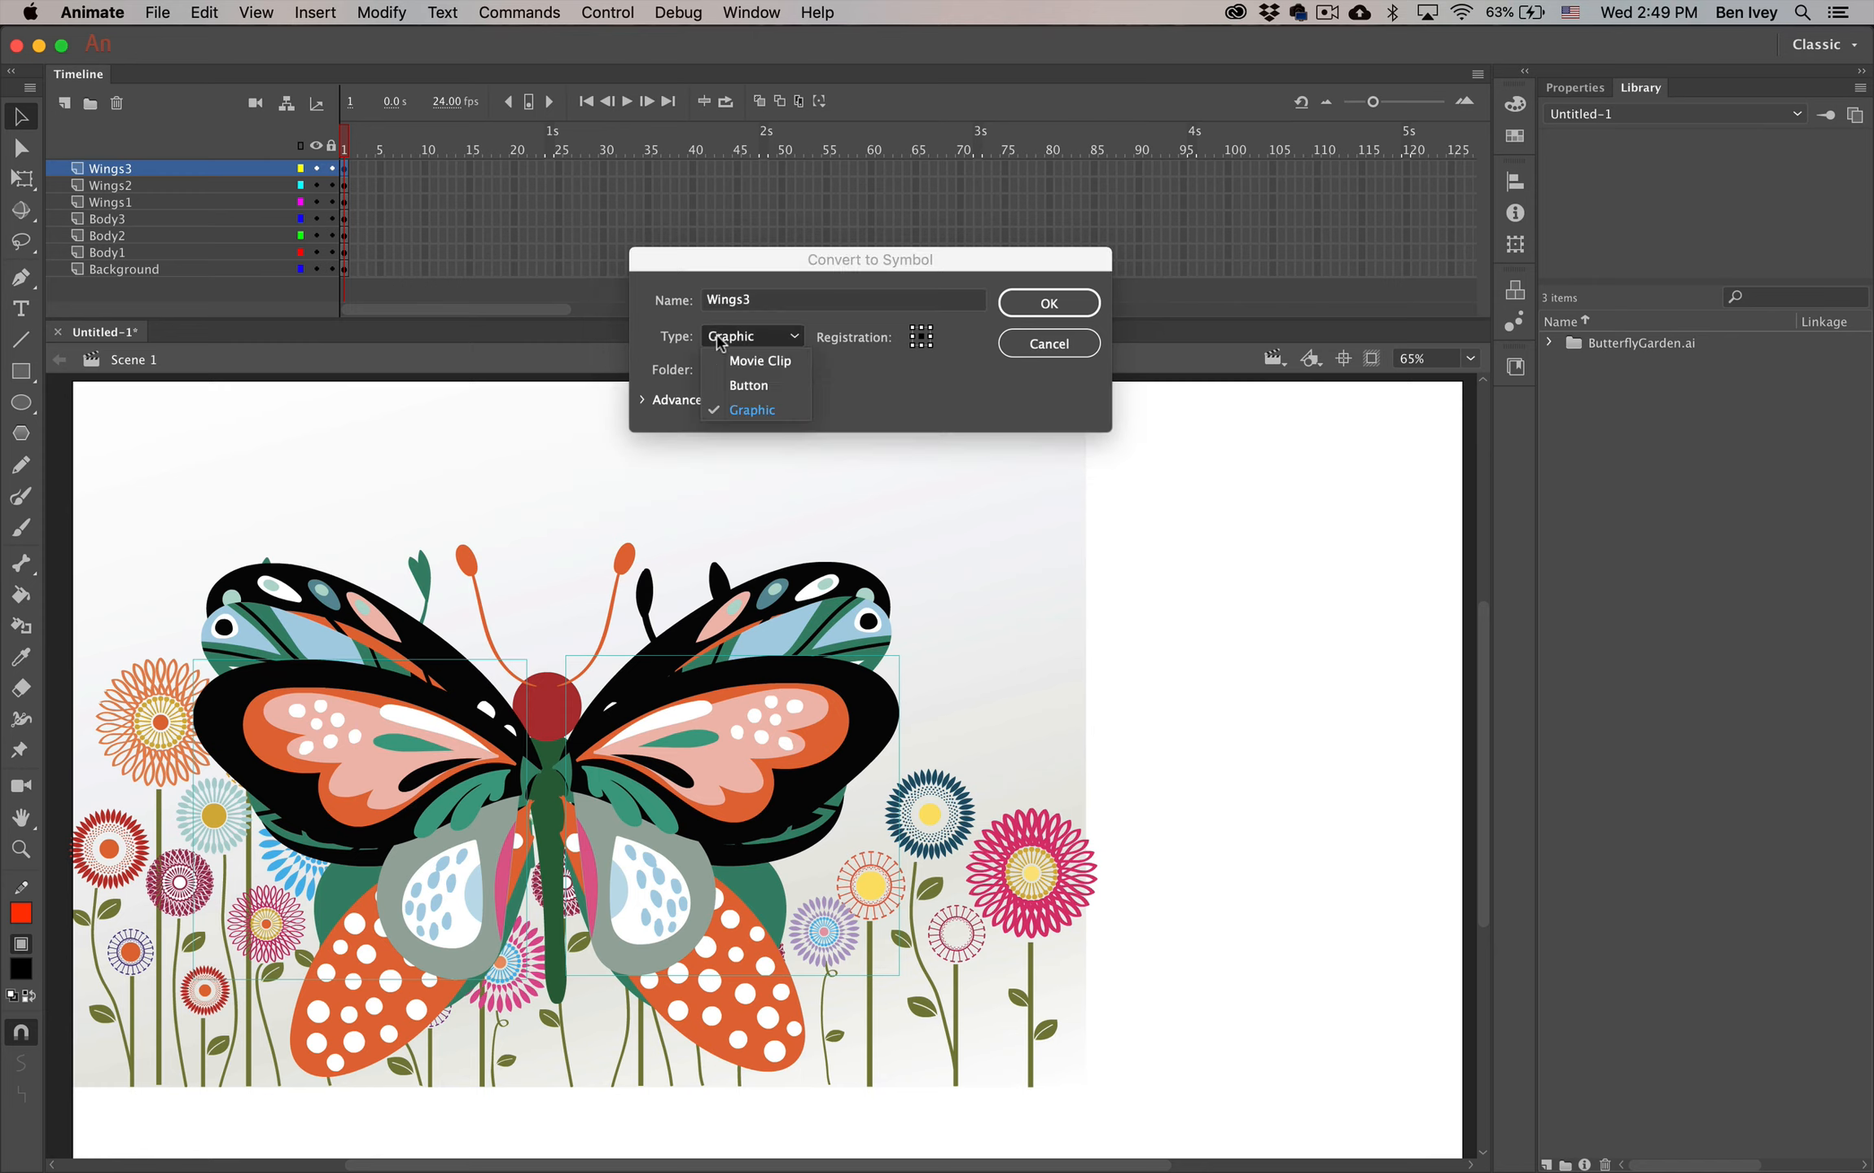
pyautogui.click(750, 413)
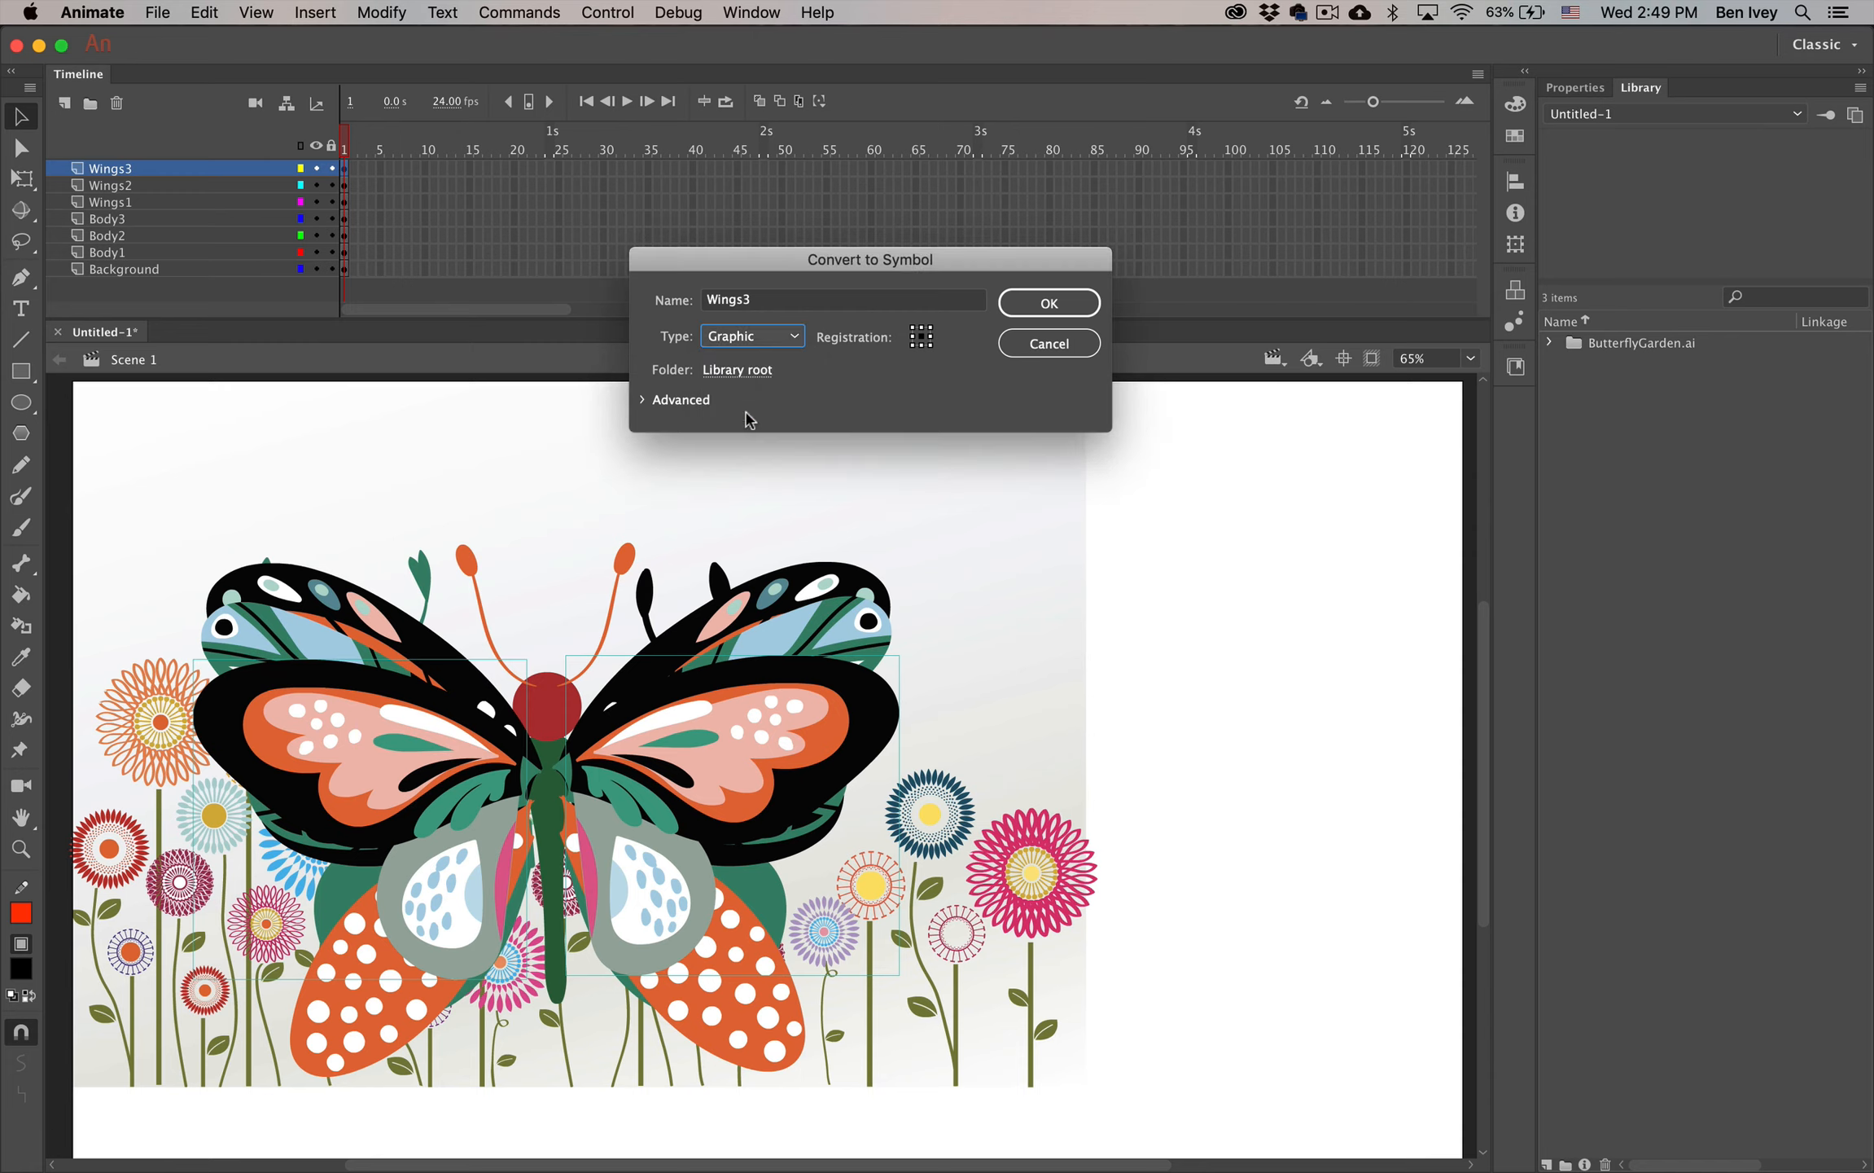
pyautogui.click(1031, 311)
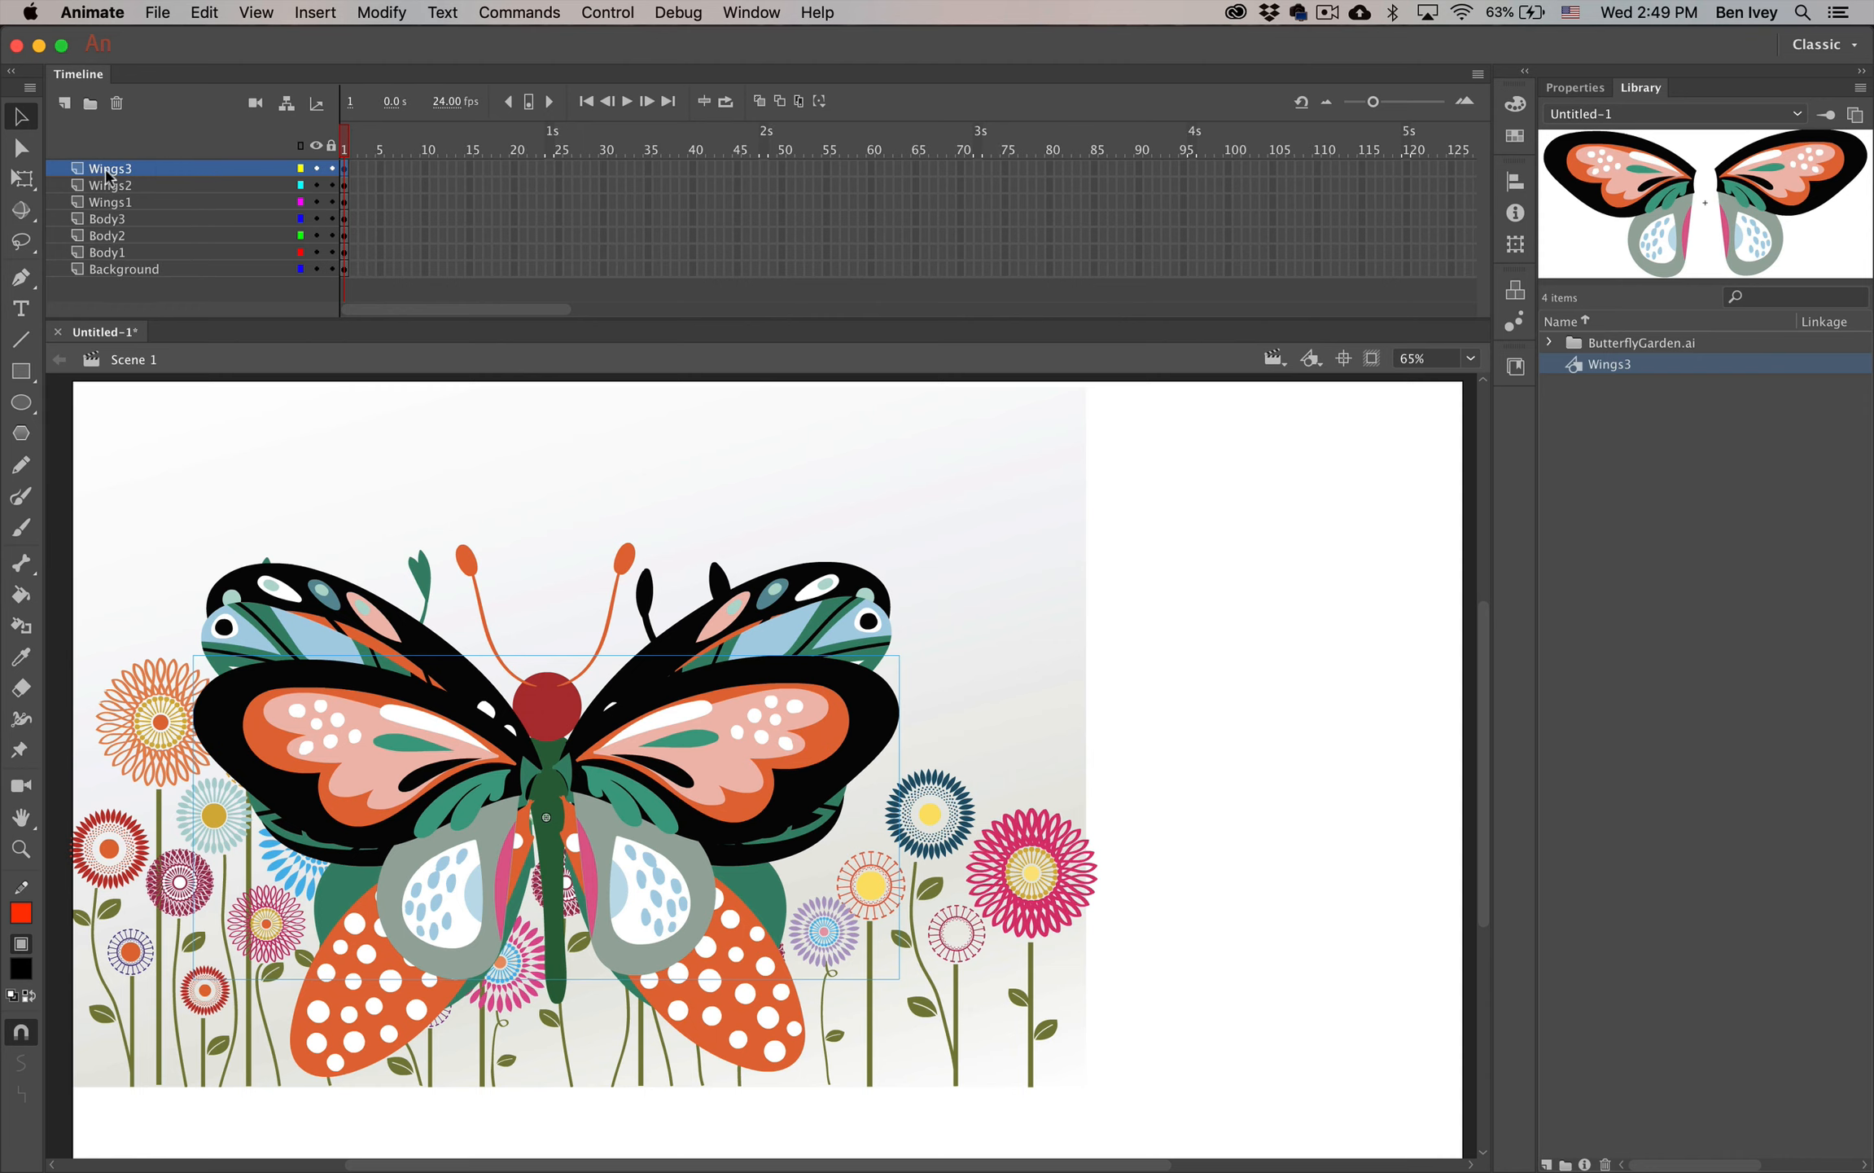
# Delete the Wings3 layer and select the artwork on the Wings2 layer
pyautogui.click(117, 103)
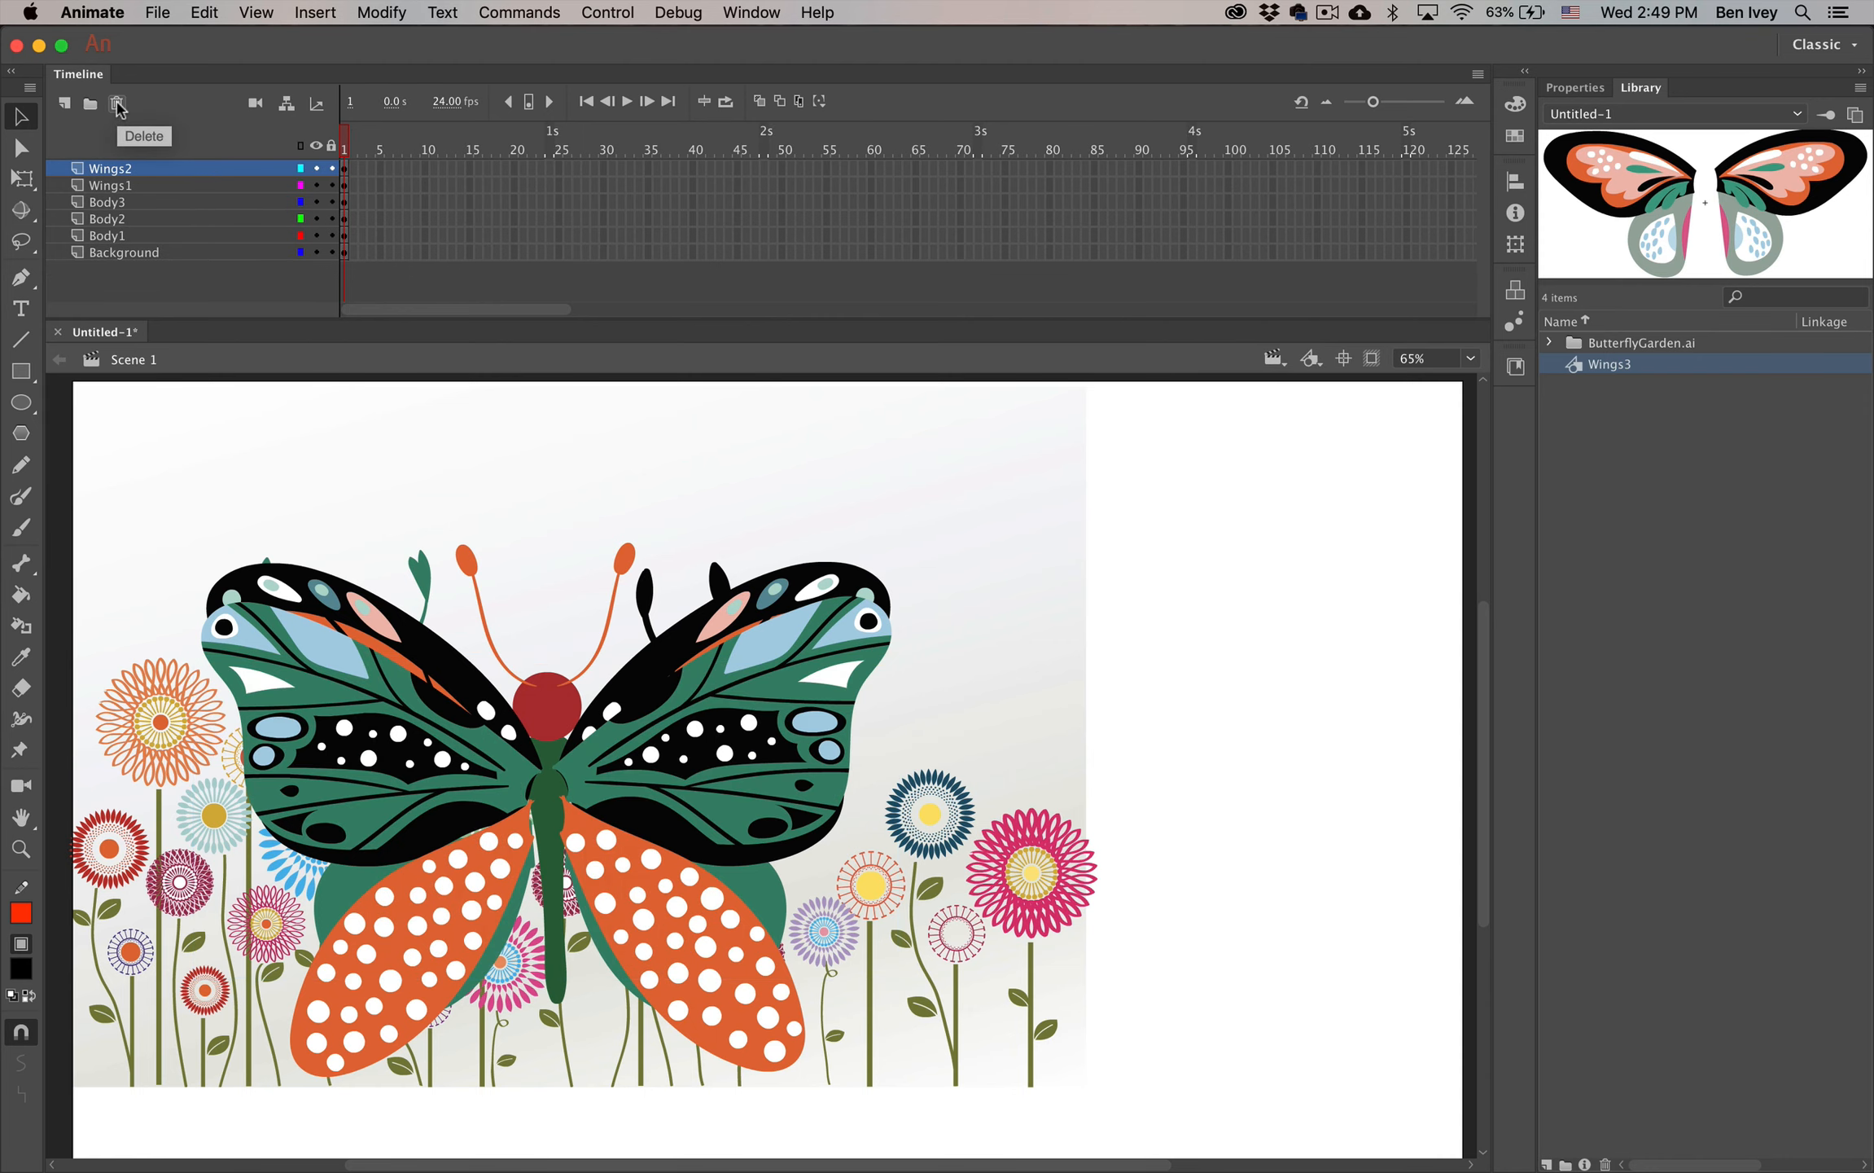
pyautogui.click(112, 169)
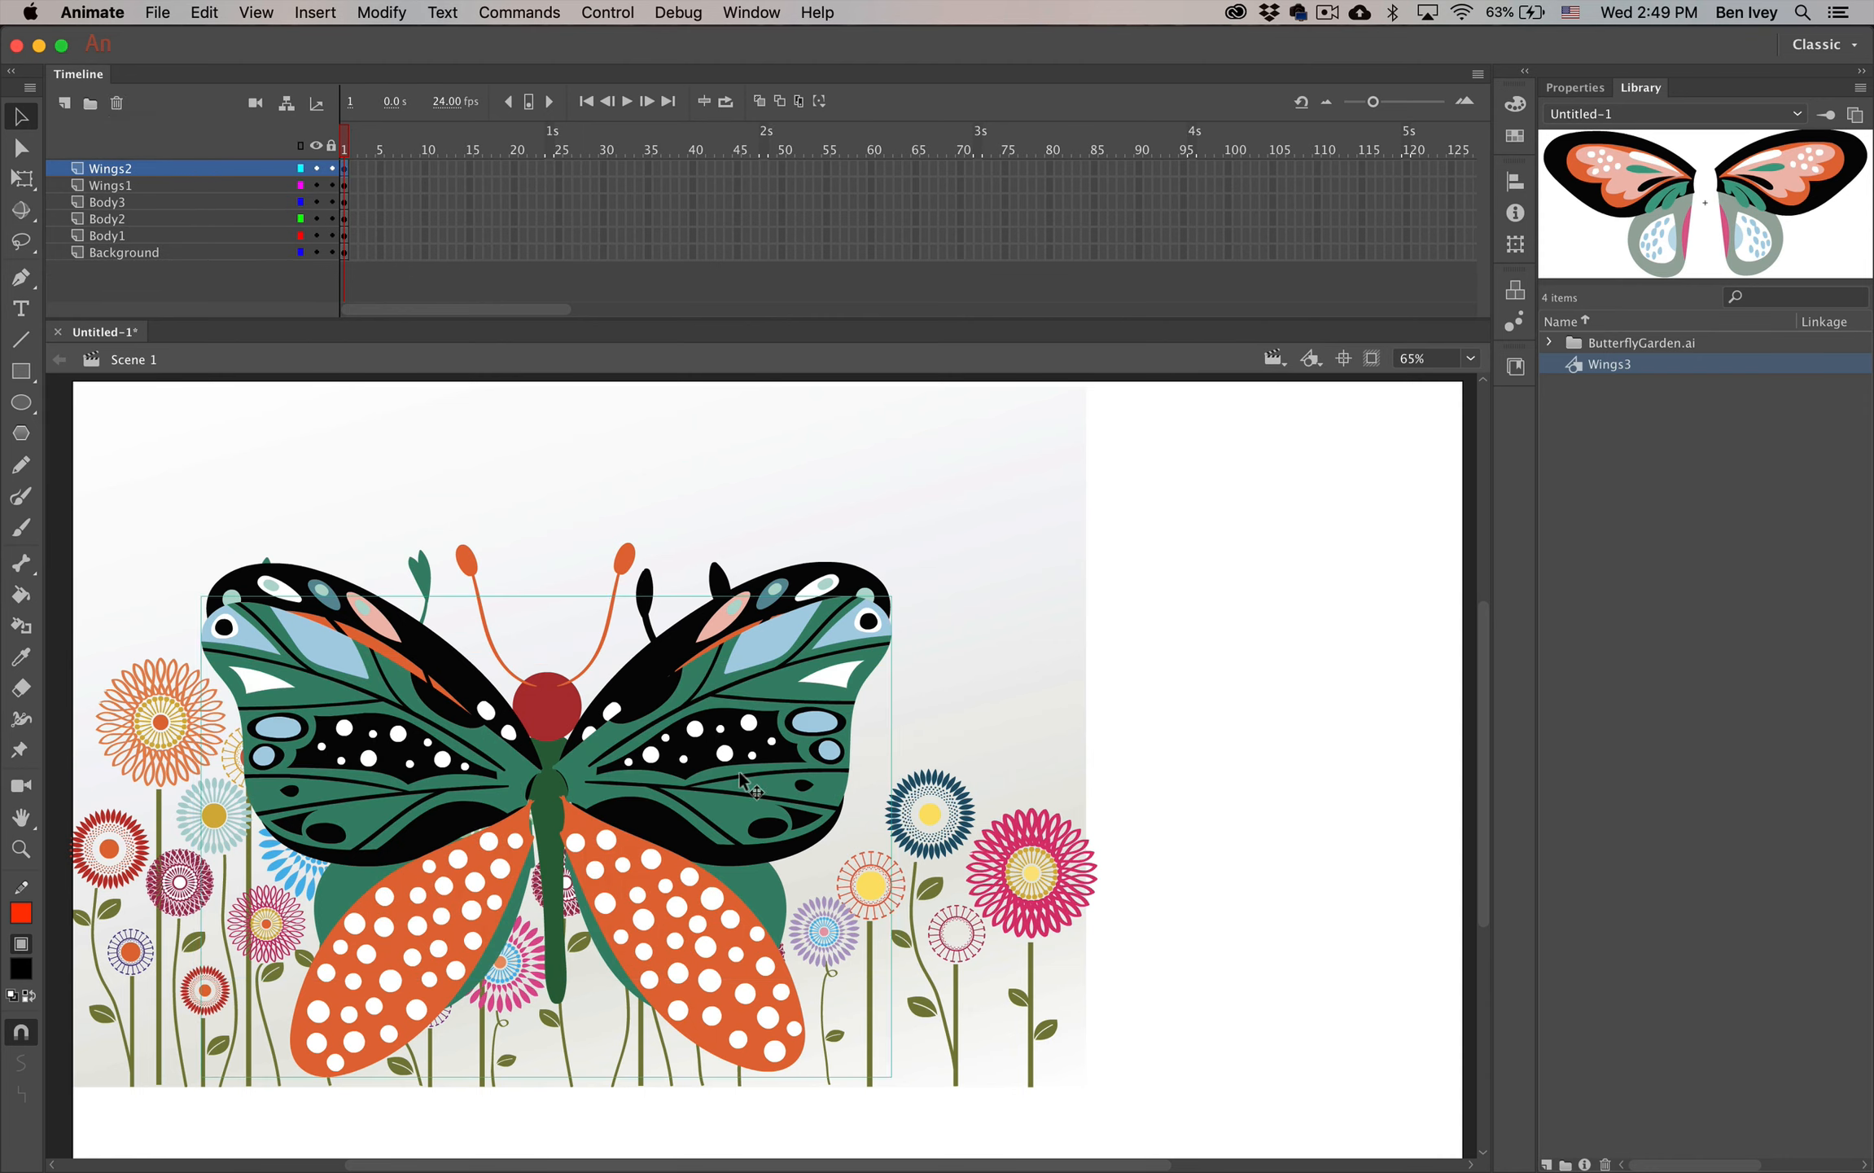
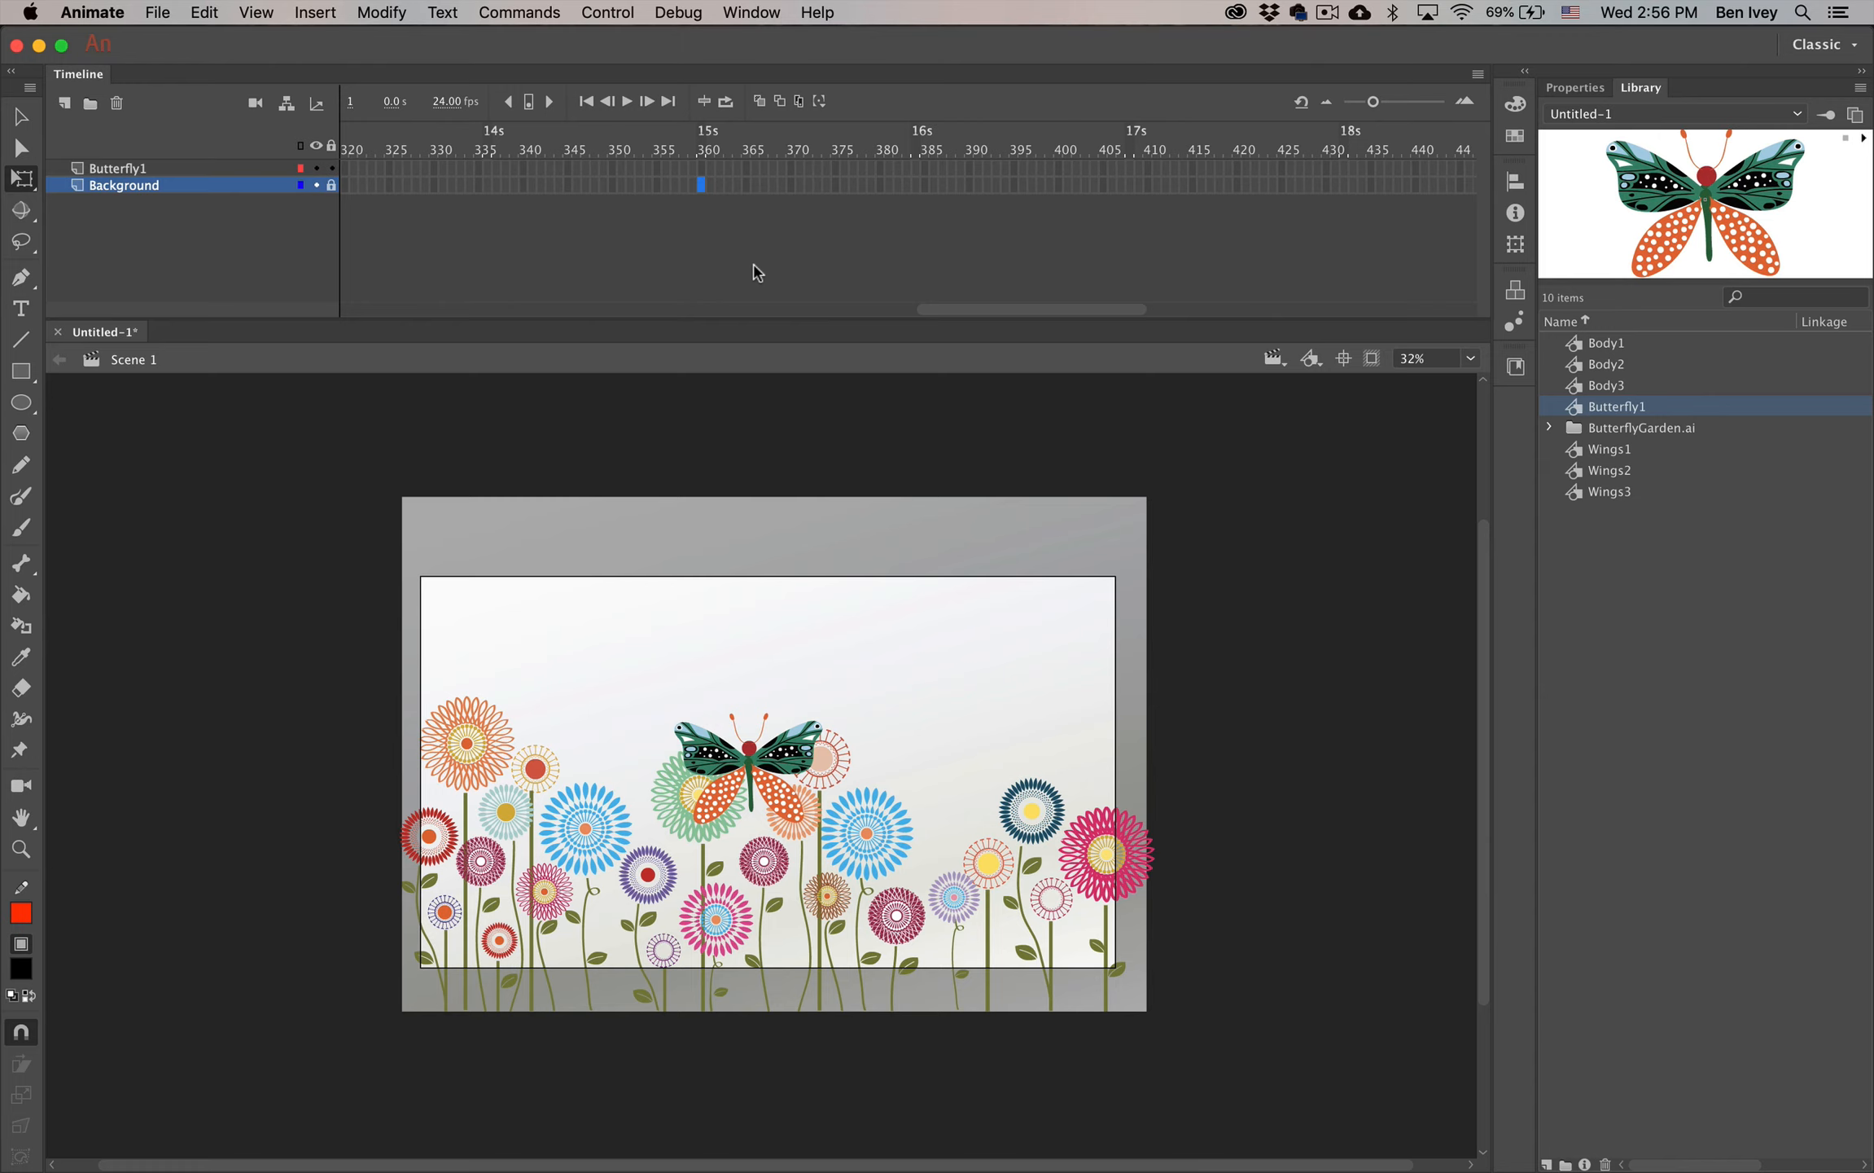
# Extend the Background layer's frames to frame 360
pyautogui.press('F5')
pyautogui.hscroll(-10, 701, 190)
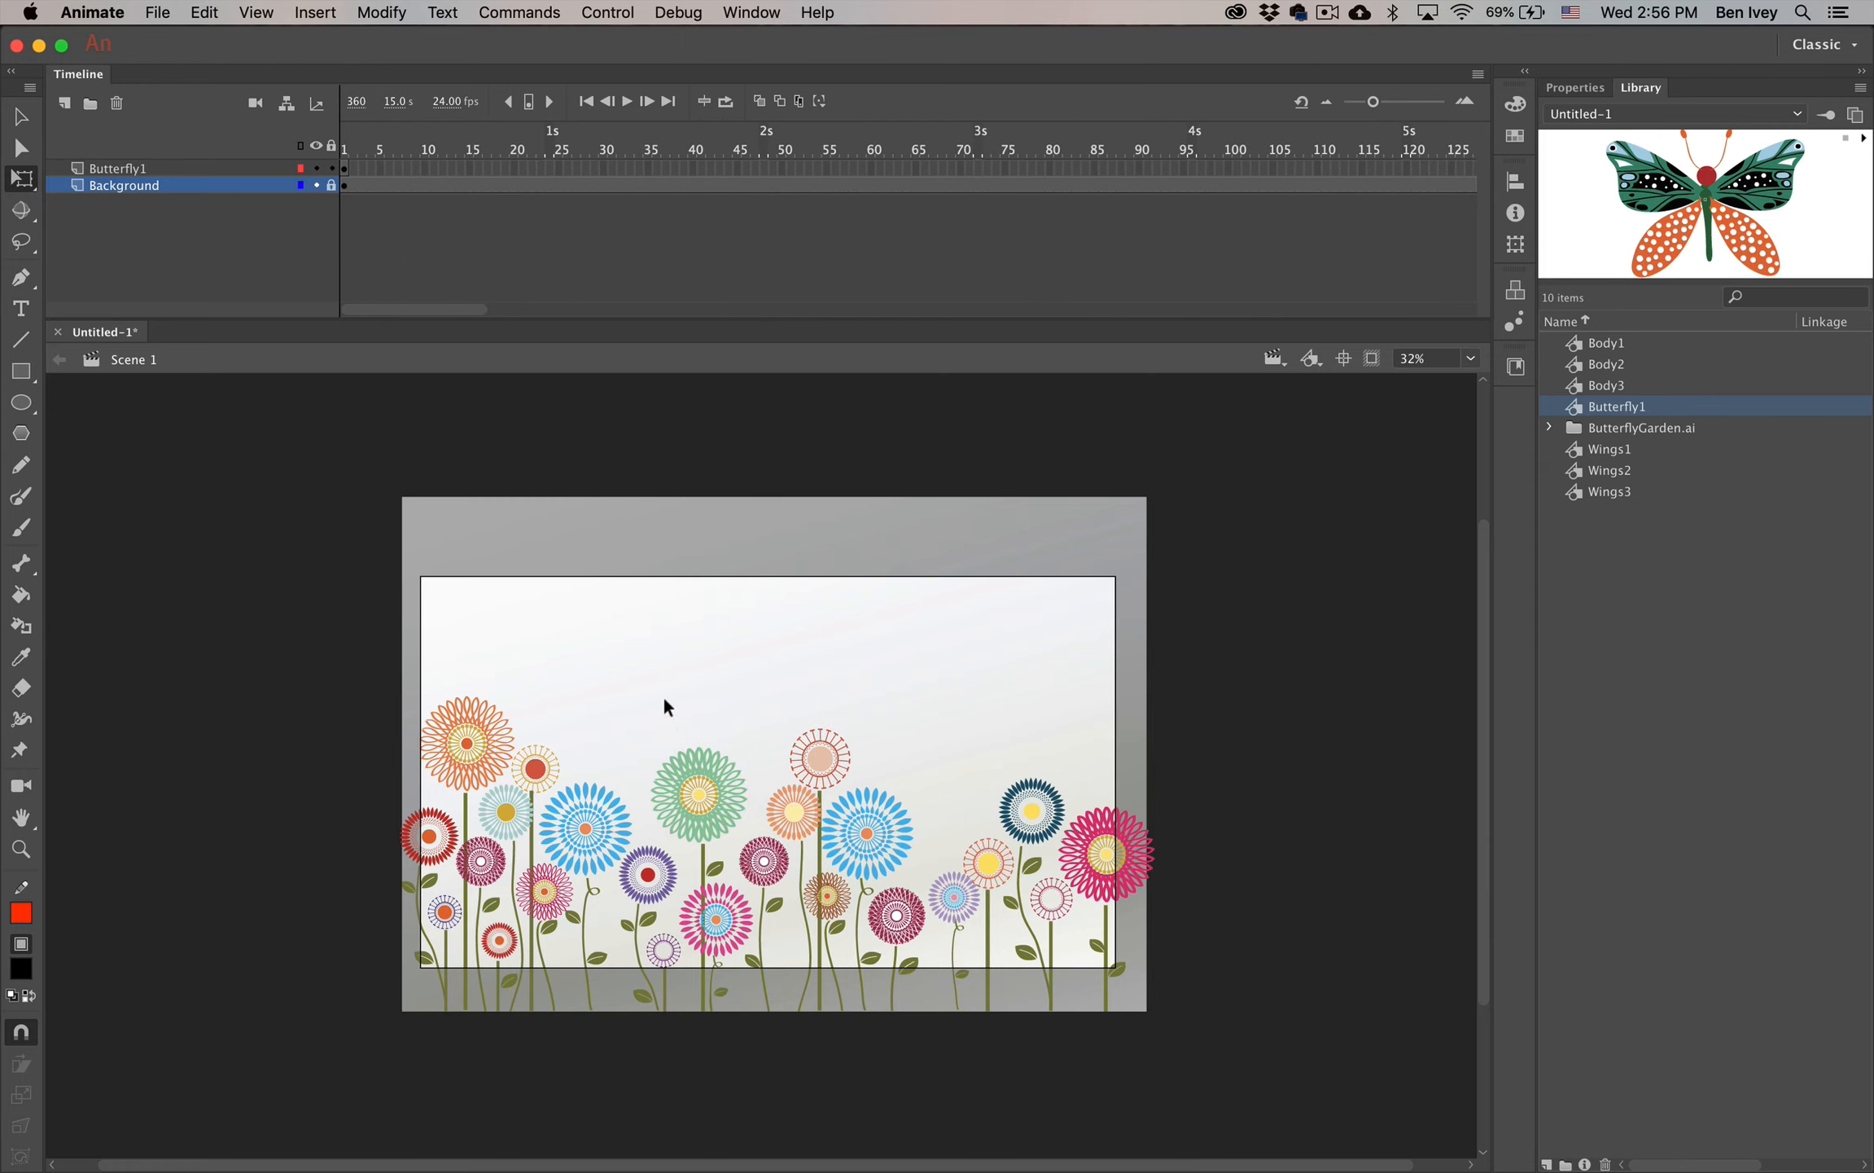
# Insert a keyframe at frame 144 on the Butterfly1 layer
pyautogui.hscroll(6, 1213, 226)
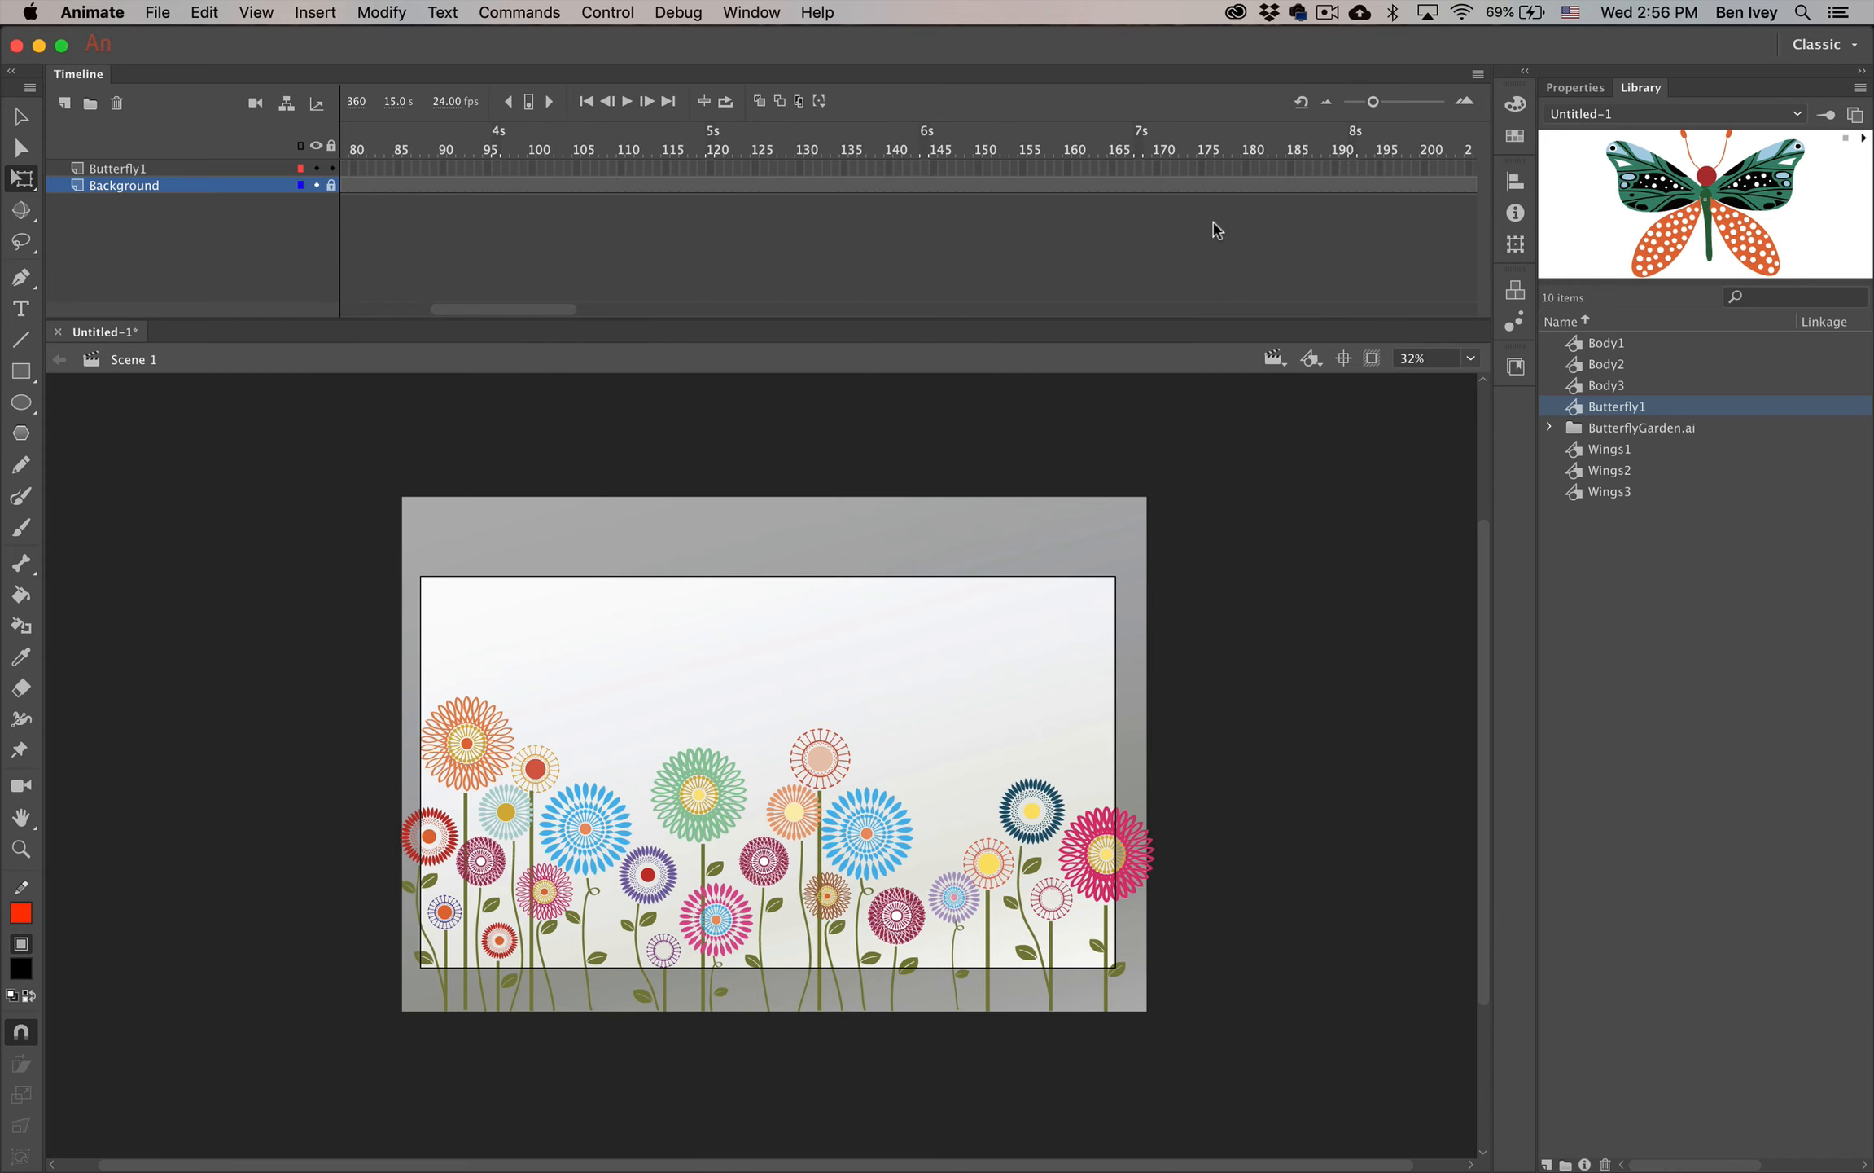
pyautogui.click(923, 167)
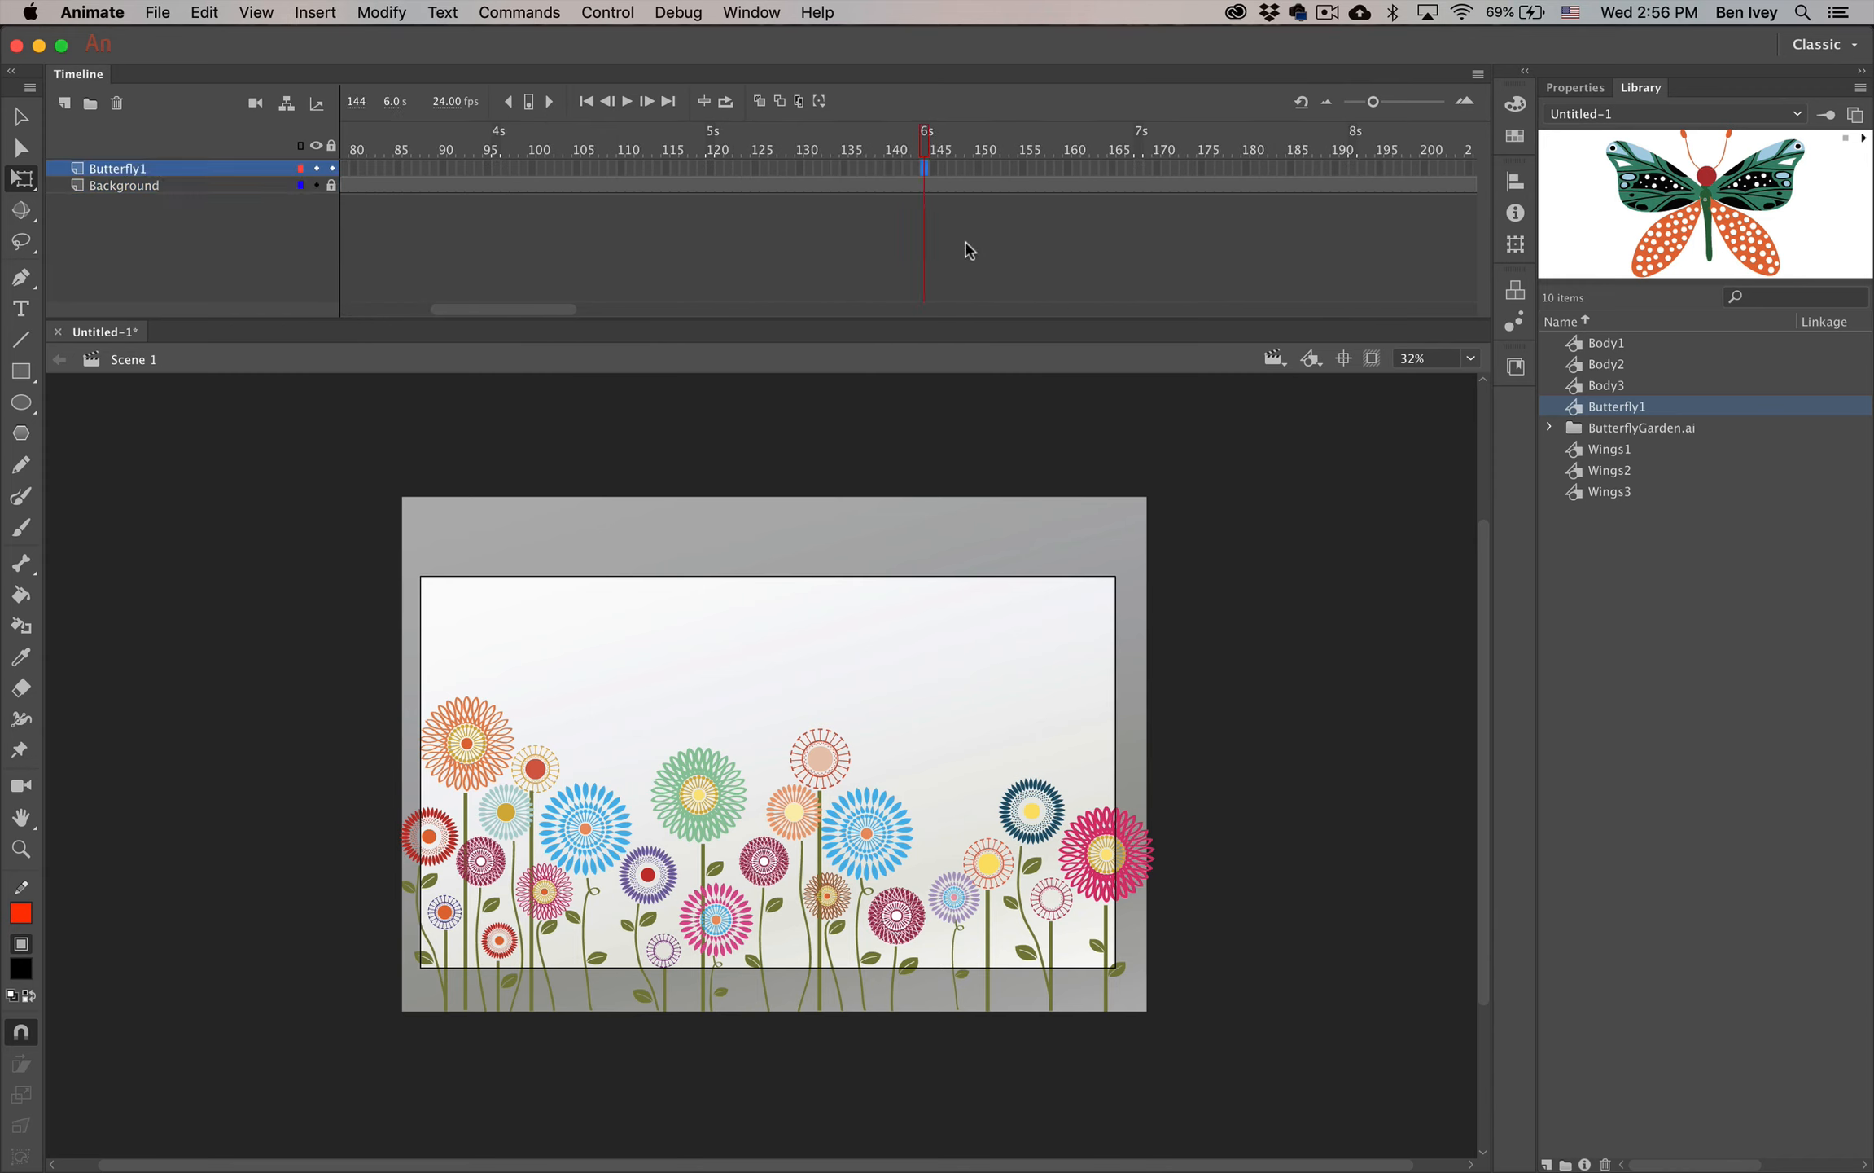
pyautogui.press('F6')
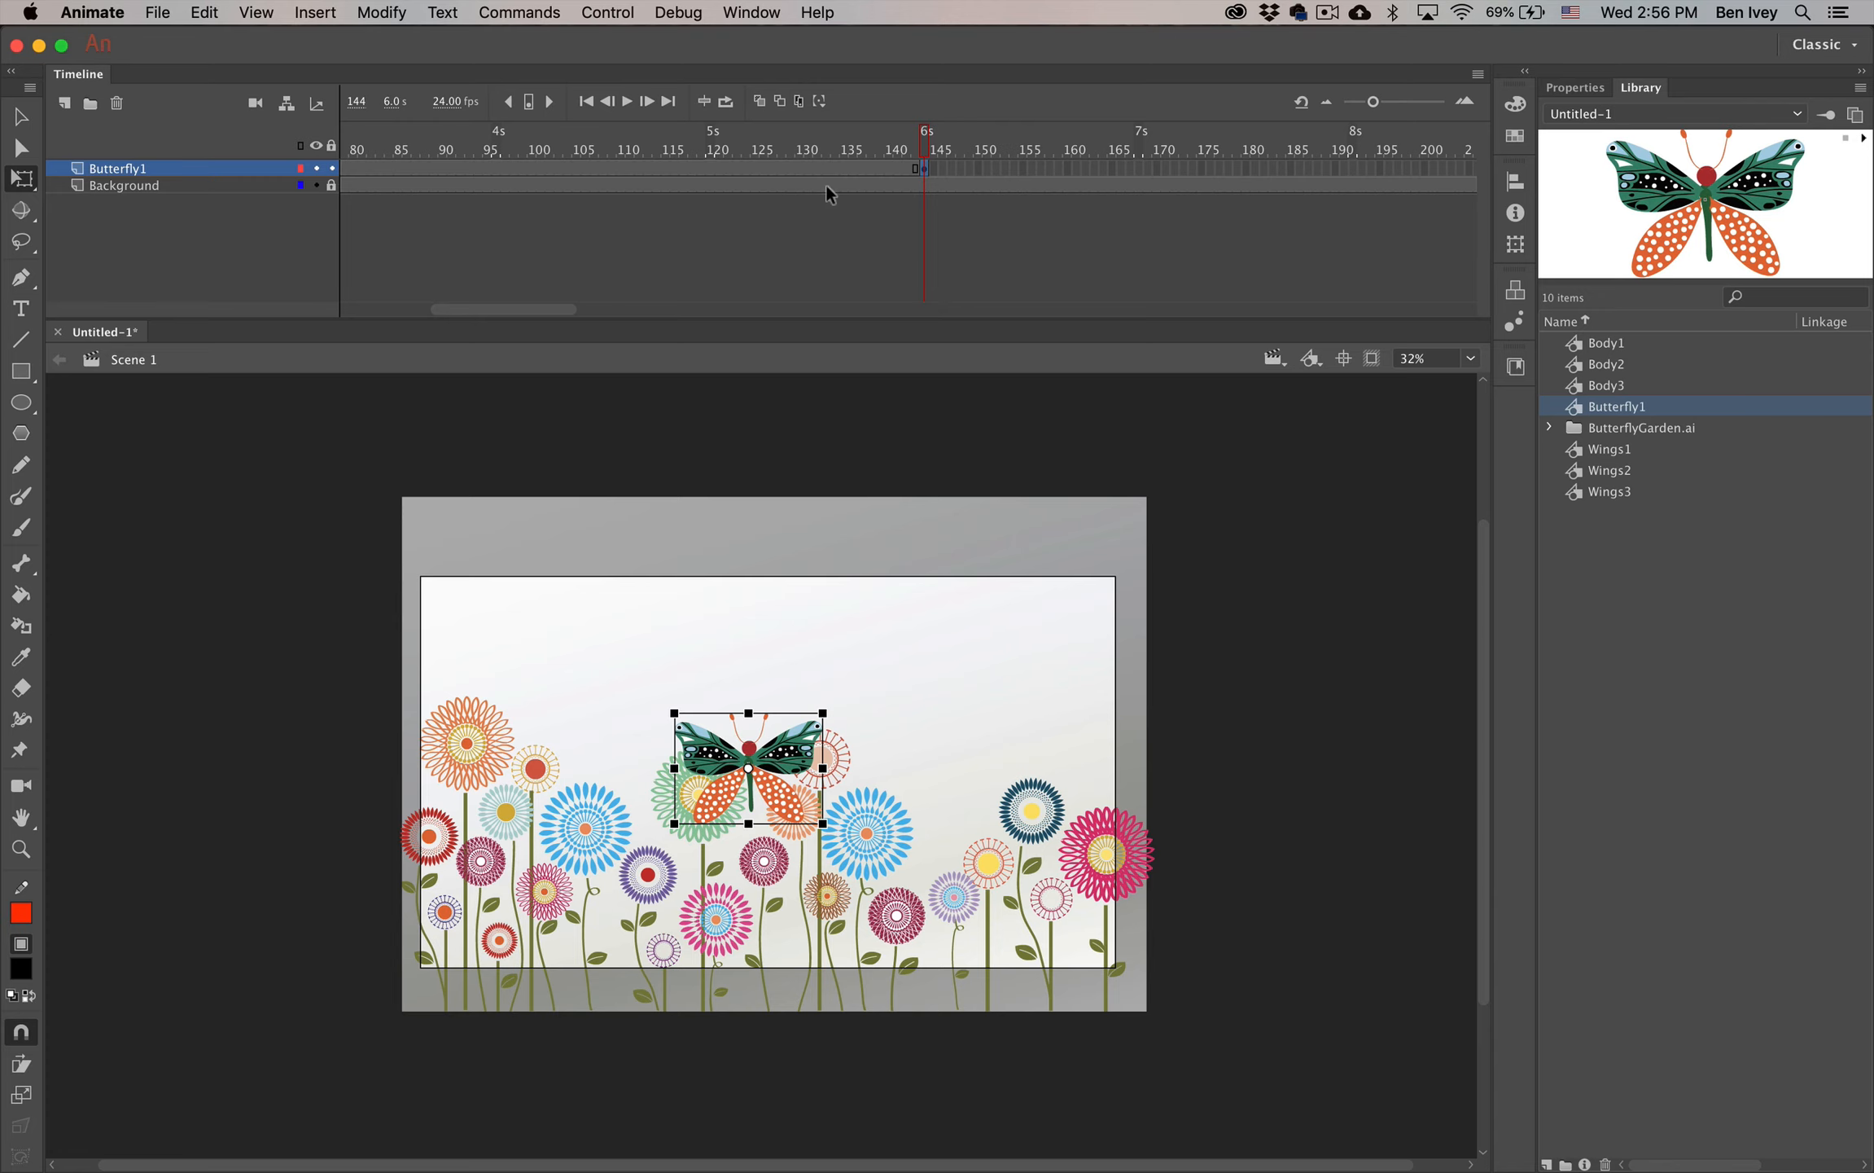
# Add a classic motion guide layer to the Butterfly1 layer
pyautogui.hscroll(-5, 778, 196)
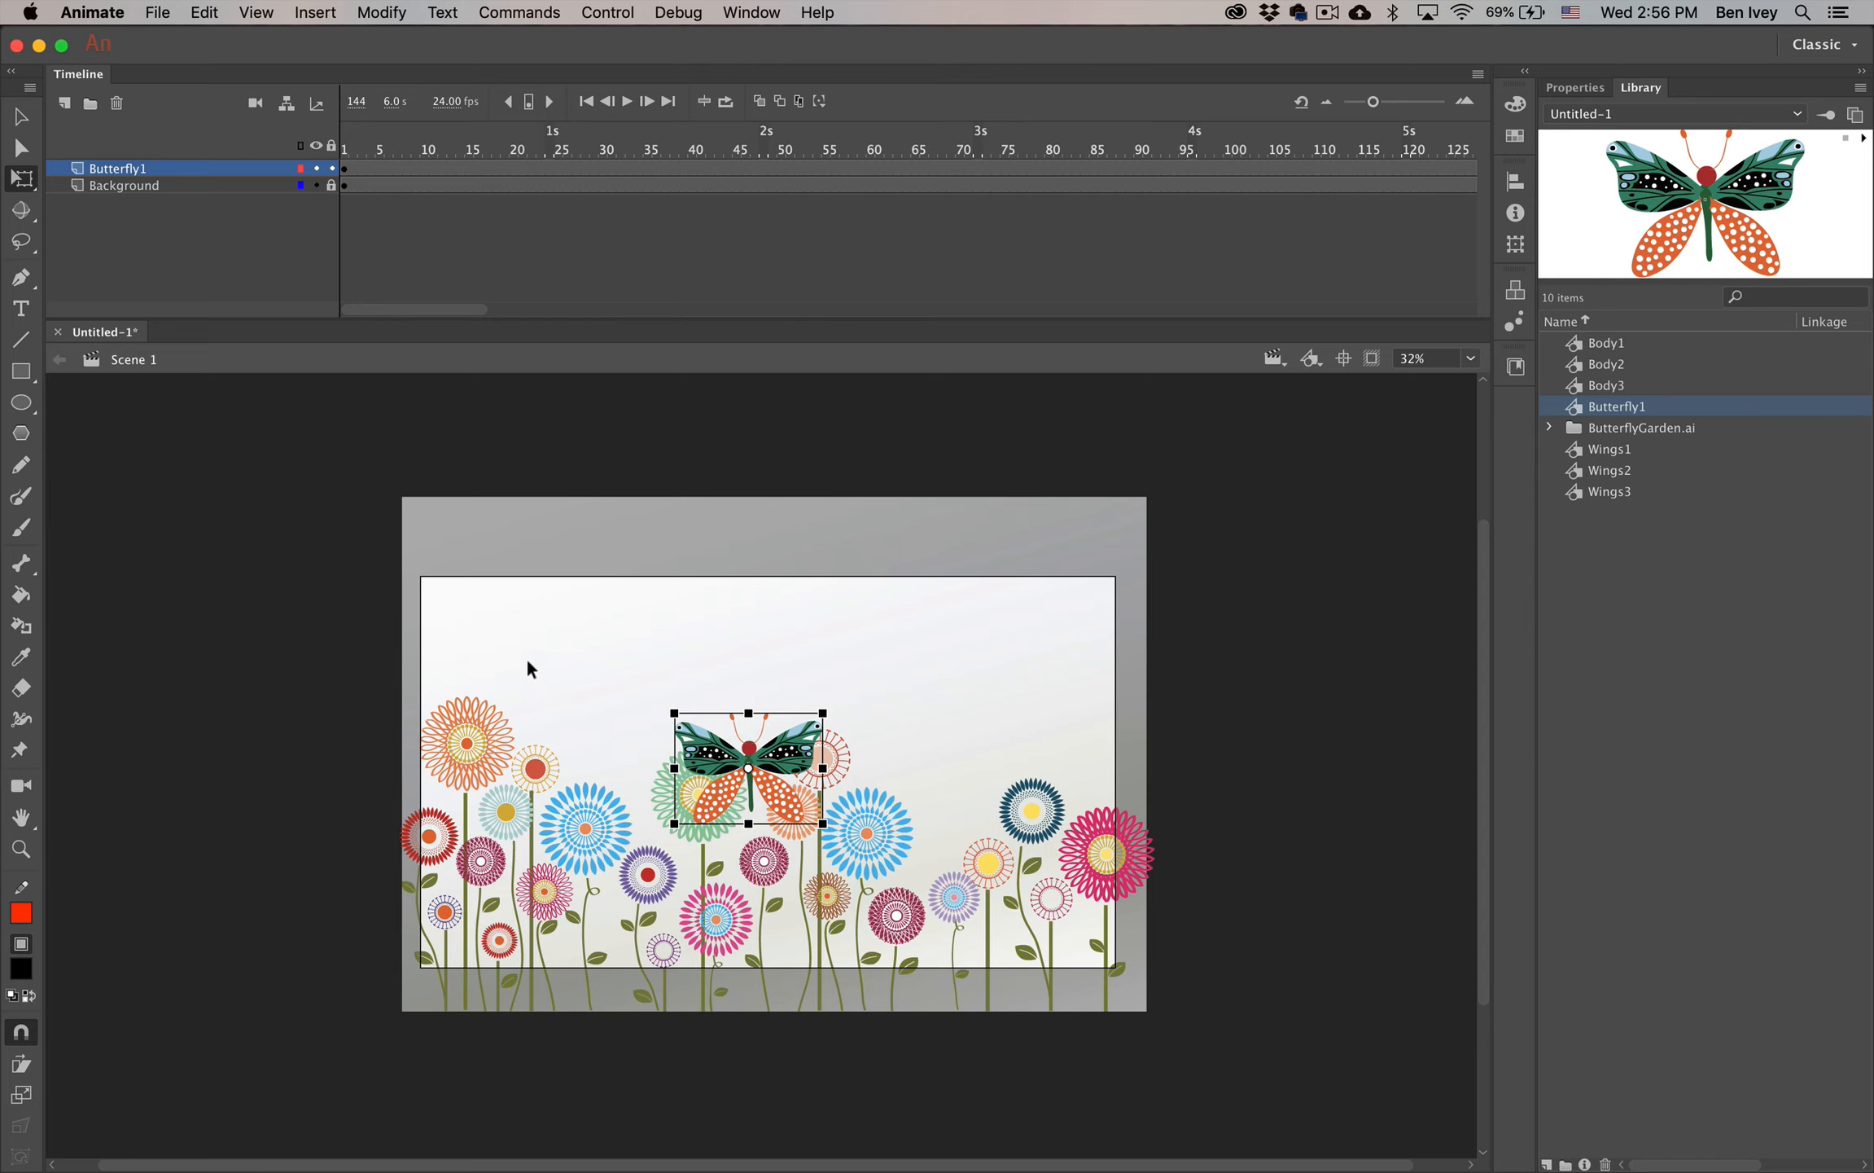
pyautogui.click(152, 168)
pyautogui.rightClick(151, 174)
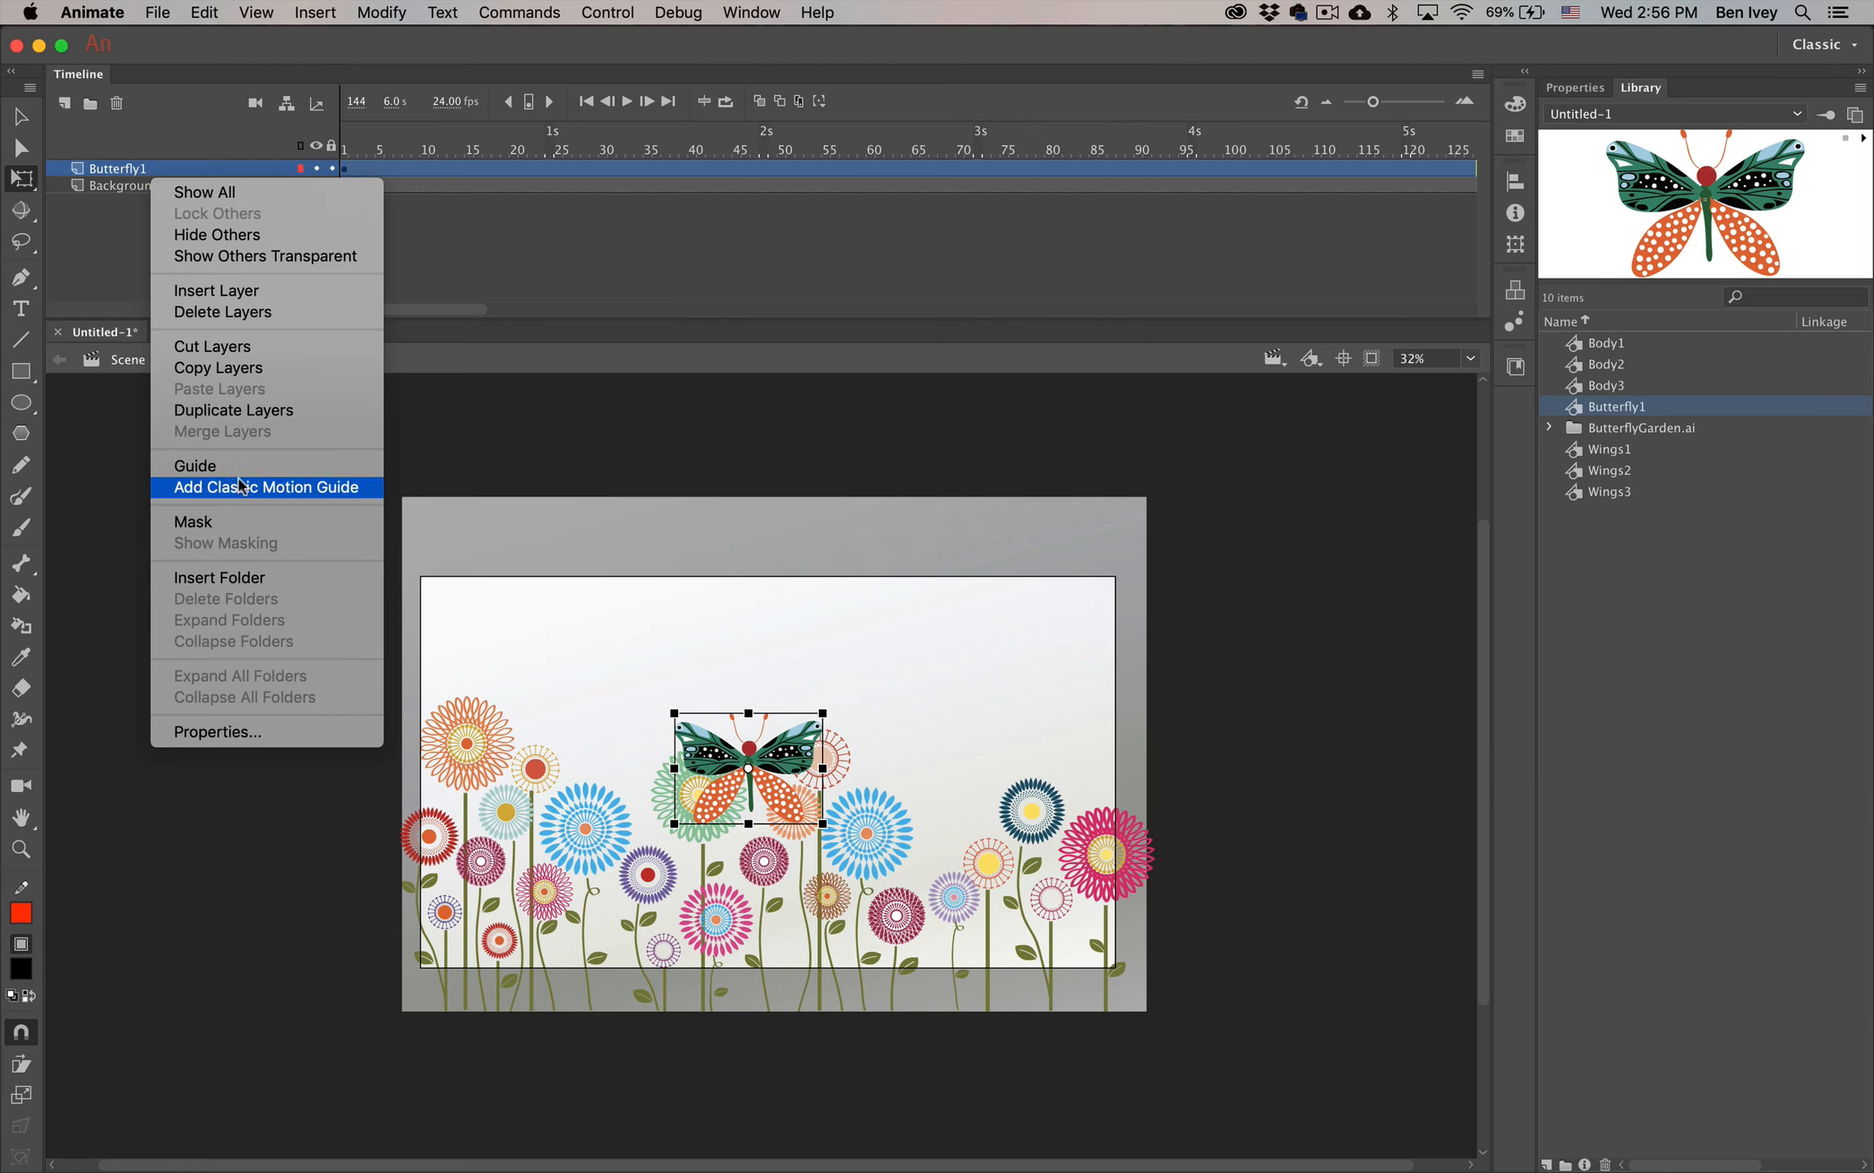
pyautogui.click(260, 486)
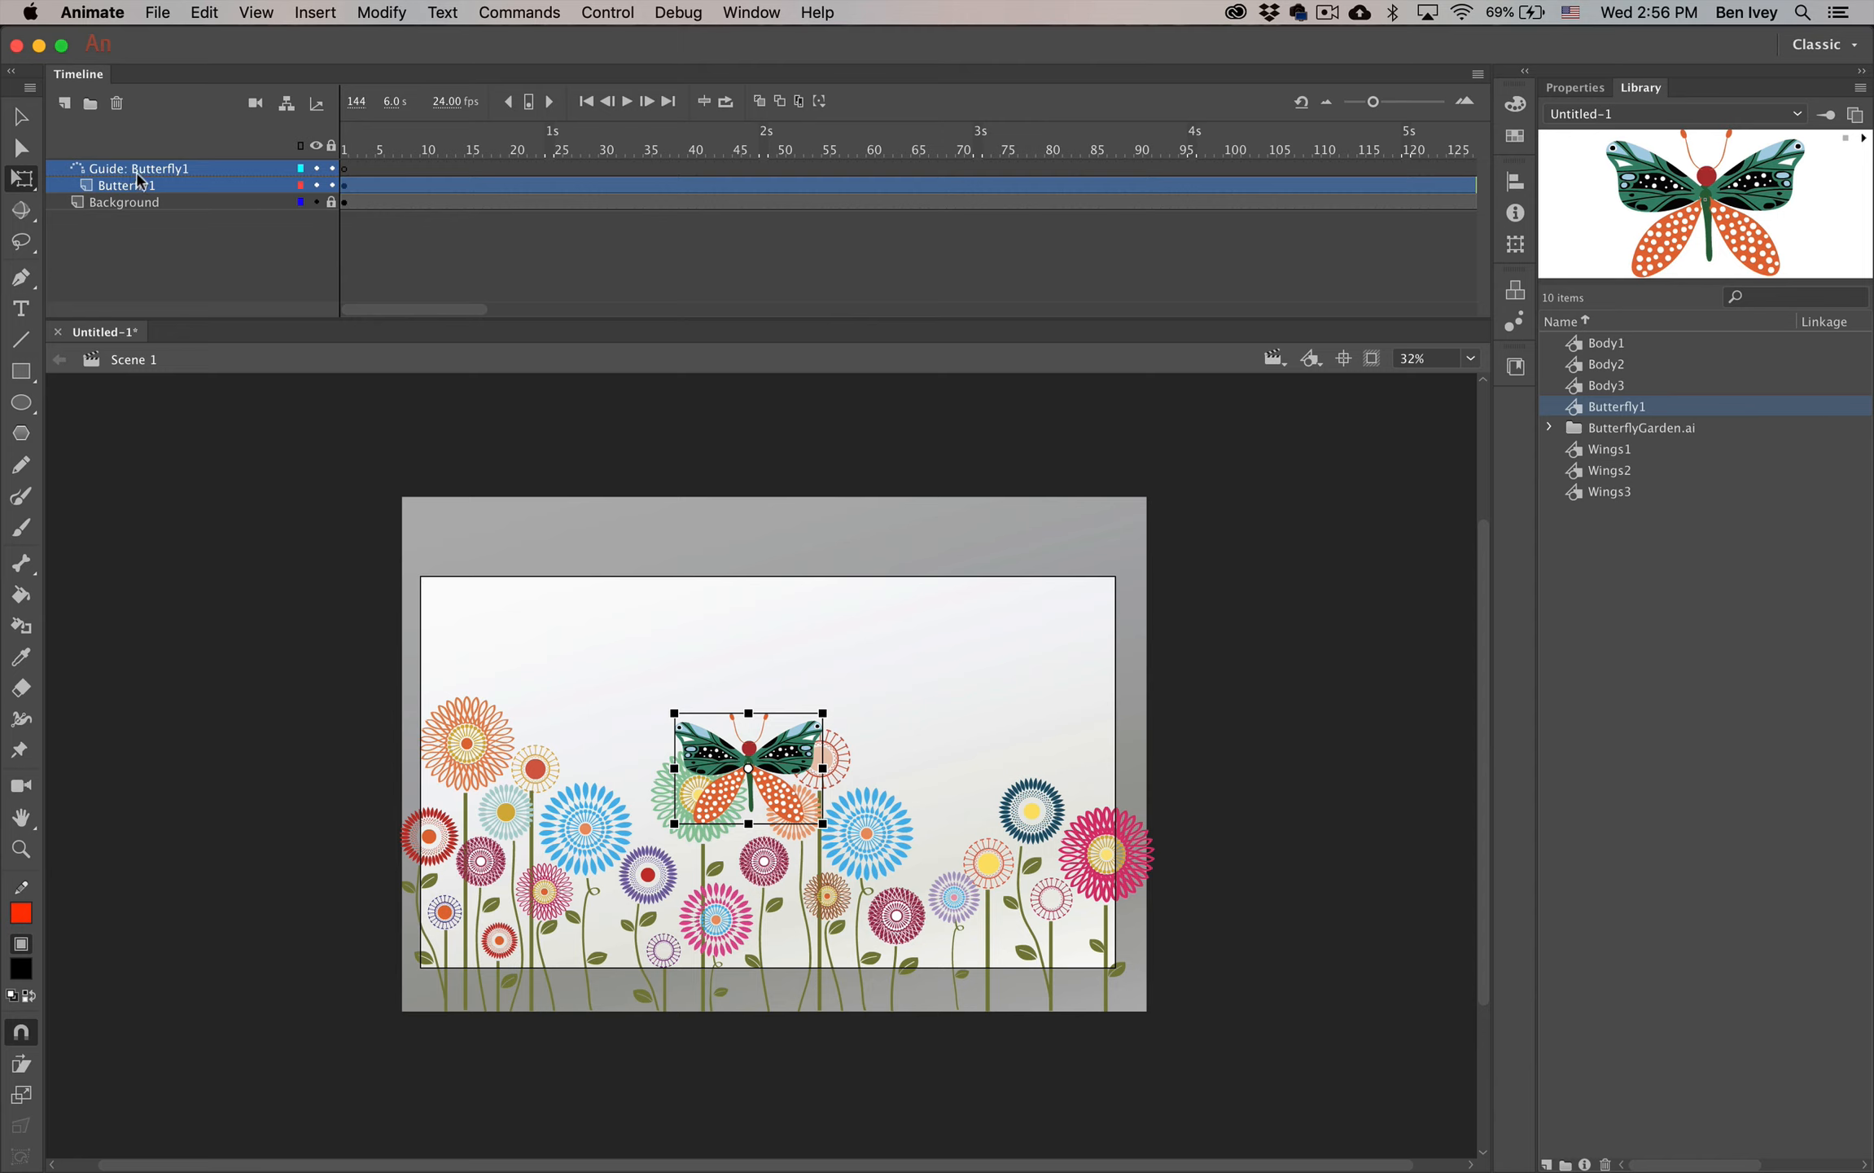
# With the Pencil tool in Smooth mode, draw a looping flight path on the guide layer from off-stage left to the right-hand blue flower
pyautogui.click(344, 174)
pyautogui.click(344, 173)
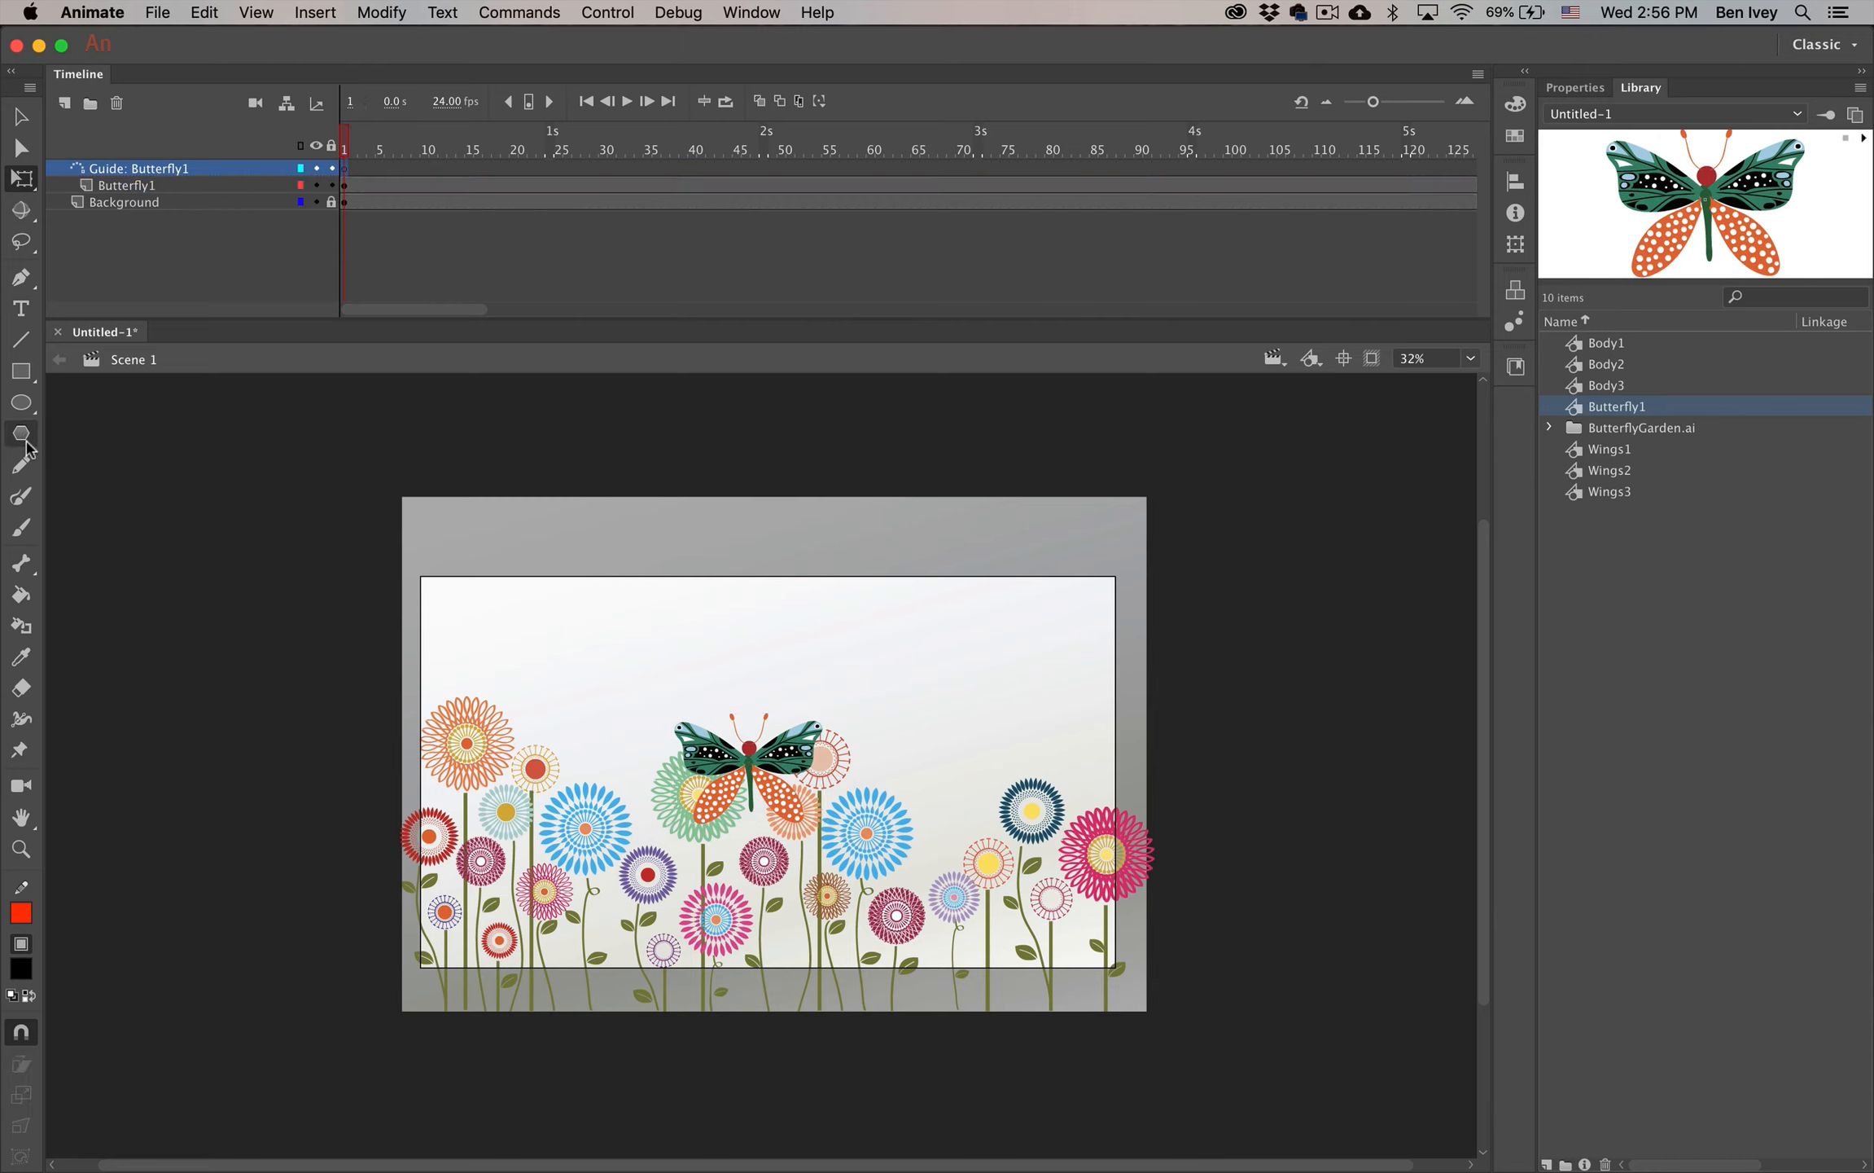
pyautogui.click(18, 469)
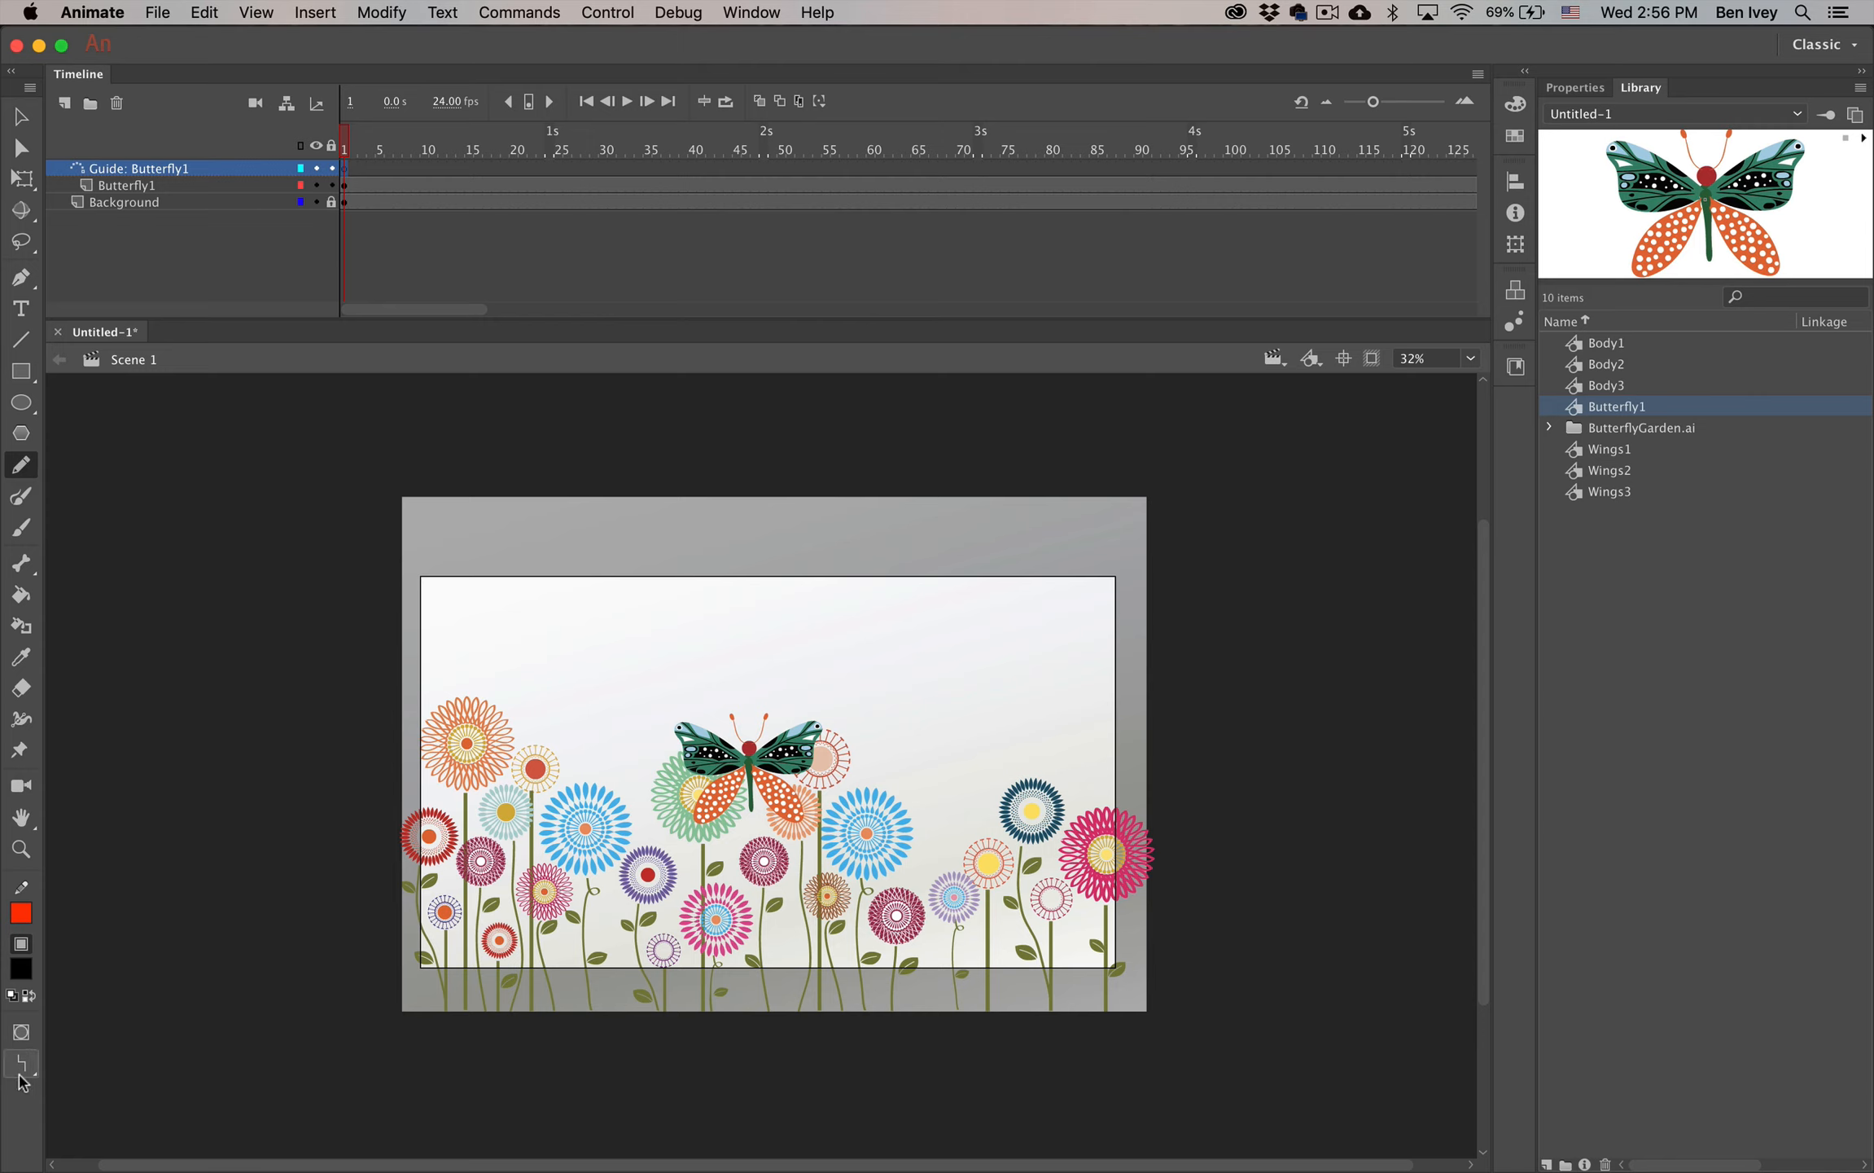
pyautogui.click(21, 1063)
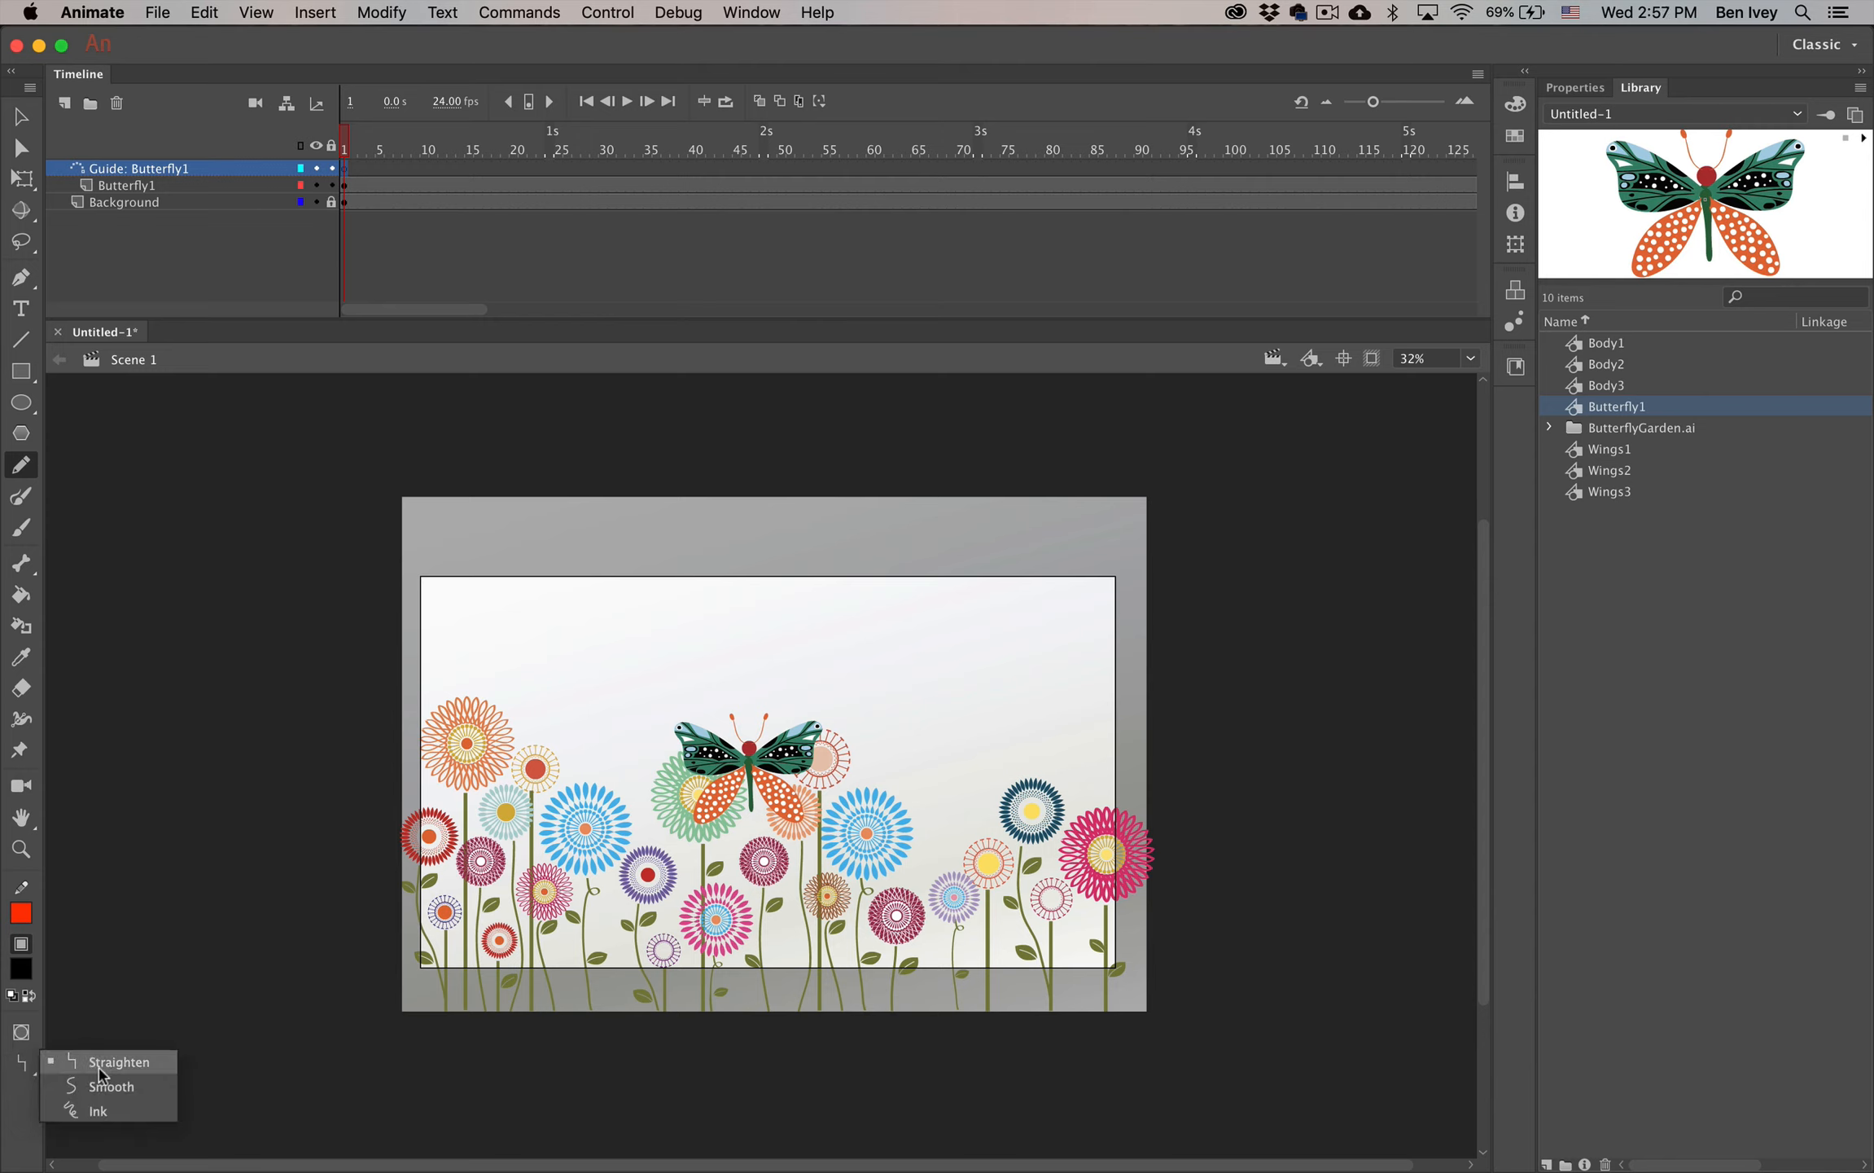
pyautogui.click(120, 1083)
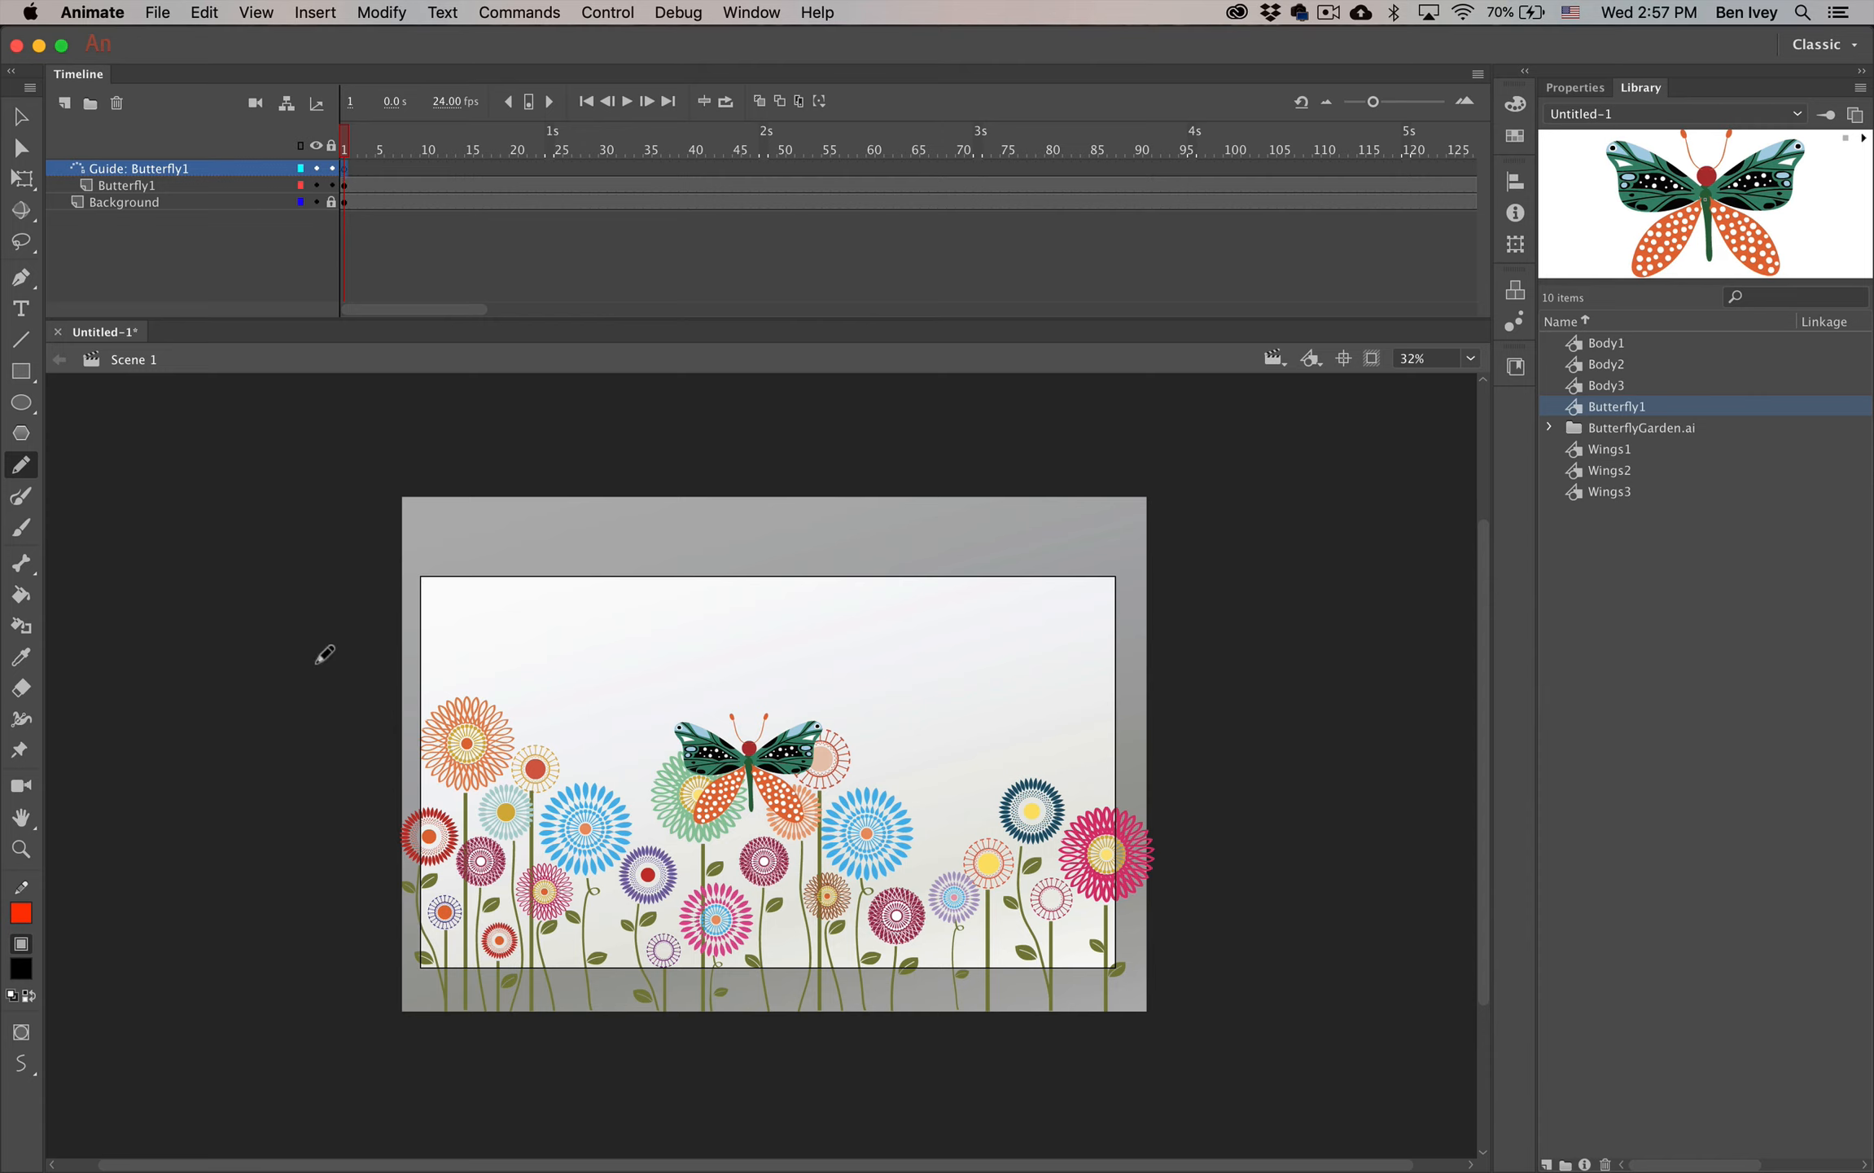
pyautogui.moveTo(289, 694)
pyautogui.mouseDown()
pyautogui.moveTo(303, 730)
pyautogui.moveTo(477, 790)
pyautogui.moveTo(594, 712)
pyautogui.moveTo(545, 650)
pyautogui.moveTo(514, 738)
pyautogui.moveTo(580, 796)
pyautogui.moveTo(646, 737)
pyautogui.moveTo(757, 708)
pyautogui.moveTo(815, 748)
pyautogui.moveTo(752, 720)
pyautogui.moveTo(784, 707)
pyautogui.moveTo(886, 731)
pyautogui.moveTo(979, 659)
pyautogui.moveTo(921, 652)
pyautogui.moveTo(939, 738)
pyautogui.moveTo(1009, 826)
pyautogui.moveTo(942, 871)
pyautogui.moveTo(873, 834)
pyautogui.mouseUp()
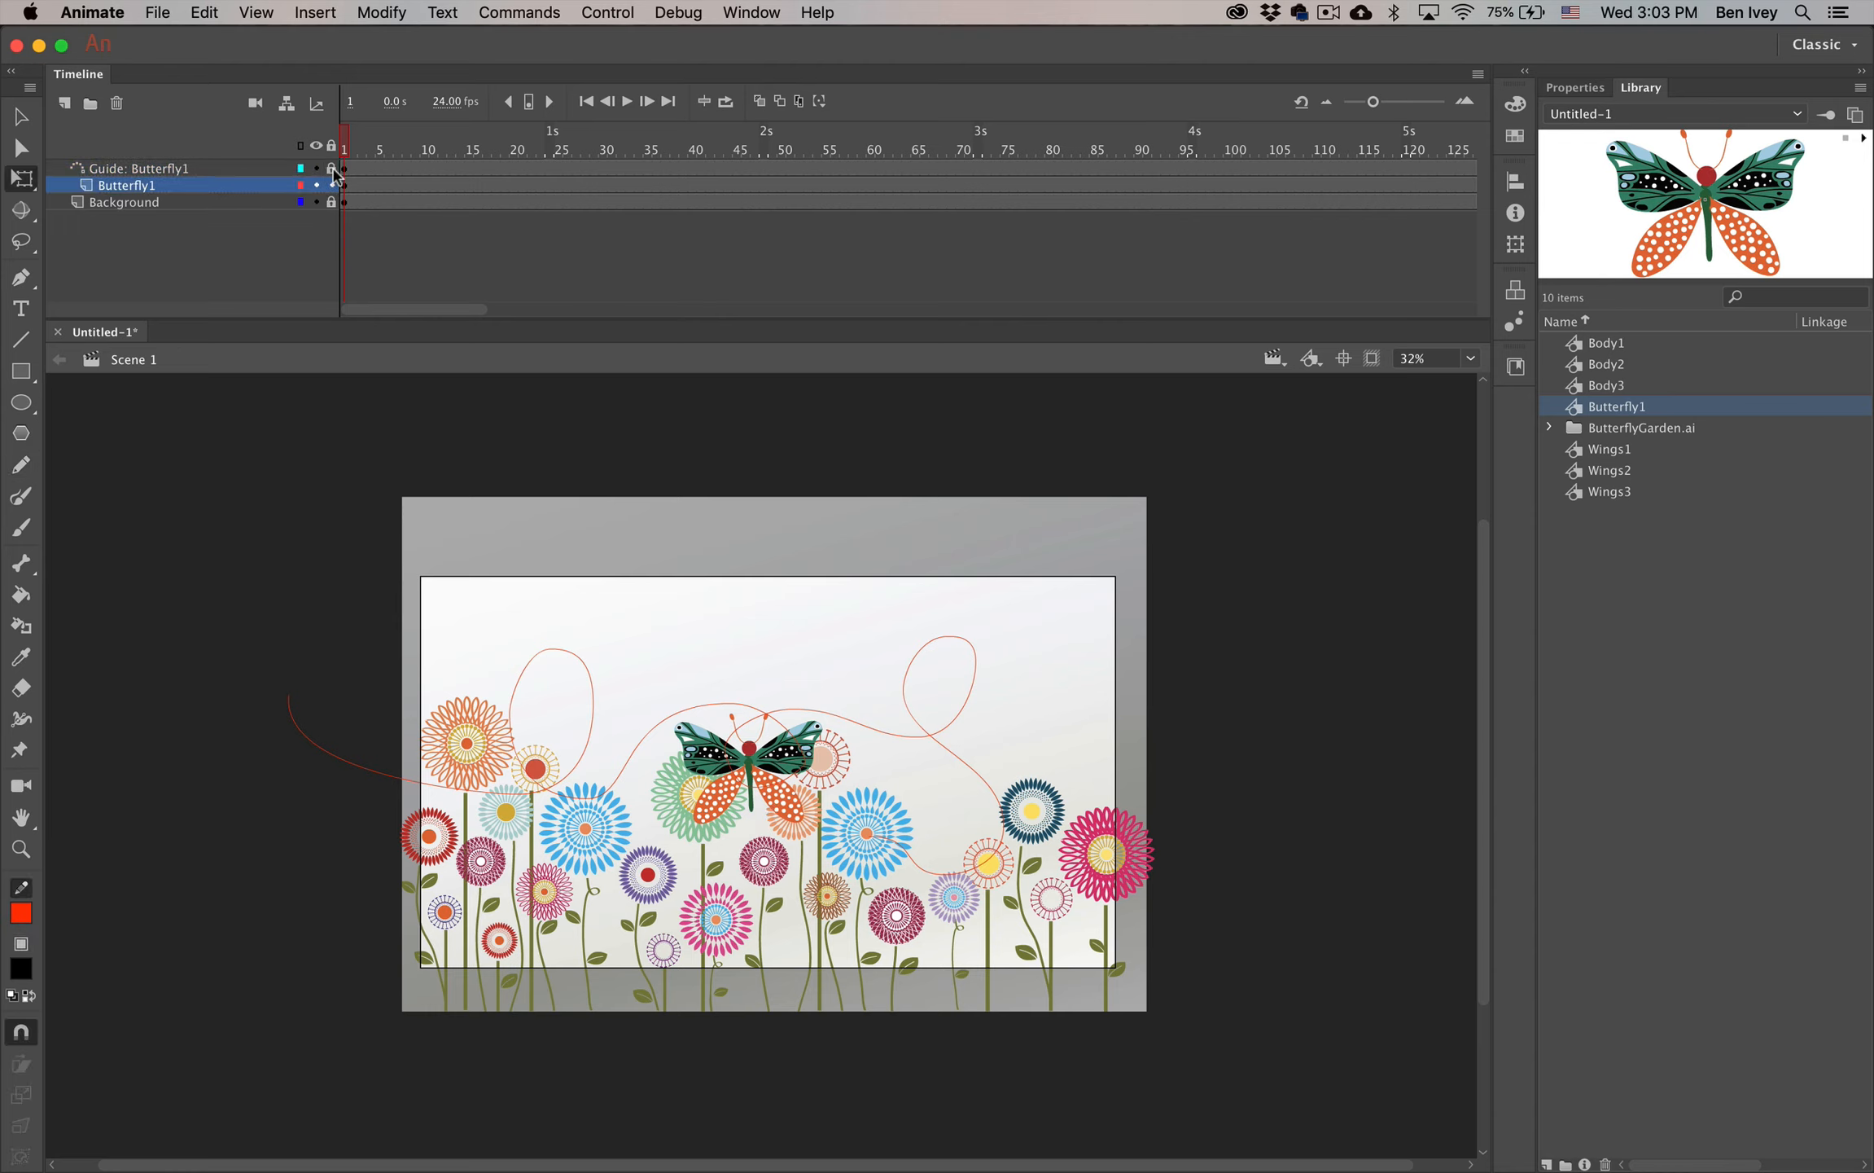
# Lock the guide layer and snap the butterfly's centre to the off-stage start of the flight path at frame 1
pyautogui.click(331, 168)
pyautogui.click(181, 186)
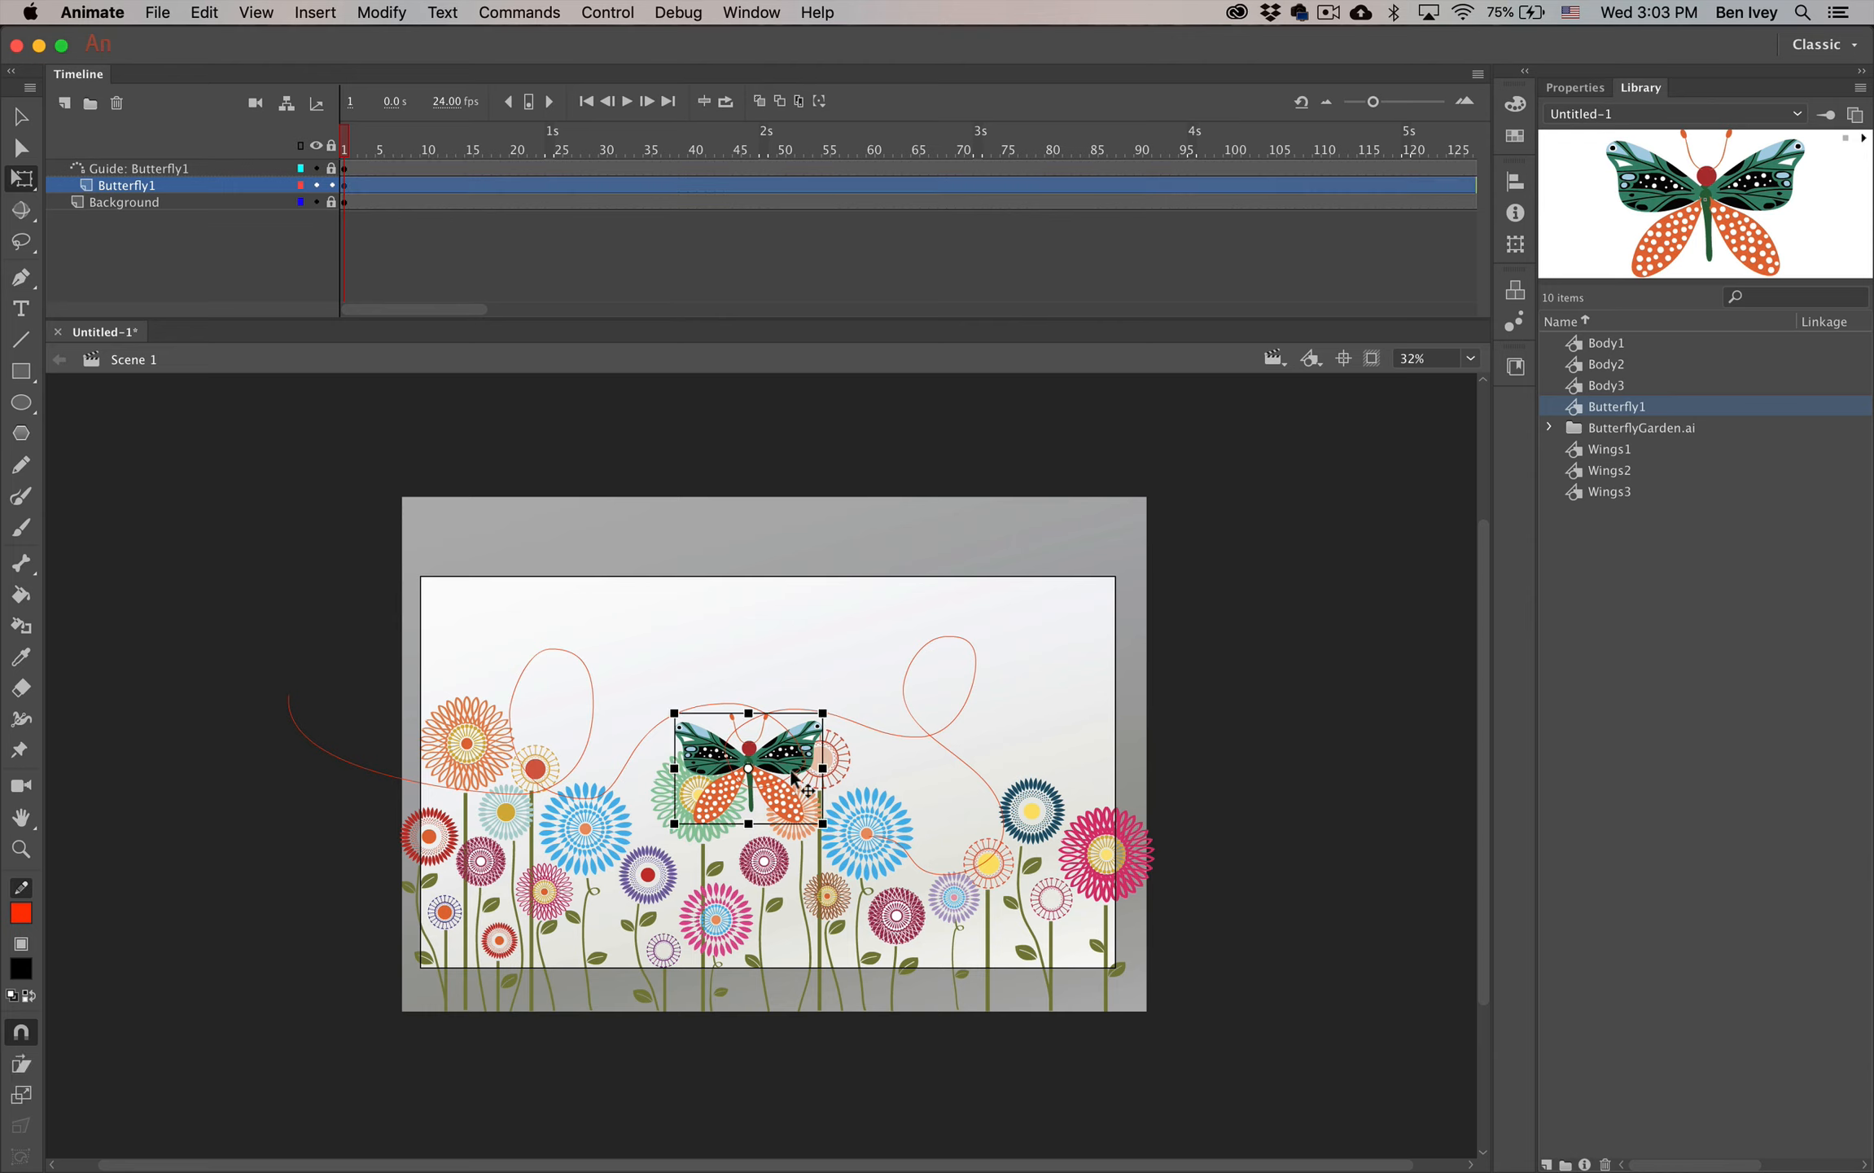
pyautogui.moveTo(789, 774); pyautogui.dragTo(370, 723)
pyautogui.scroll(10, 366, 716)
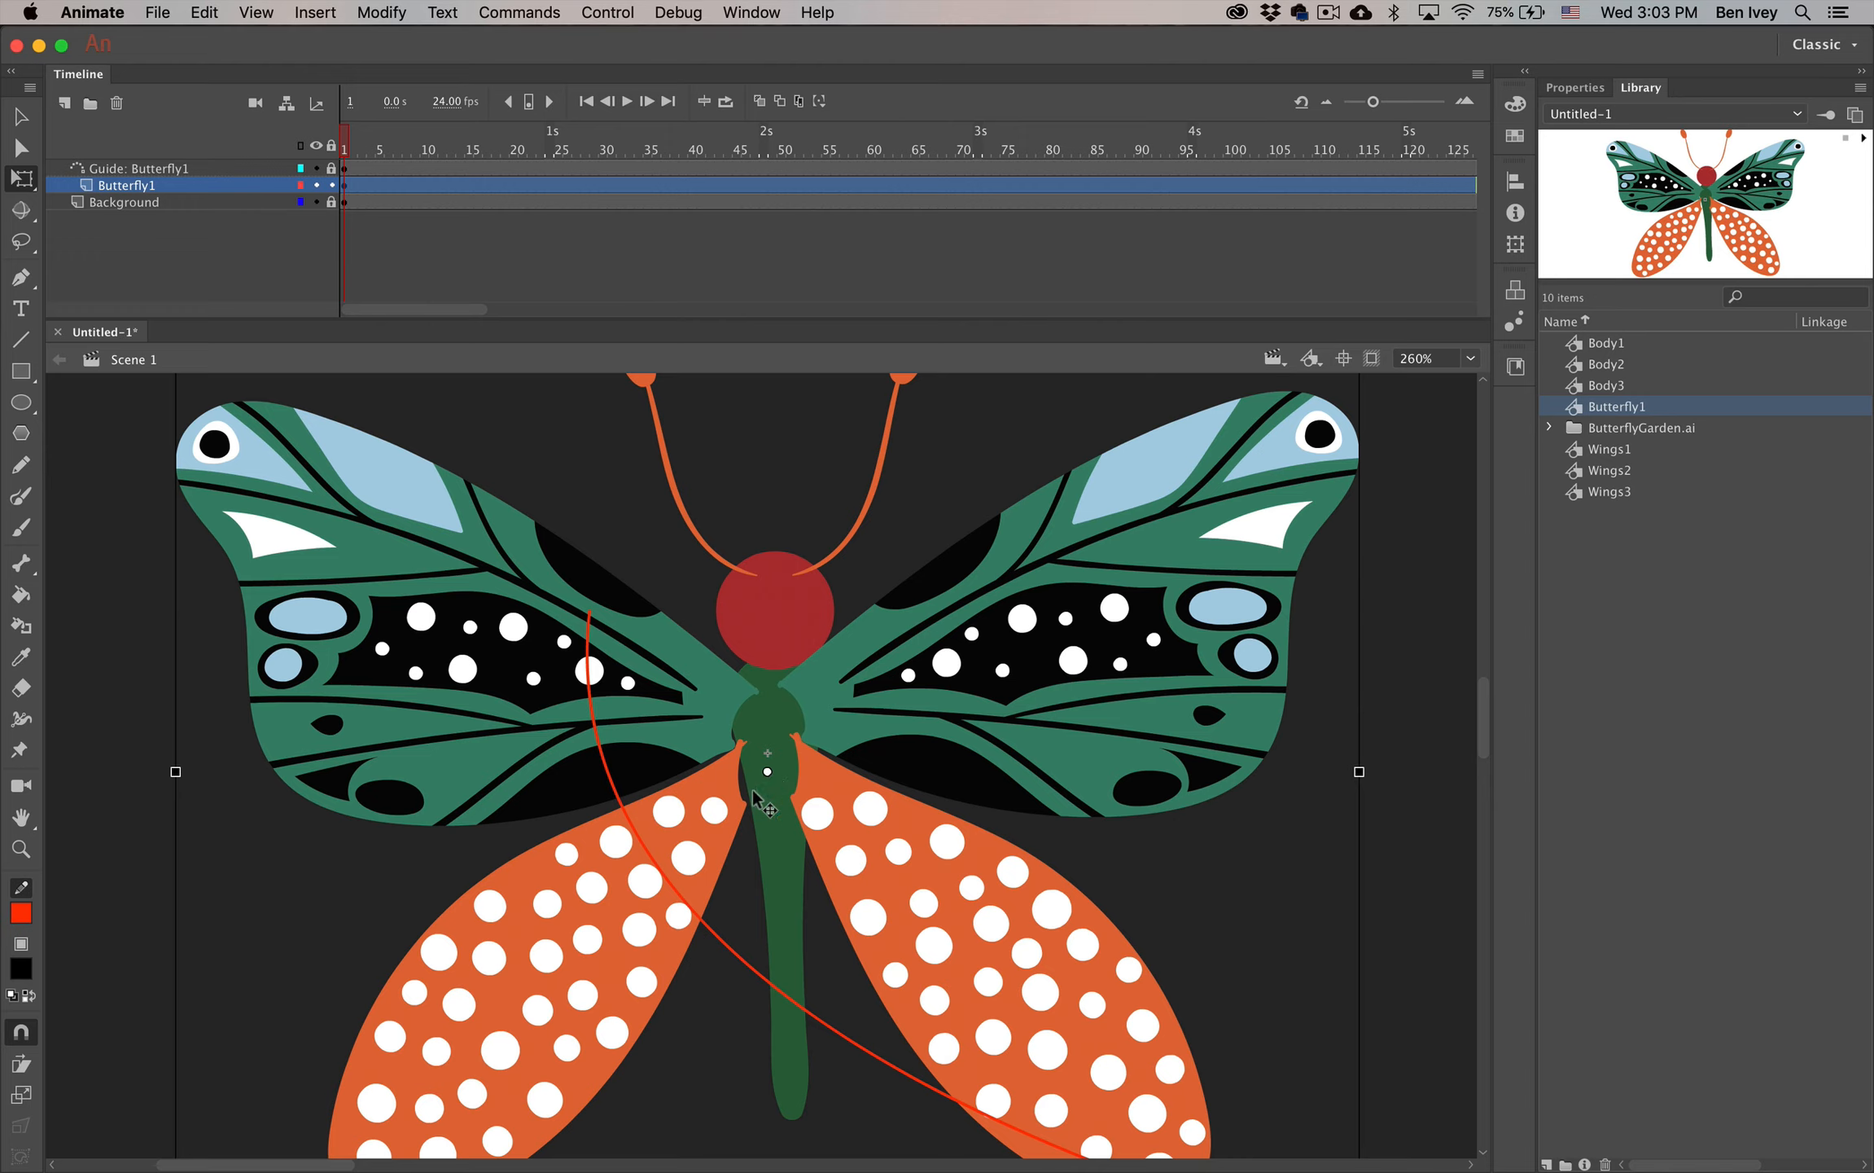
pyautogui.press('v')
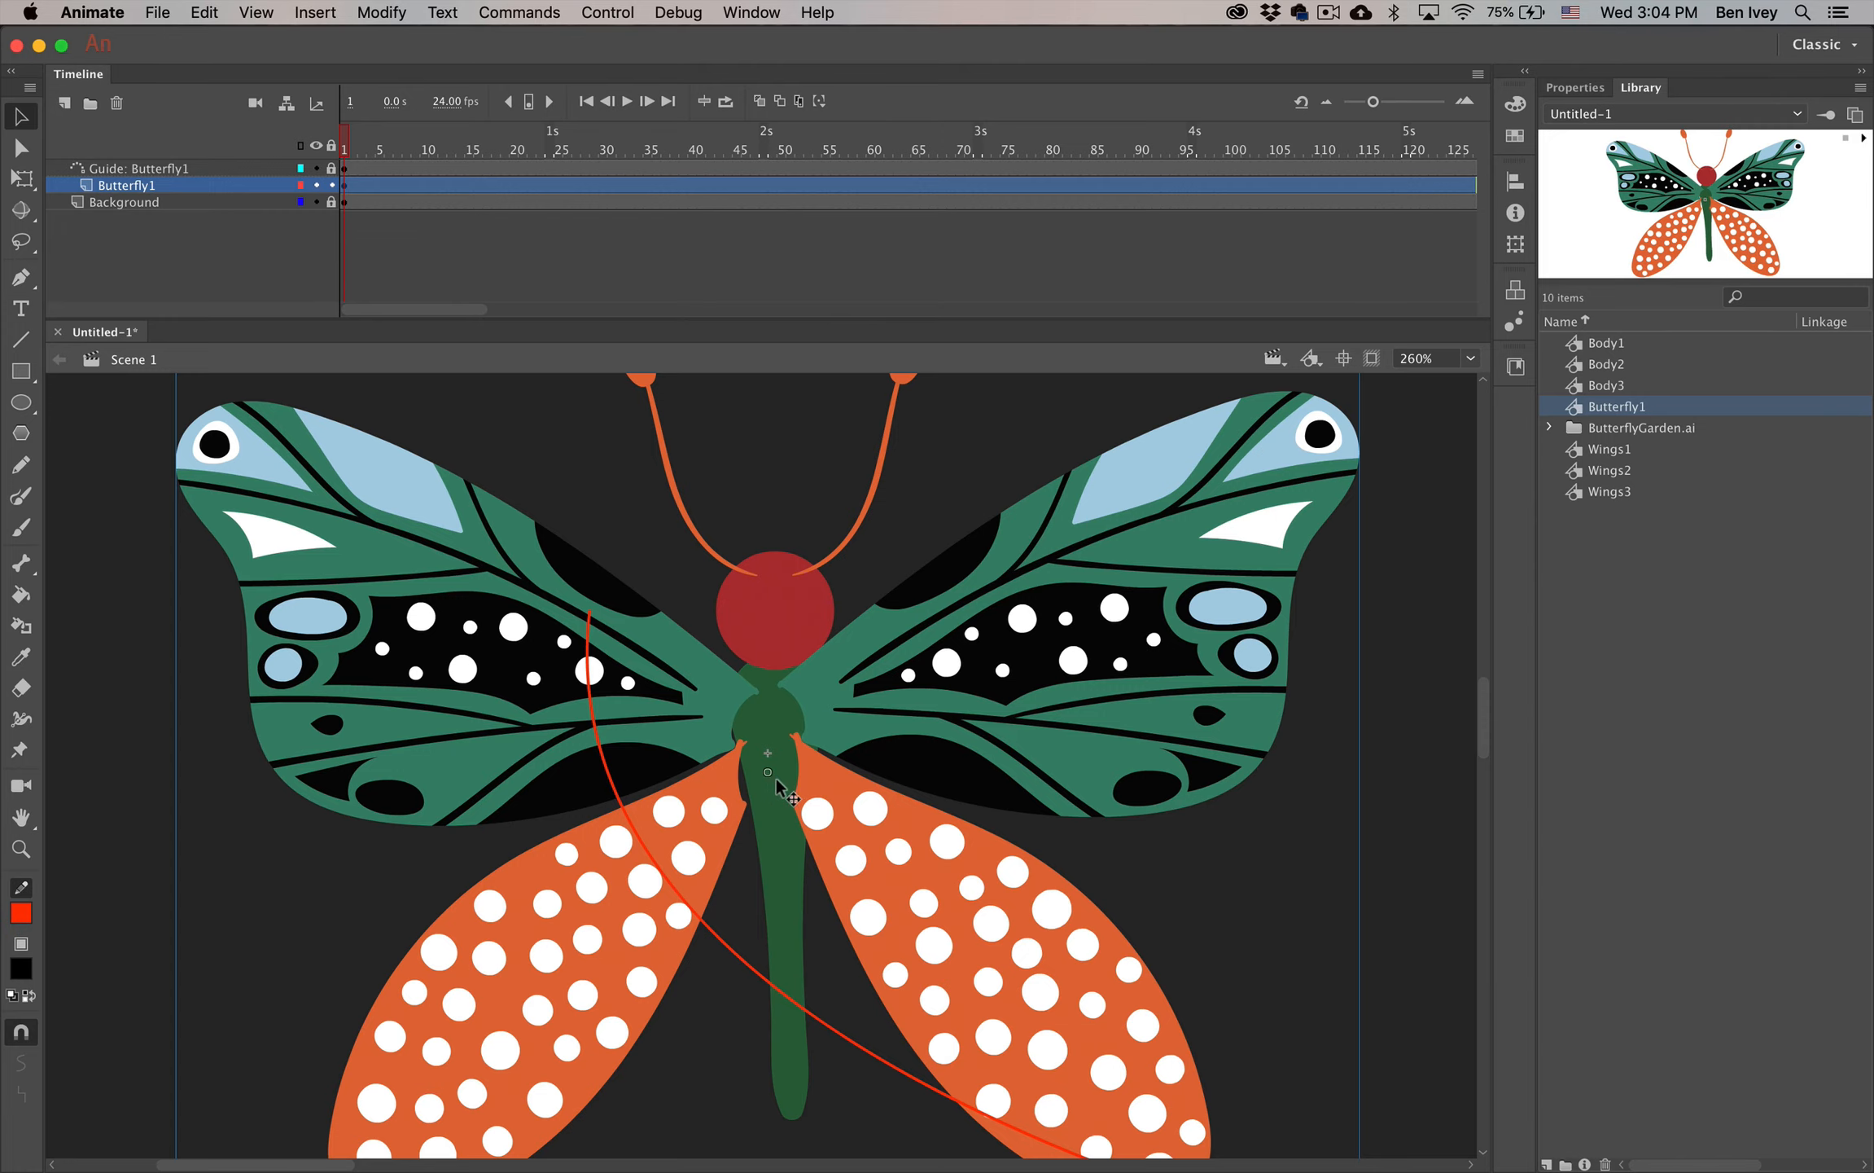
pyautogui.moveTo(776, 777); pyautogui.dragTo(590, 615)
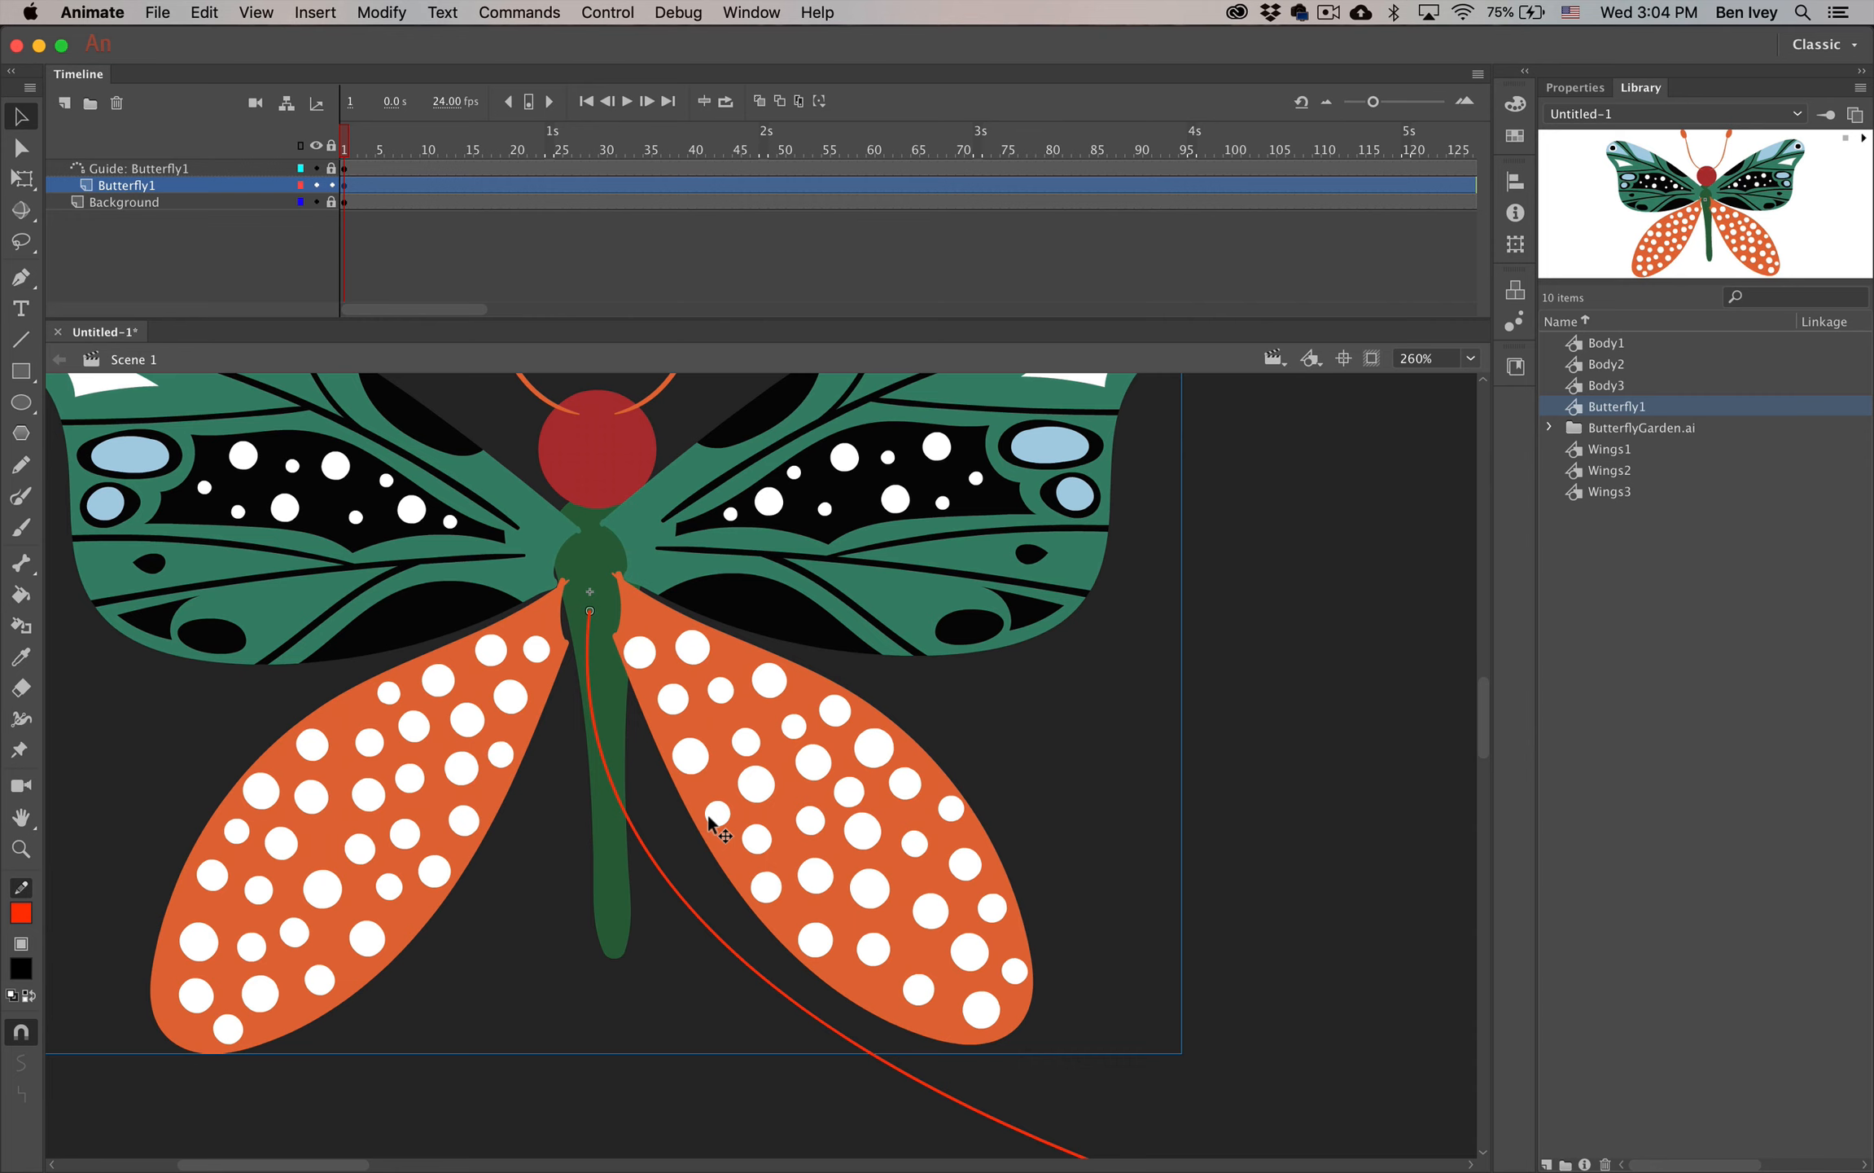
# Rotate the butterfly at frame 1 by about 180 degrees so its head points down along the path's start
pyautogui.press('super+minus')
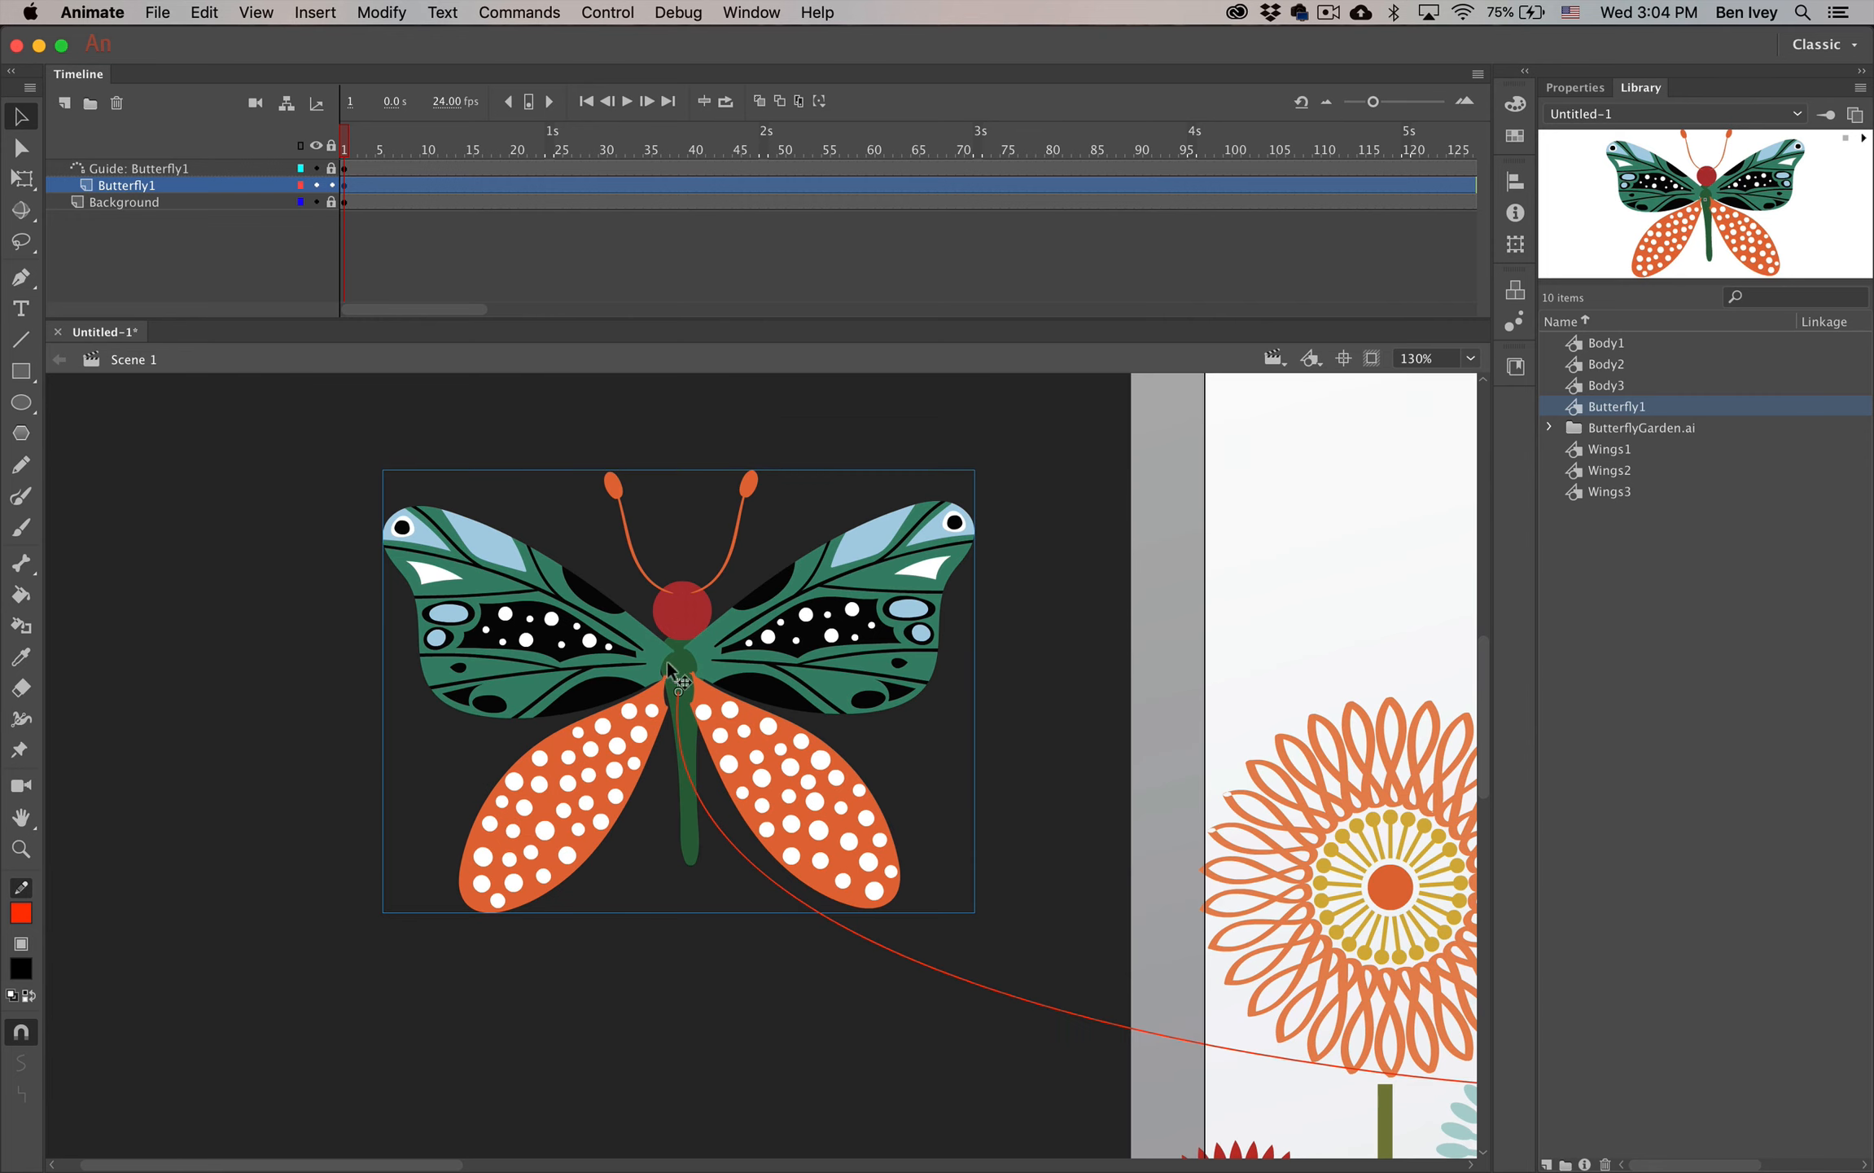
pyautogui.click(22, 181)
pyautogui.moveTo(981, 919); pyautogui.dragTo(376, 464)
pyautogui.click(21, 117)
# Insert a keyframe at frame 96 on the Butterfly1 layer and snap the butterfly's centre to the path's end point
pyautogui.press('super+minus')
pyautogui.click(1194, 186)
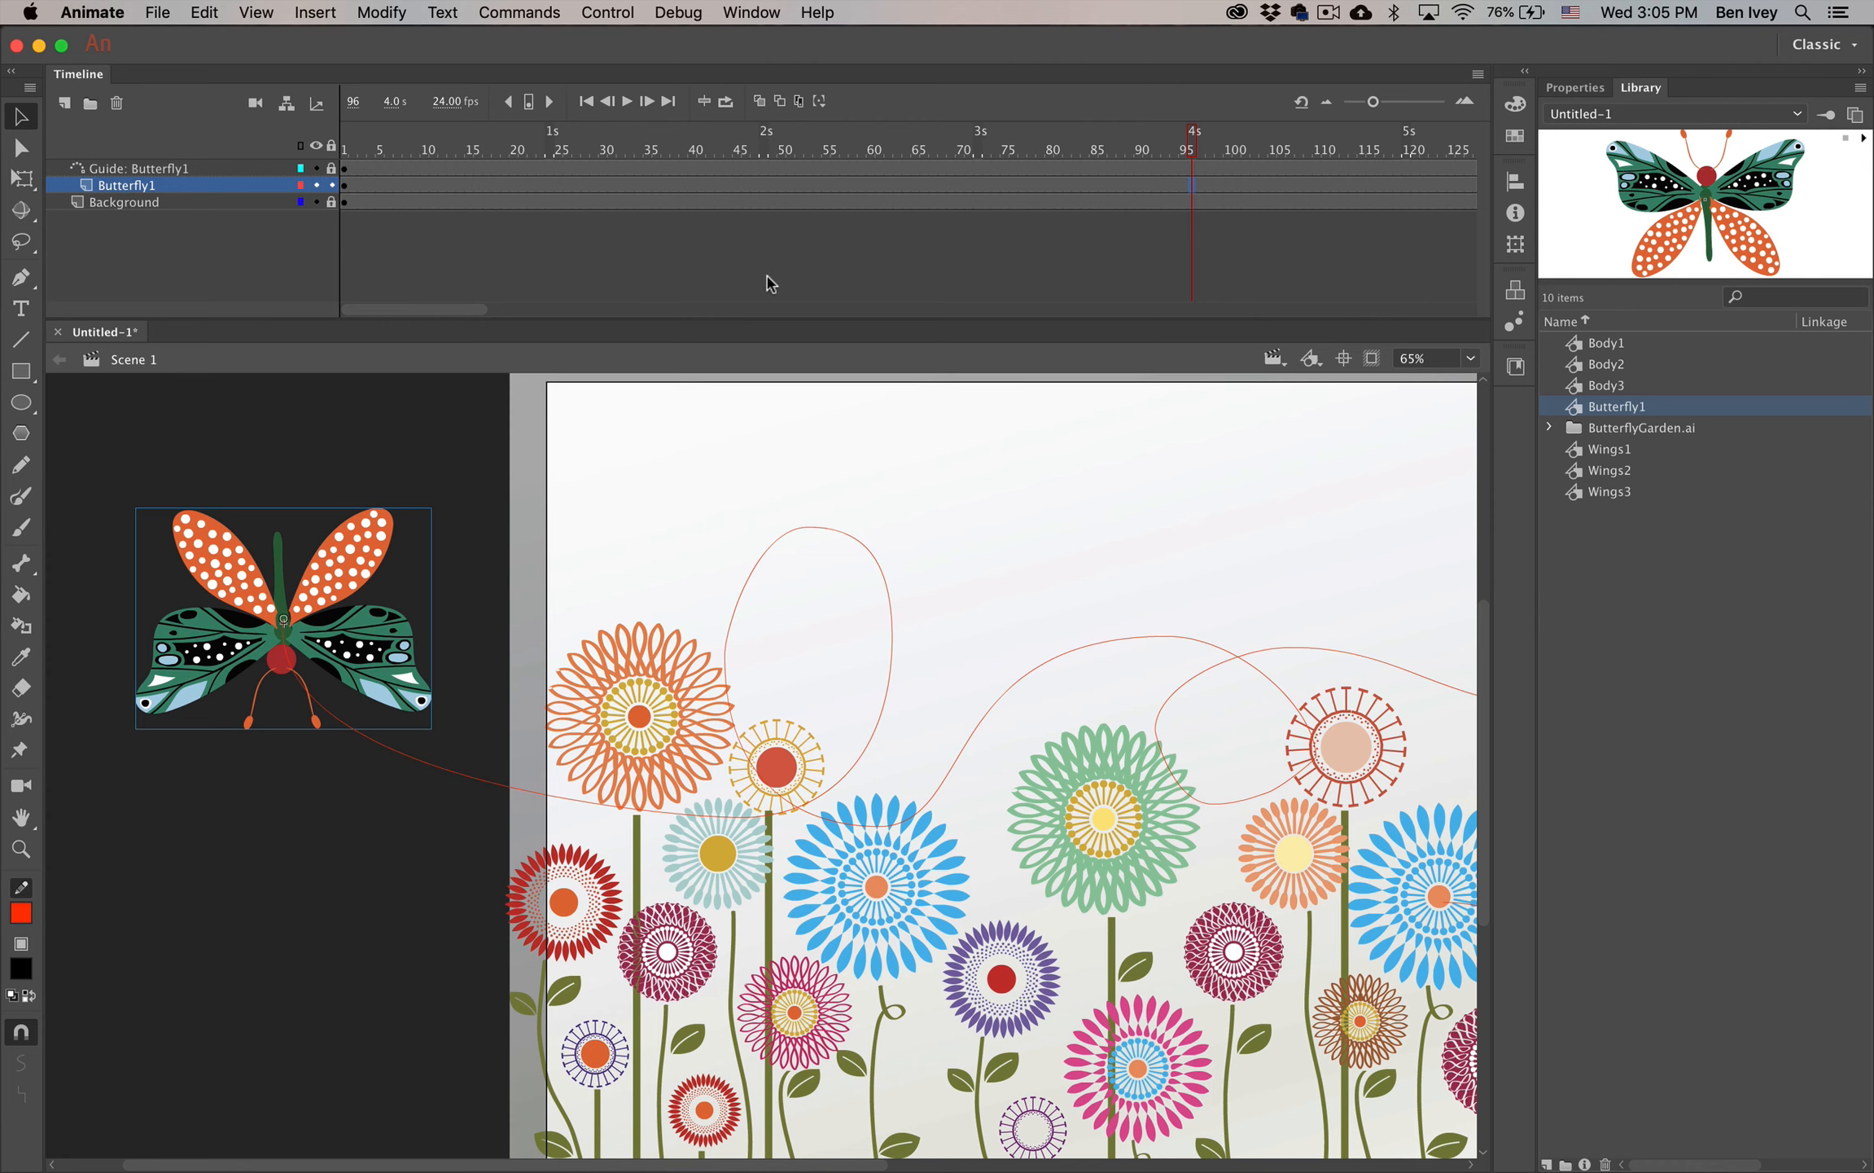
pyautogui.press('F6')
pyautogui.moveTo(358, 548); pyautogui.dragTo(914, 729)
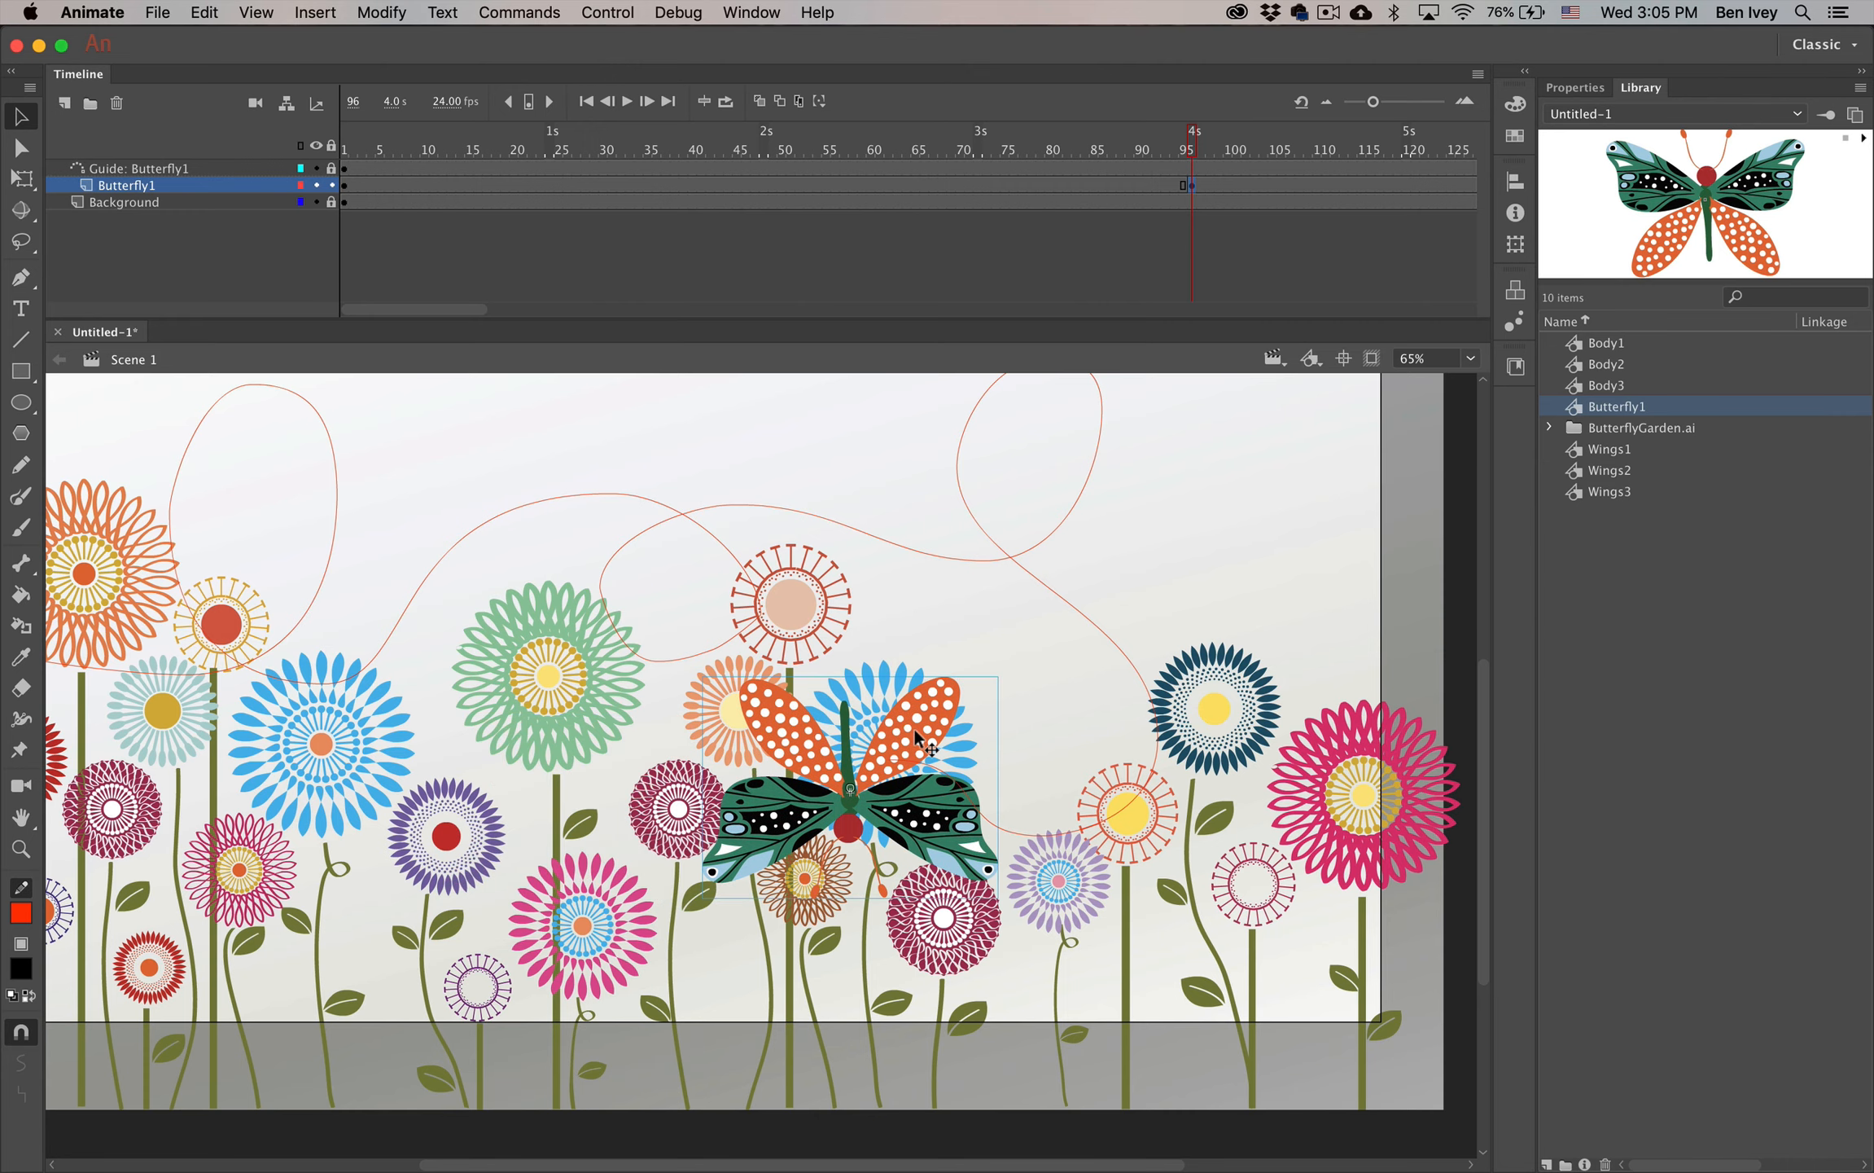
pyautogui.press('super+equal')
pyautogui.press('super+equal')
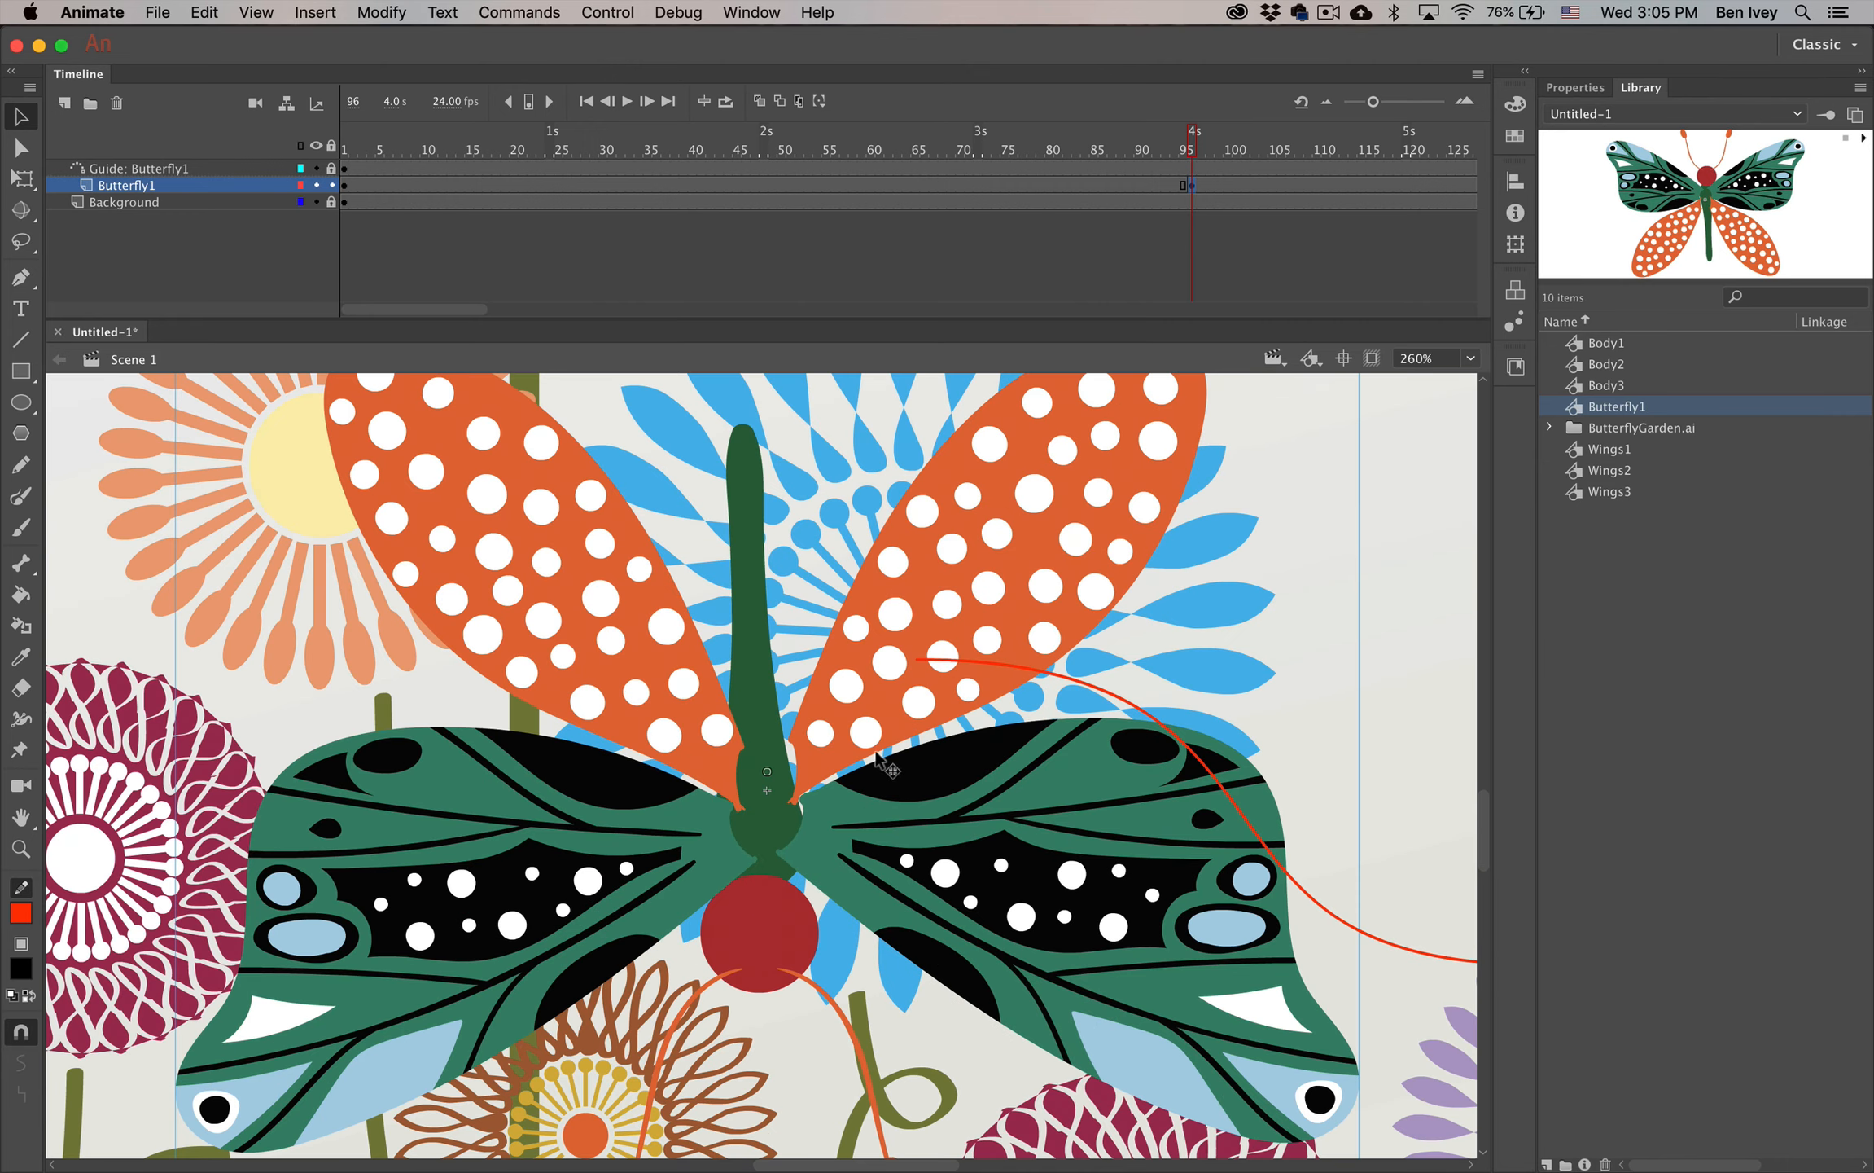
pyautogui.moveTo(767, 777); pyautogui.dragTo(917, 664)
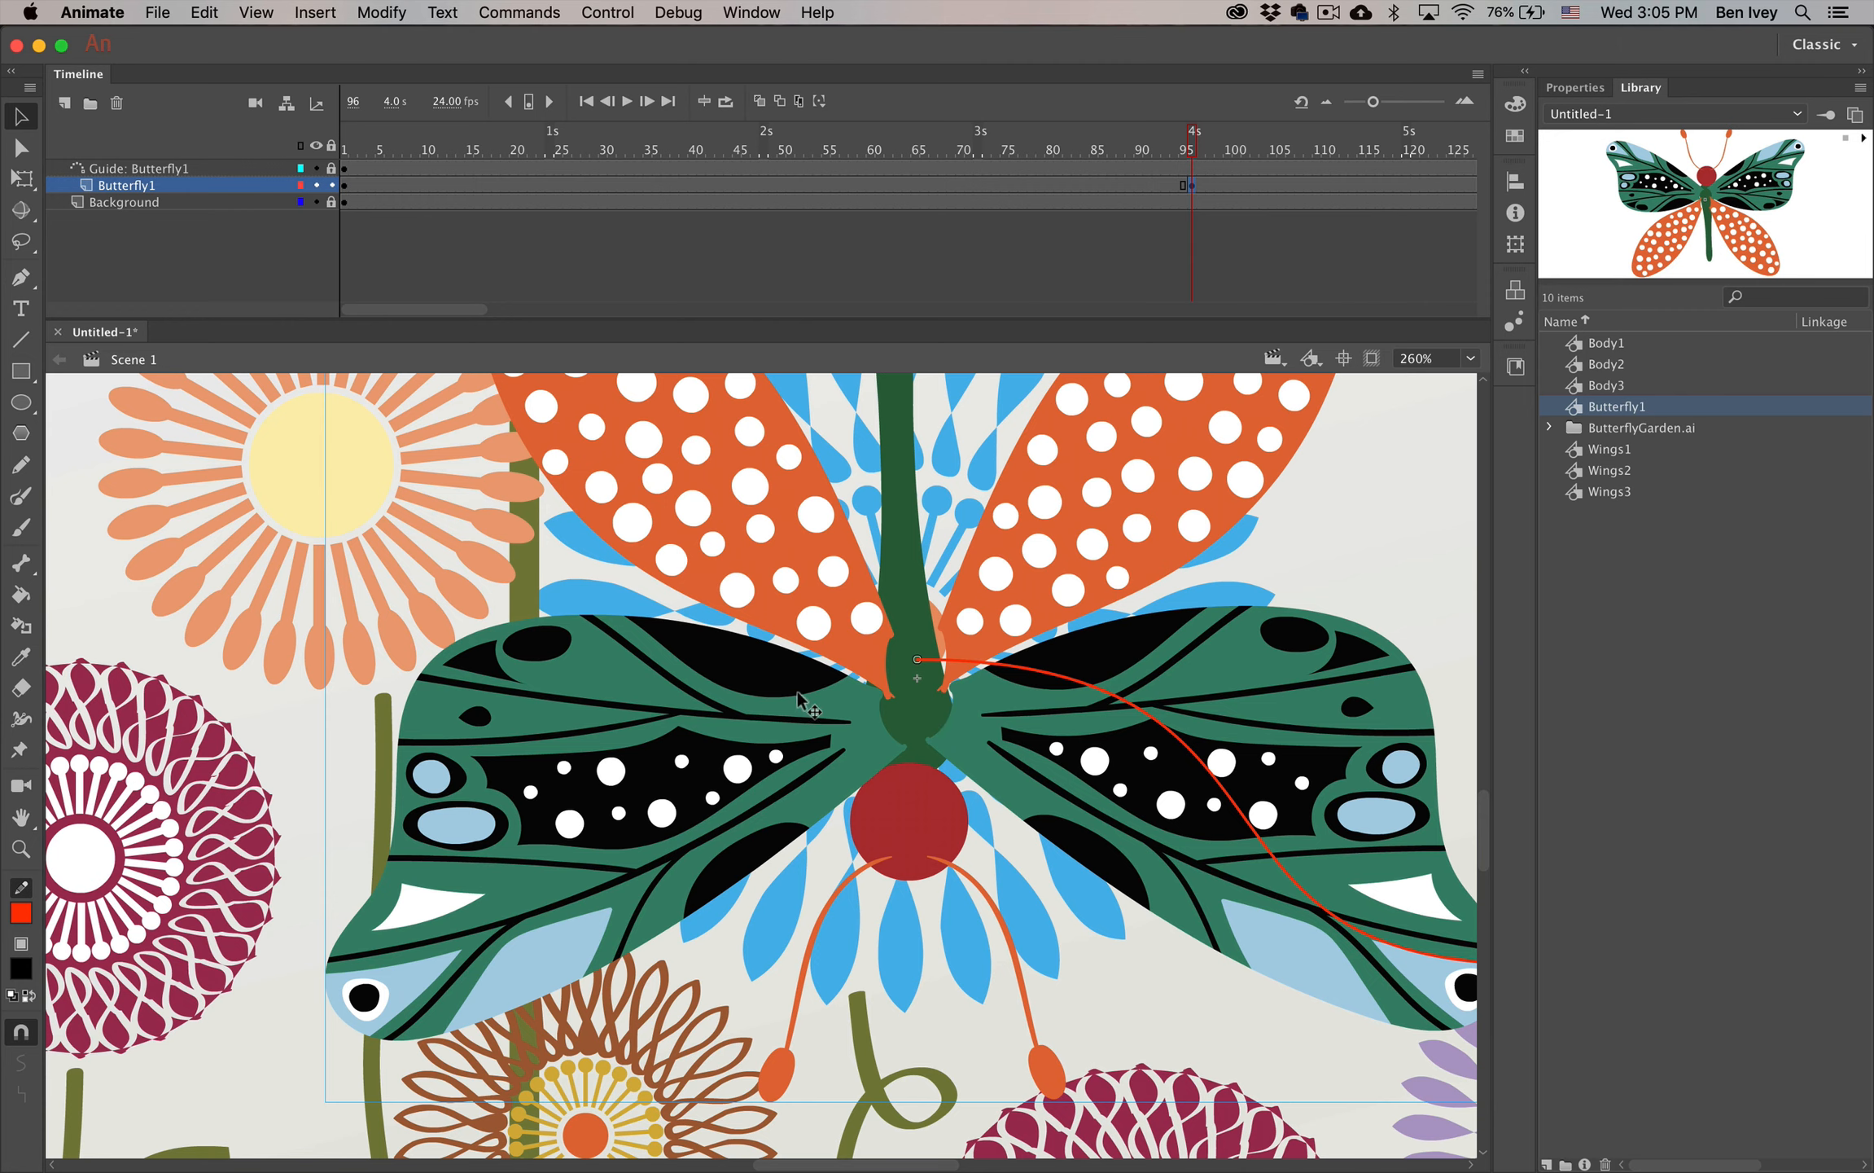
# Rotate the butterfly at frame 96 about 90 degrees clockwise so its head faces left, and deselect it
pyautogui.press('super+minus')
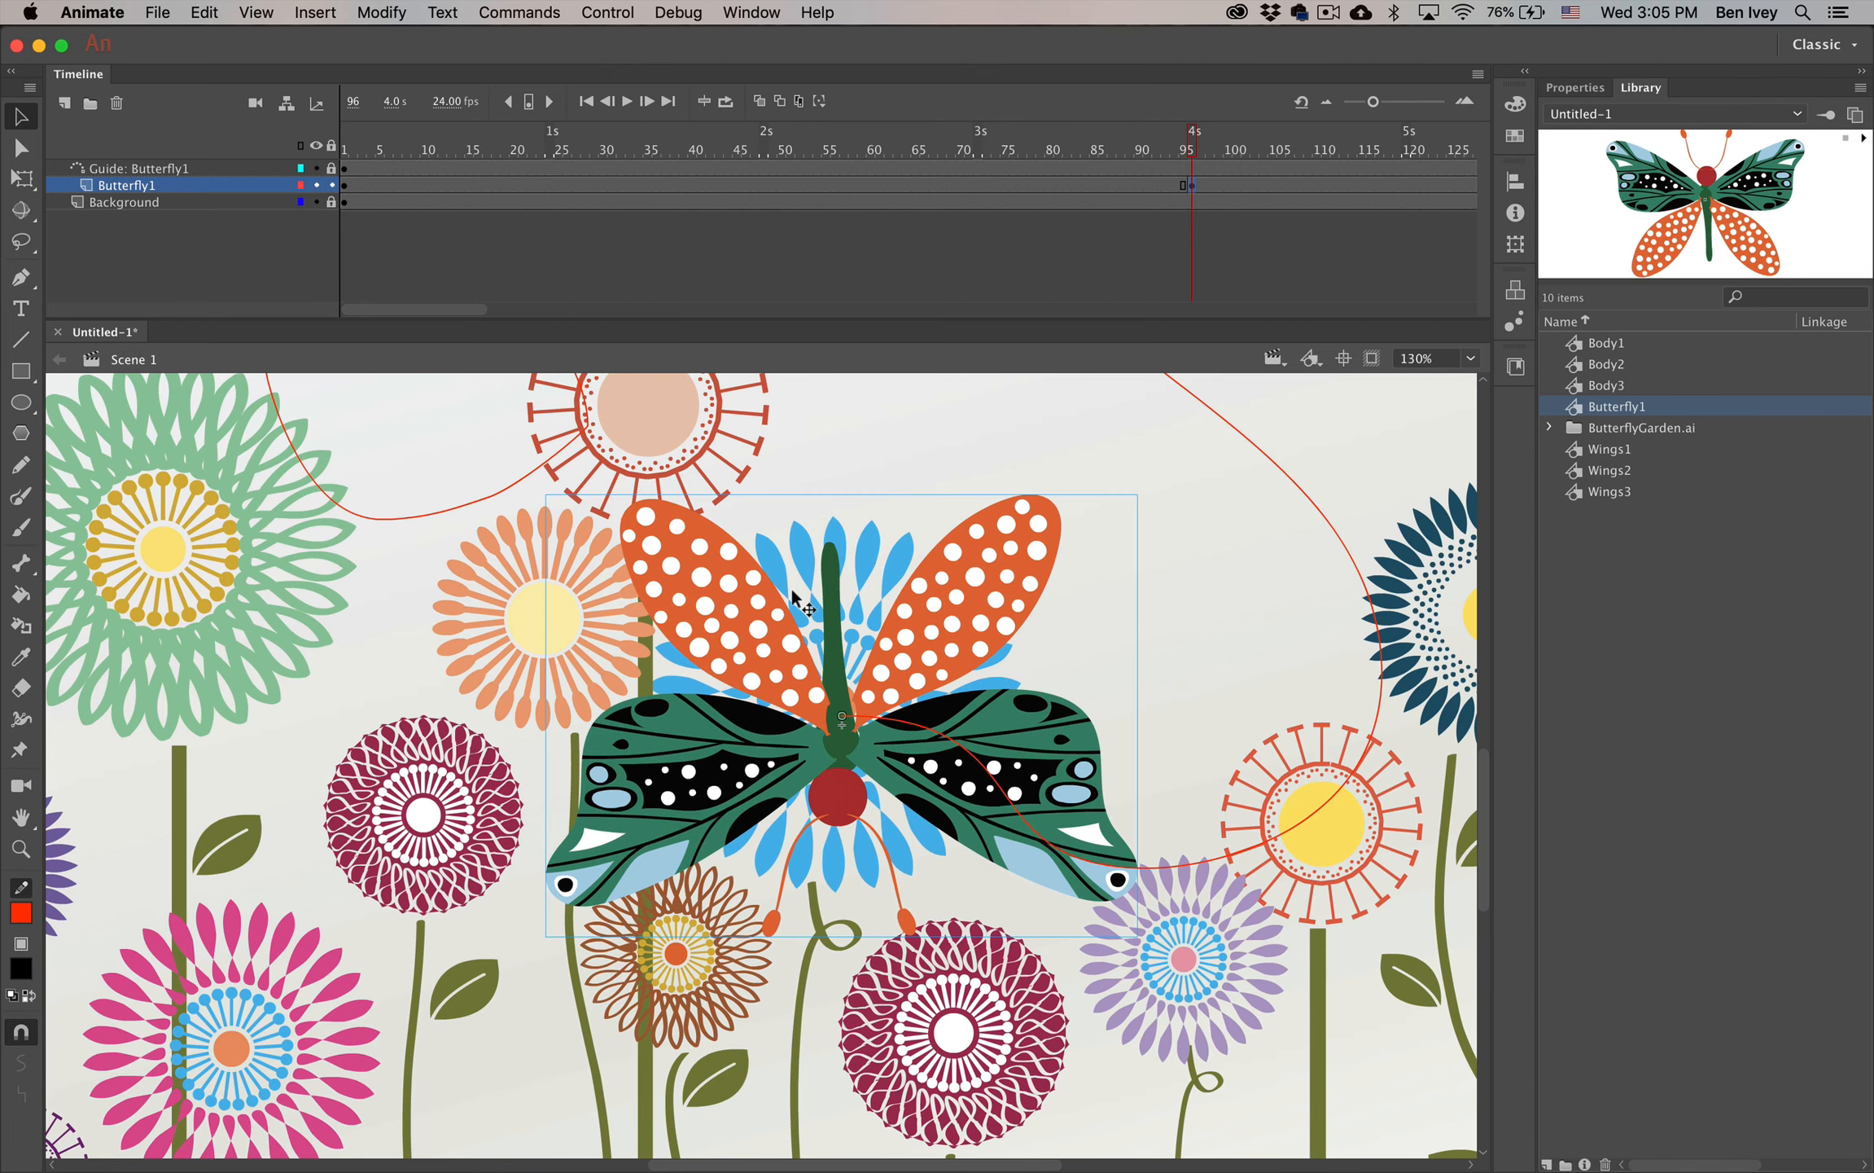
pyautogui.press('q')
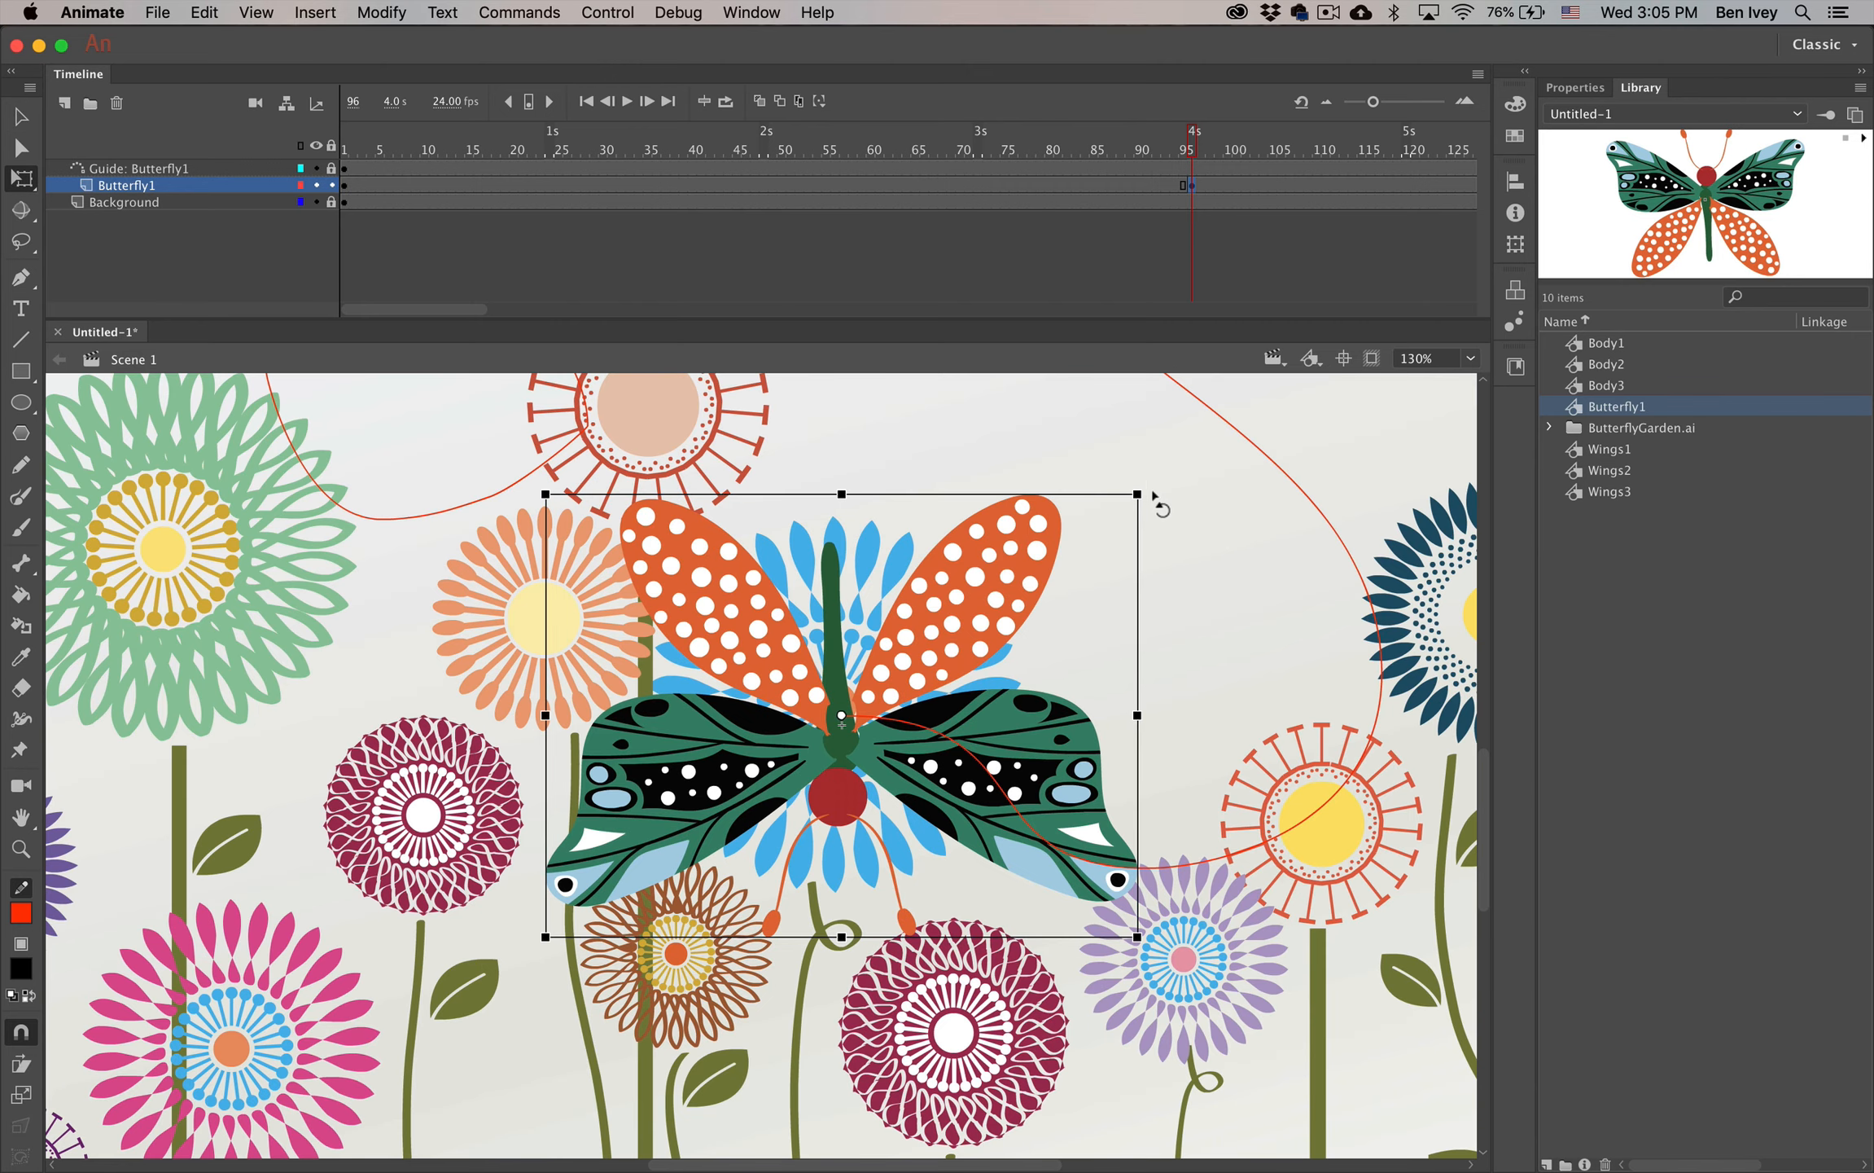
pyautogui.moveTo(1156, 501); pyautogui.dragTo(1204, 827)
pyautogui.moveTo(1198, 814); pyautogui.dragTo(971, 1061)
pyautogui.press('super+minus')
pyautogui.moveTo(215, 473); pyautogui.dragTo(383, 633)
pyautogui.press('v')
pyautogui.click(379, 625)
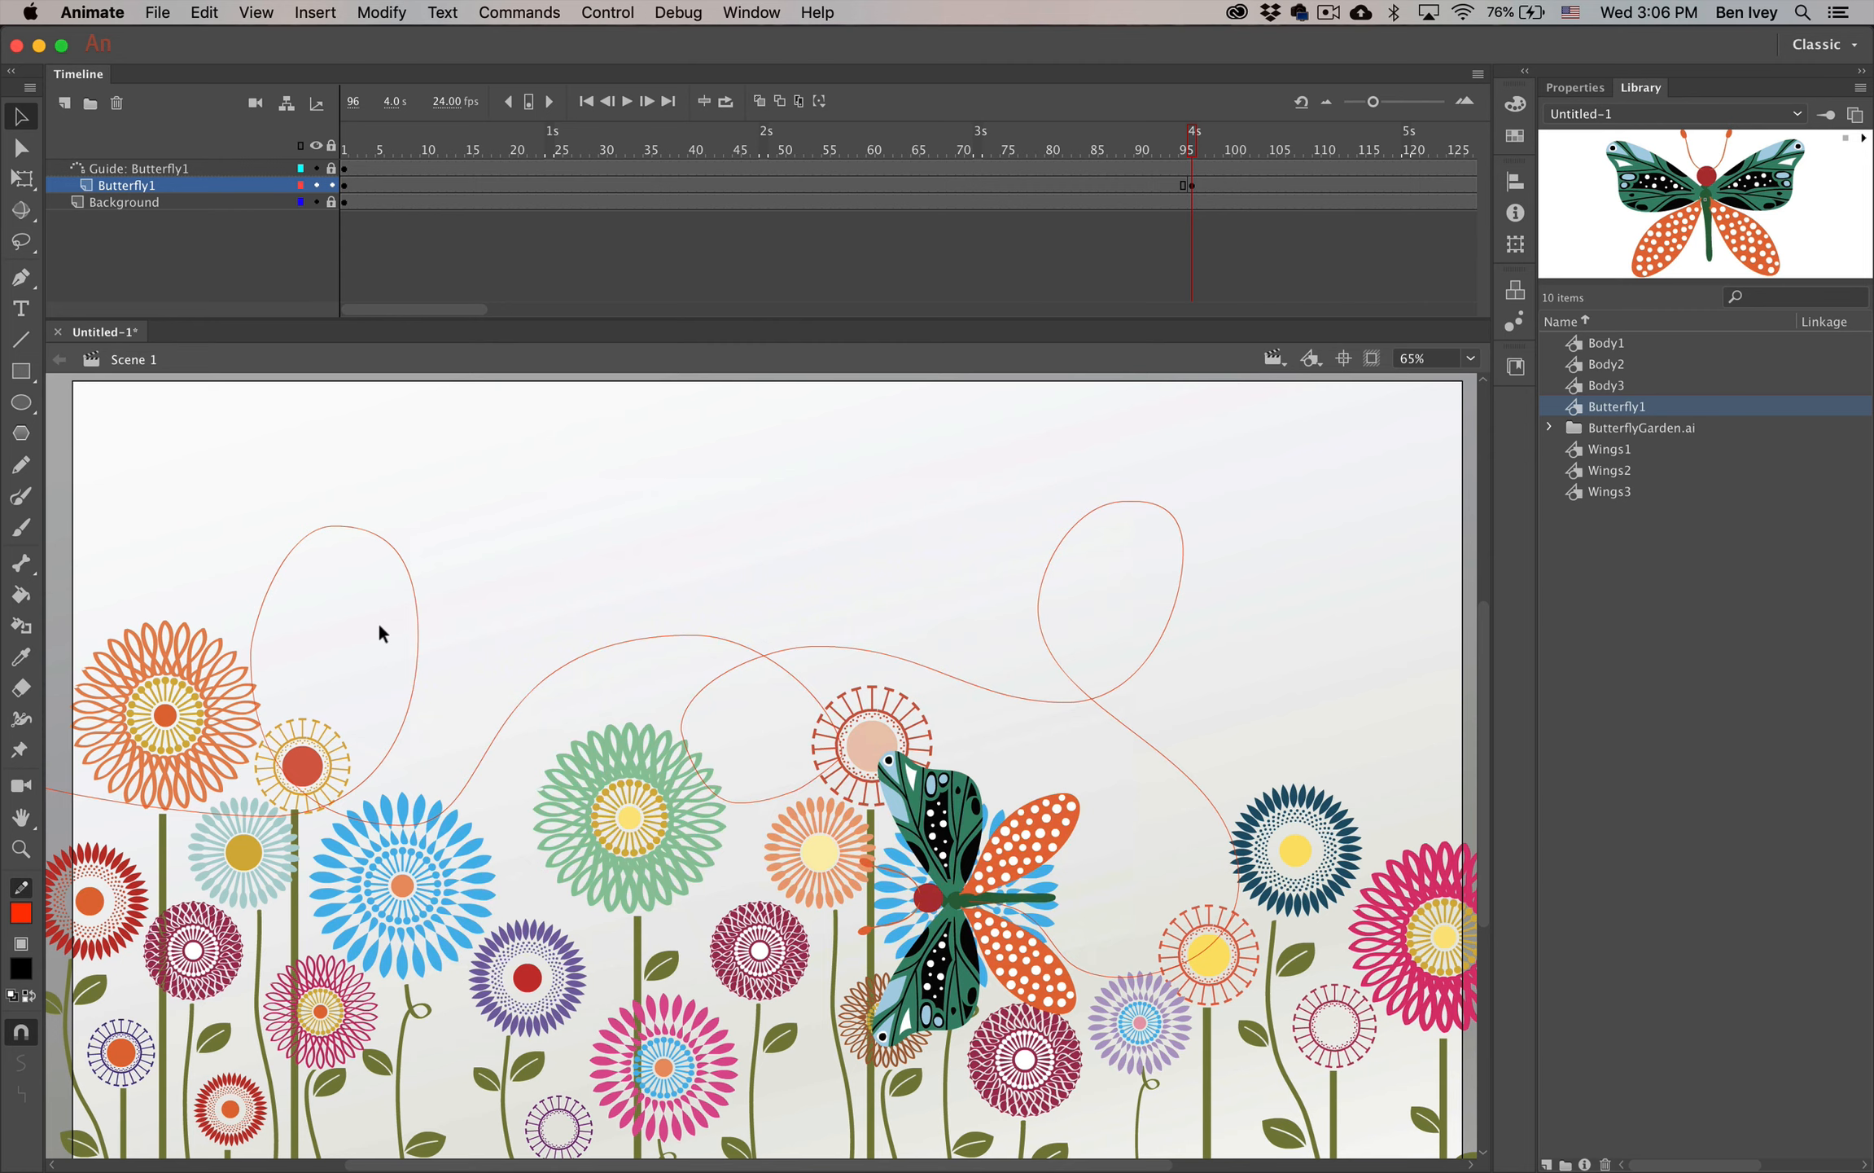
# Create a classic tween between frames 1 and 96 on the Butterfly1 layer and scrub through it to check the motion
pyautogui.press('super+minus')
pyautogui.hscroll(-2, 489, 643)
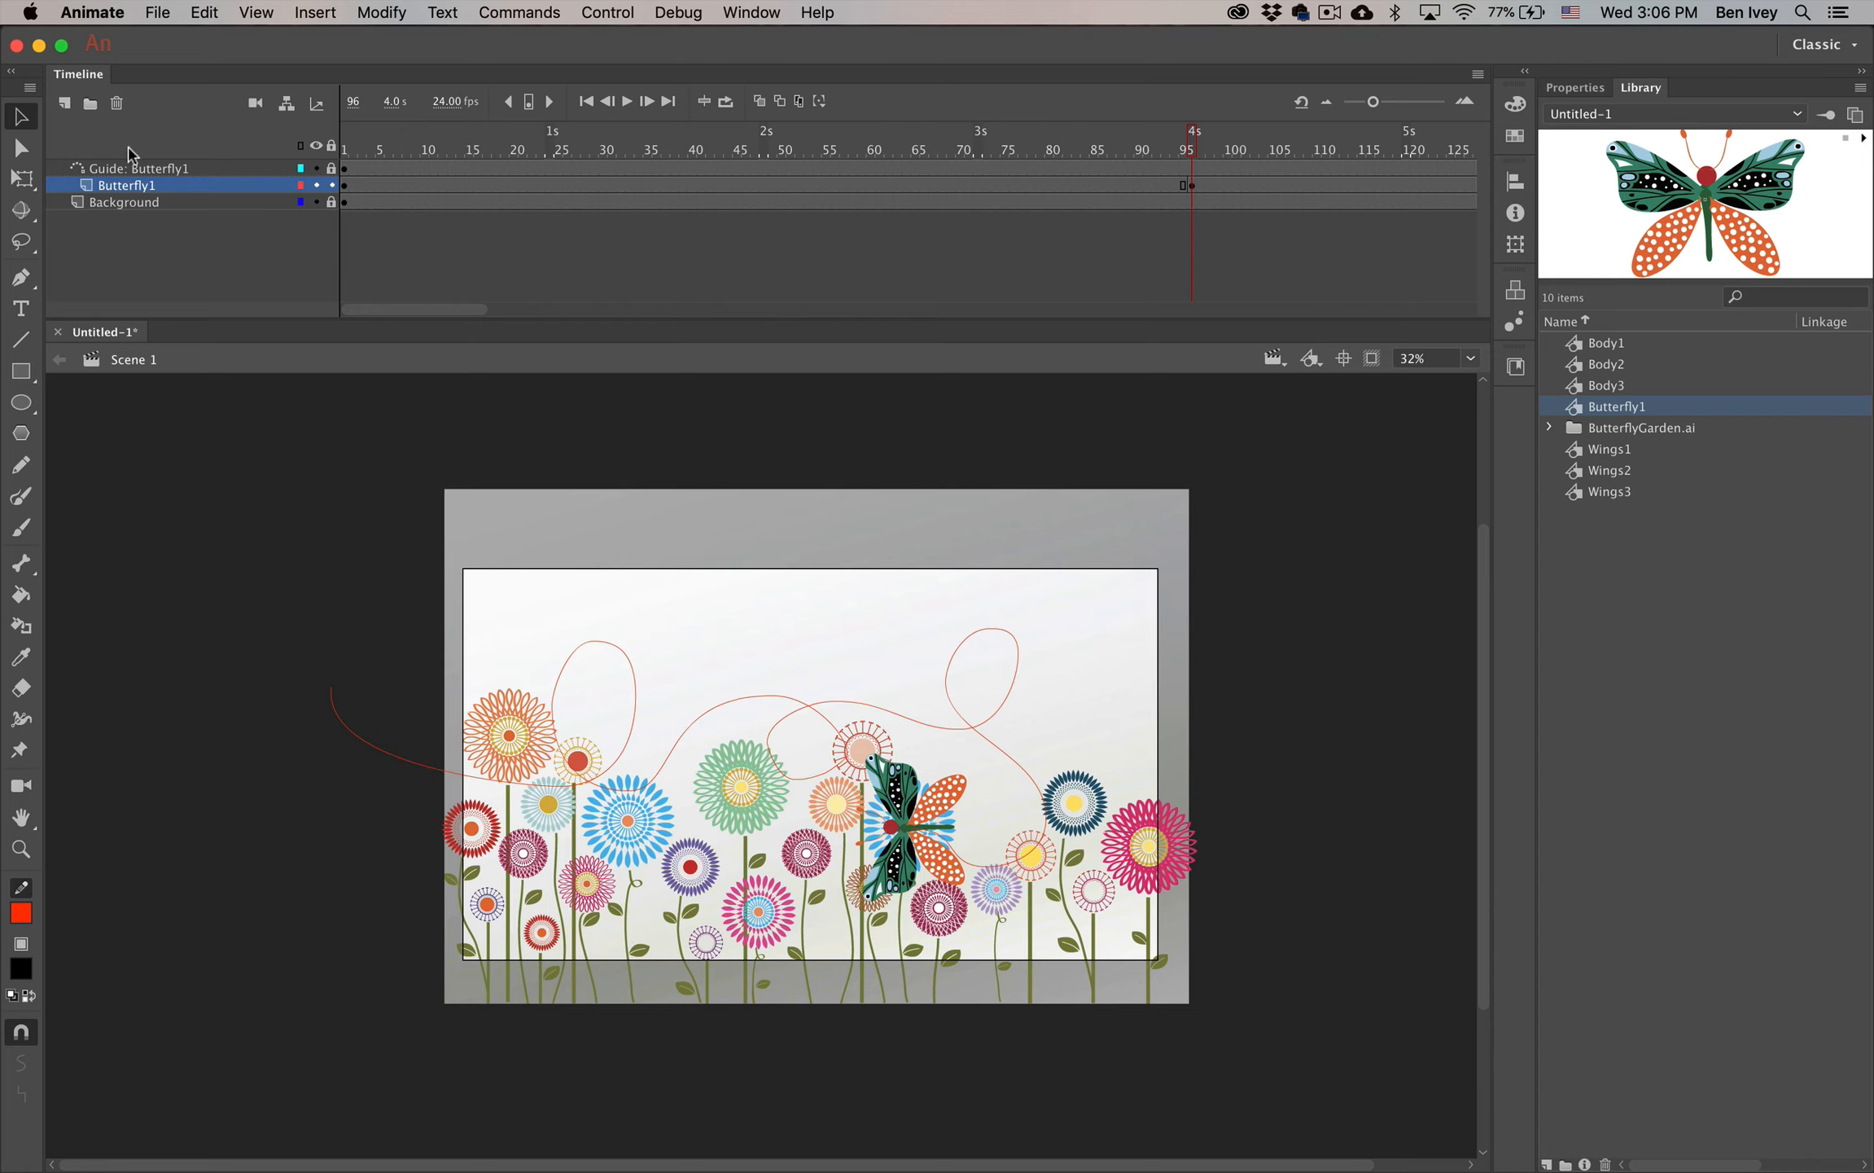
pyautogui.click(346, 186)
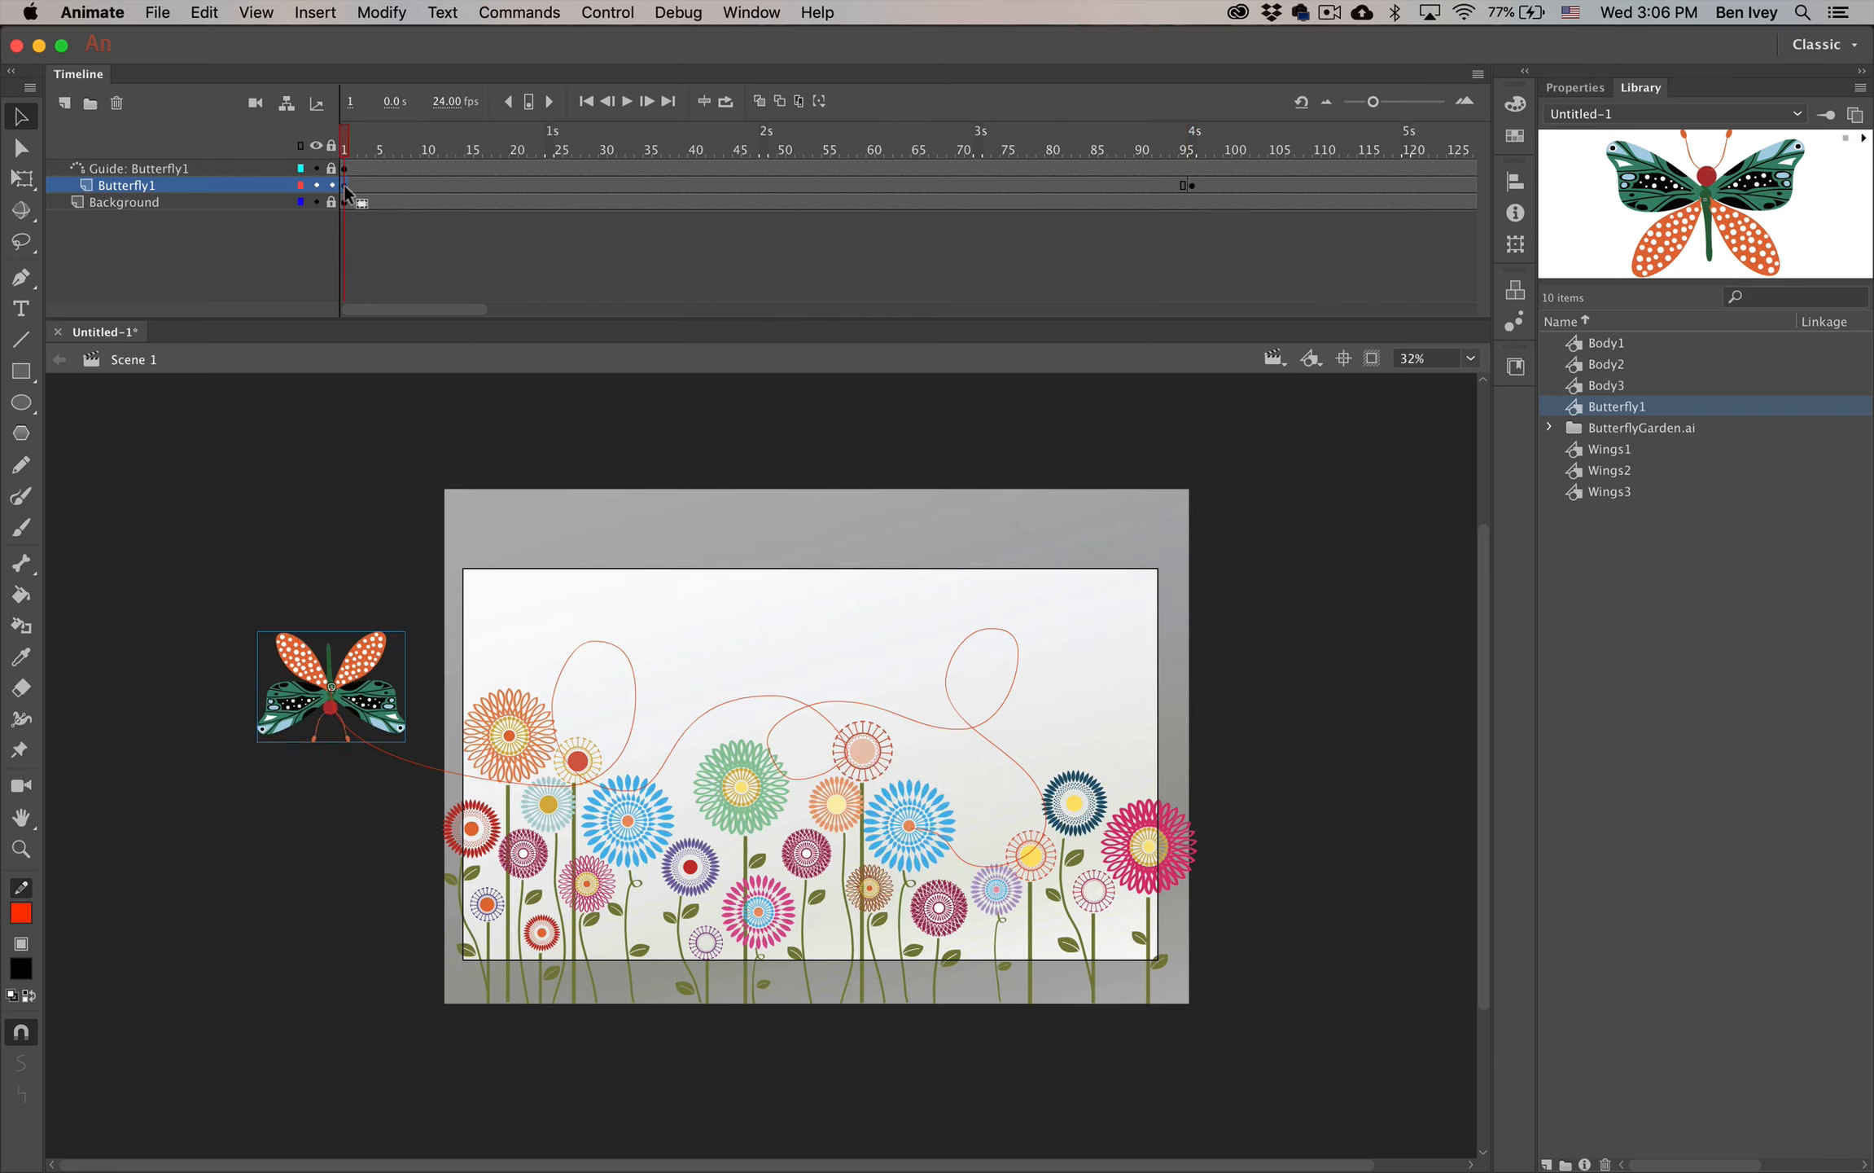
pyautogui.rightClick(360, 186)
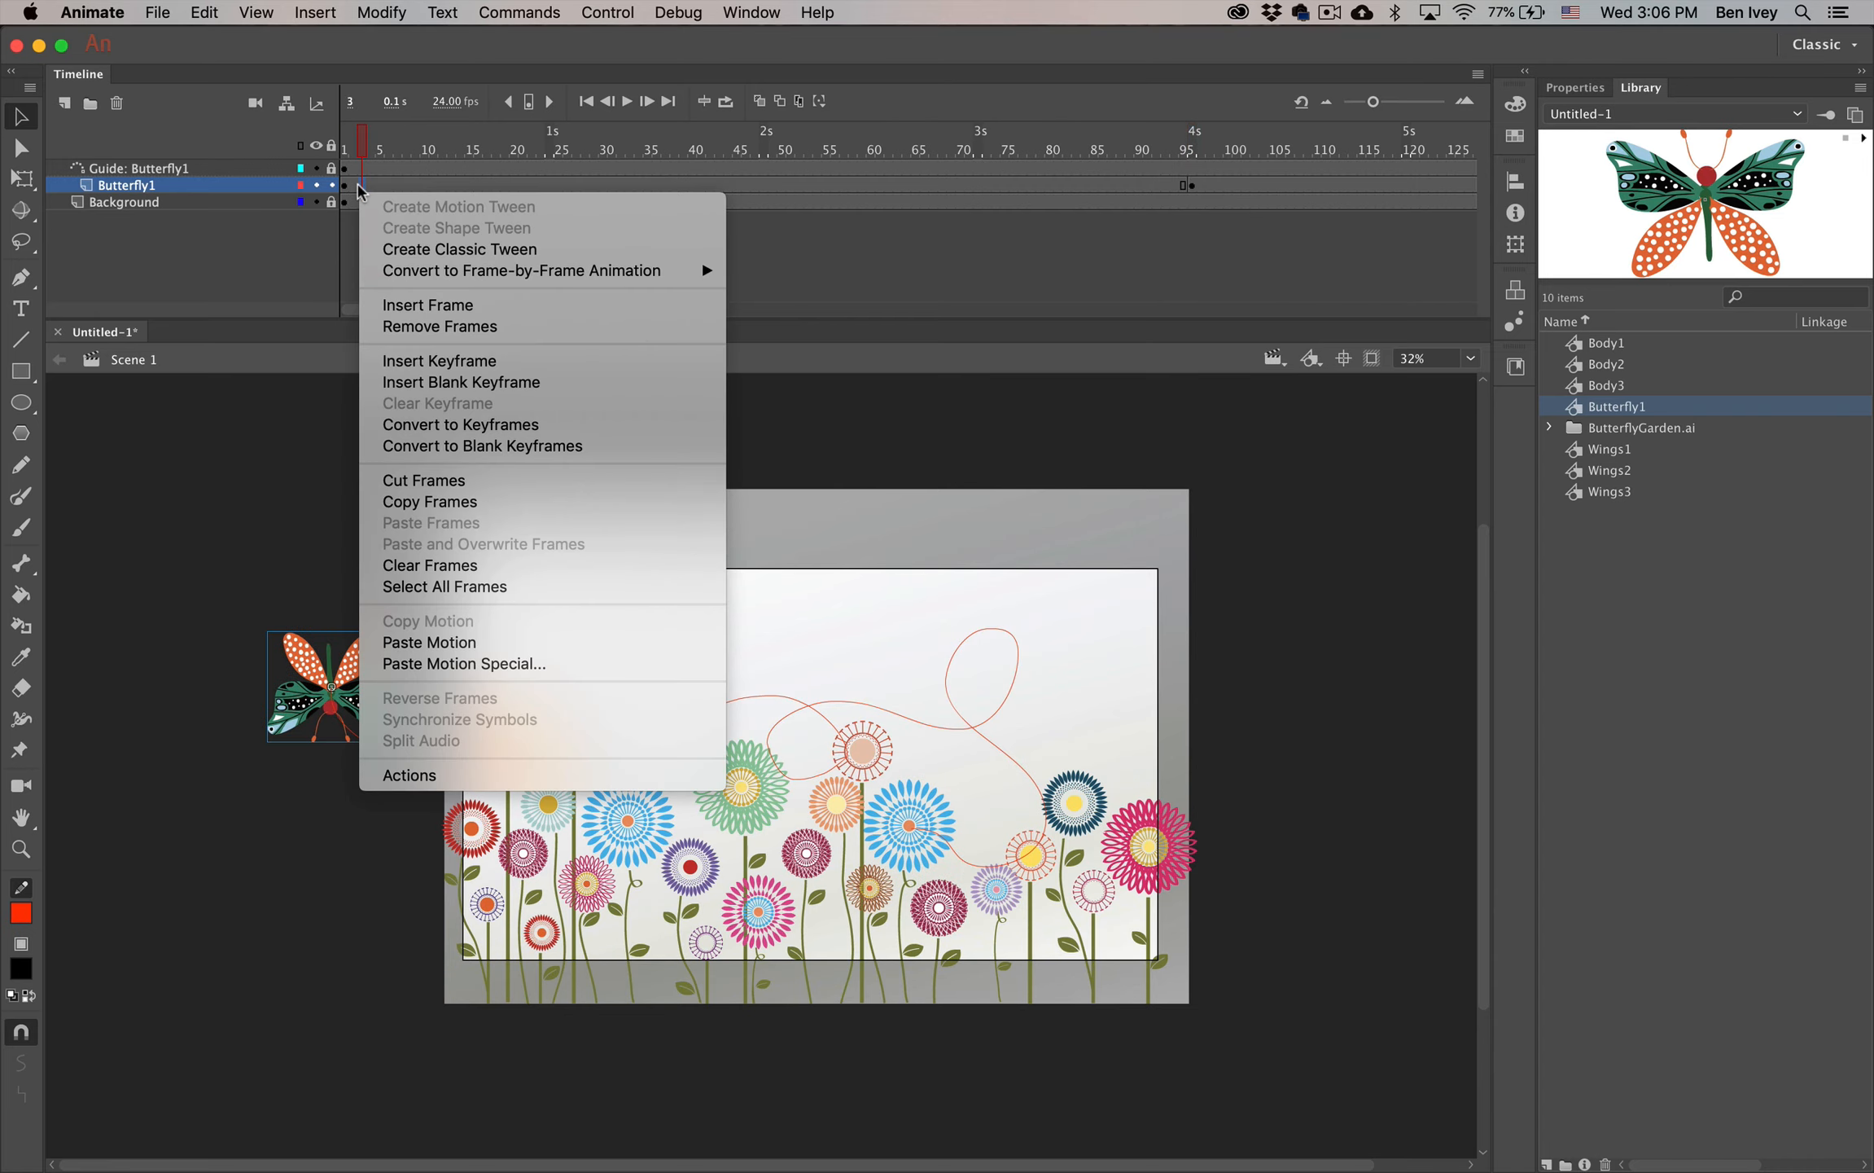
pyautogui.click(437, 249)
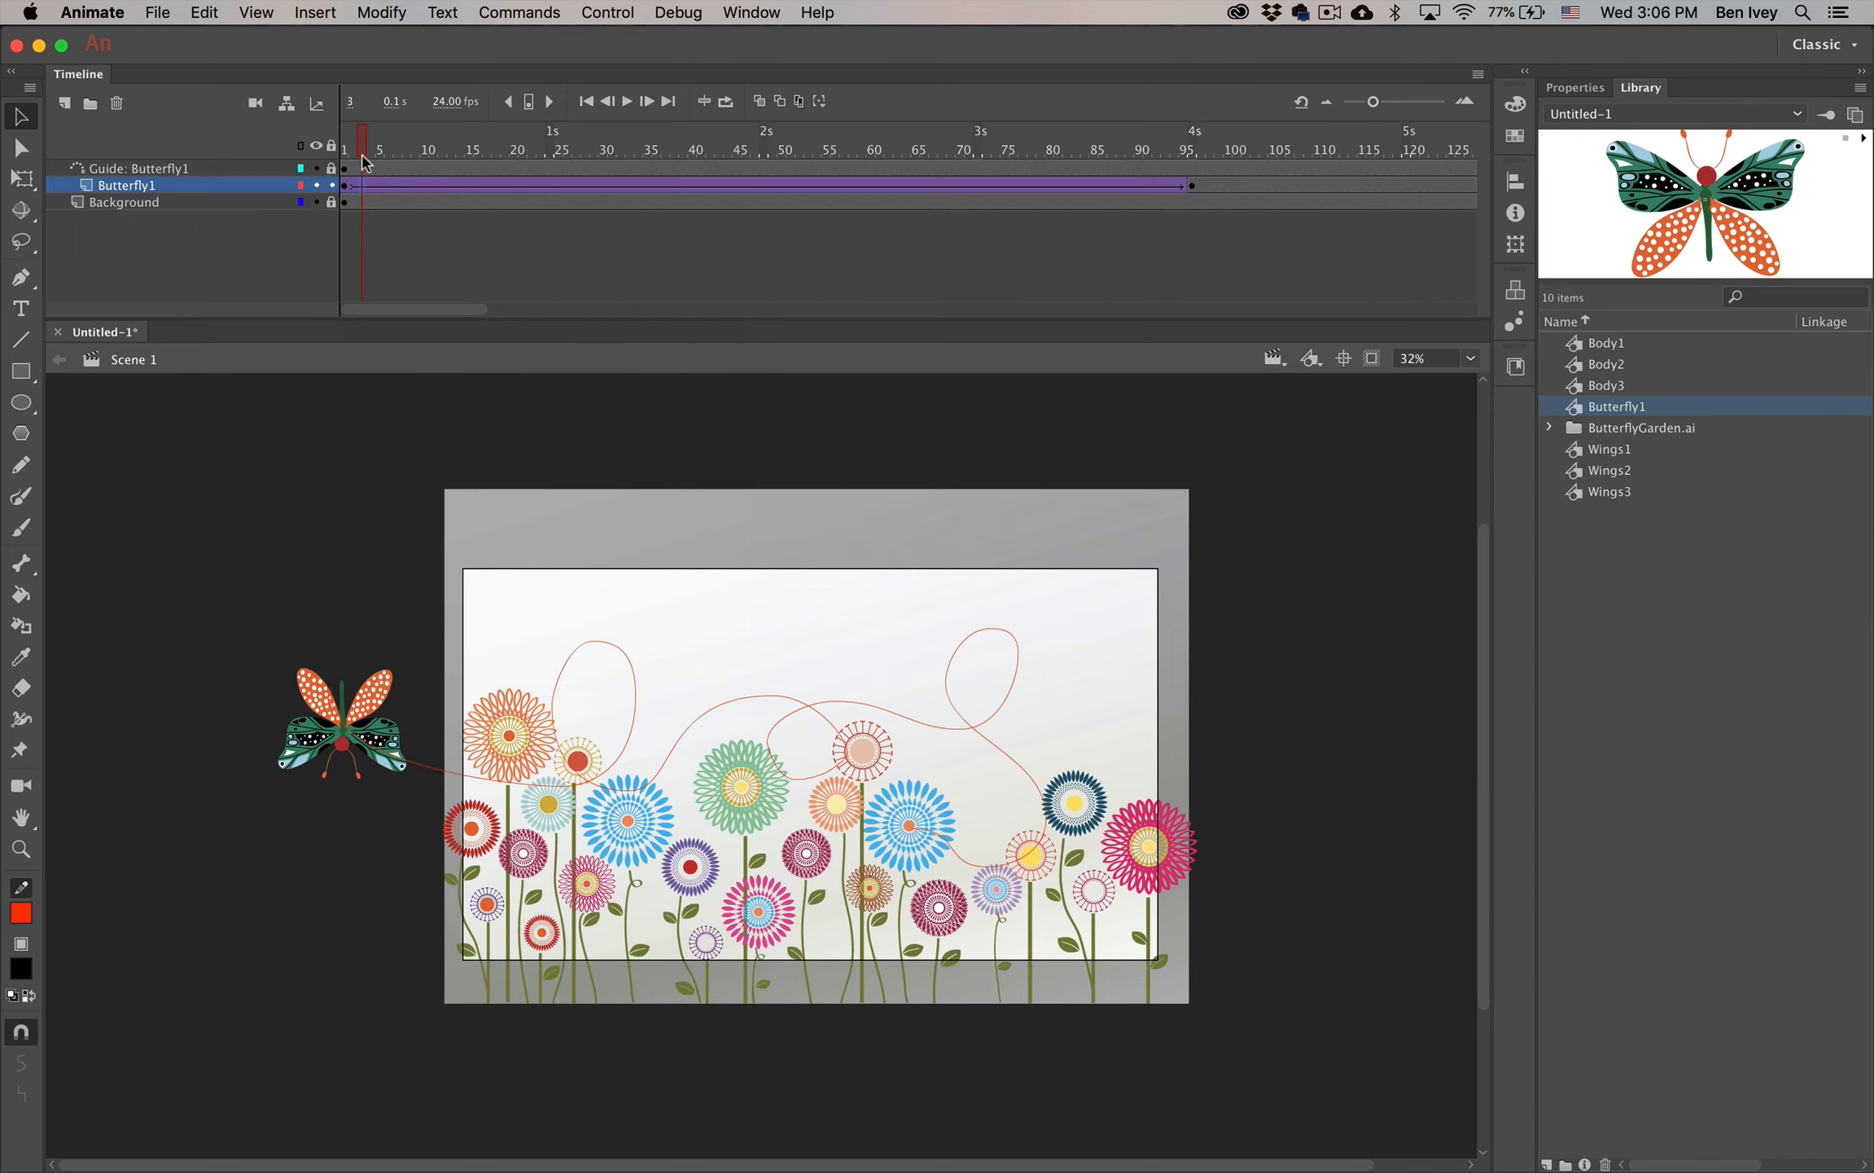
pyautogui.moveTo(345, 150); pyautogui.dragTo(720, 268)
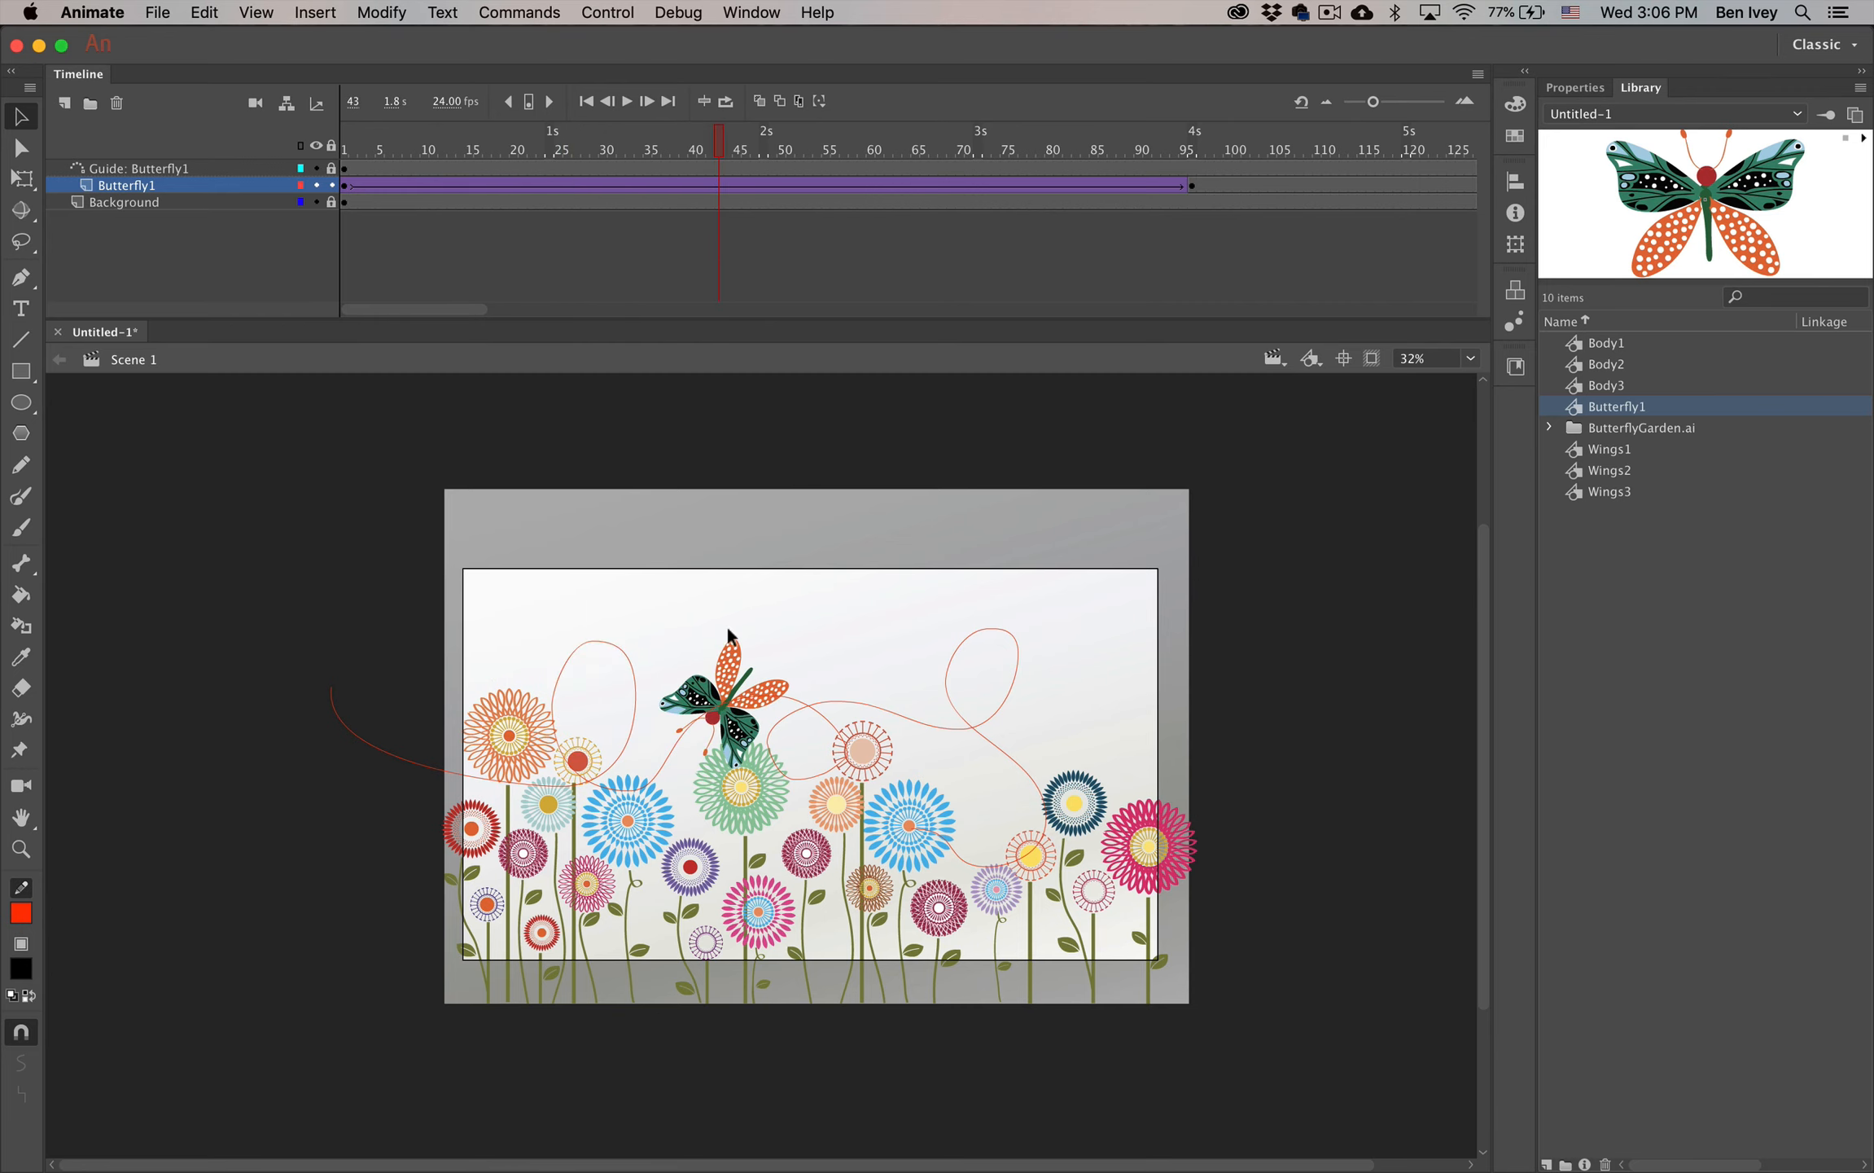
pyautogui.click(344, 186)
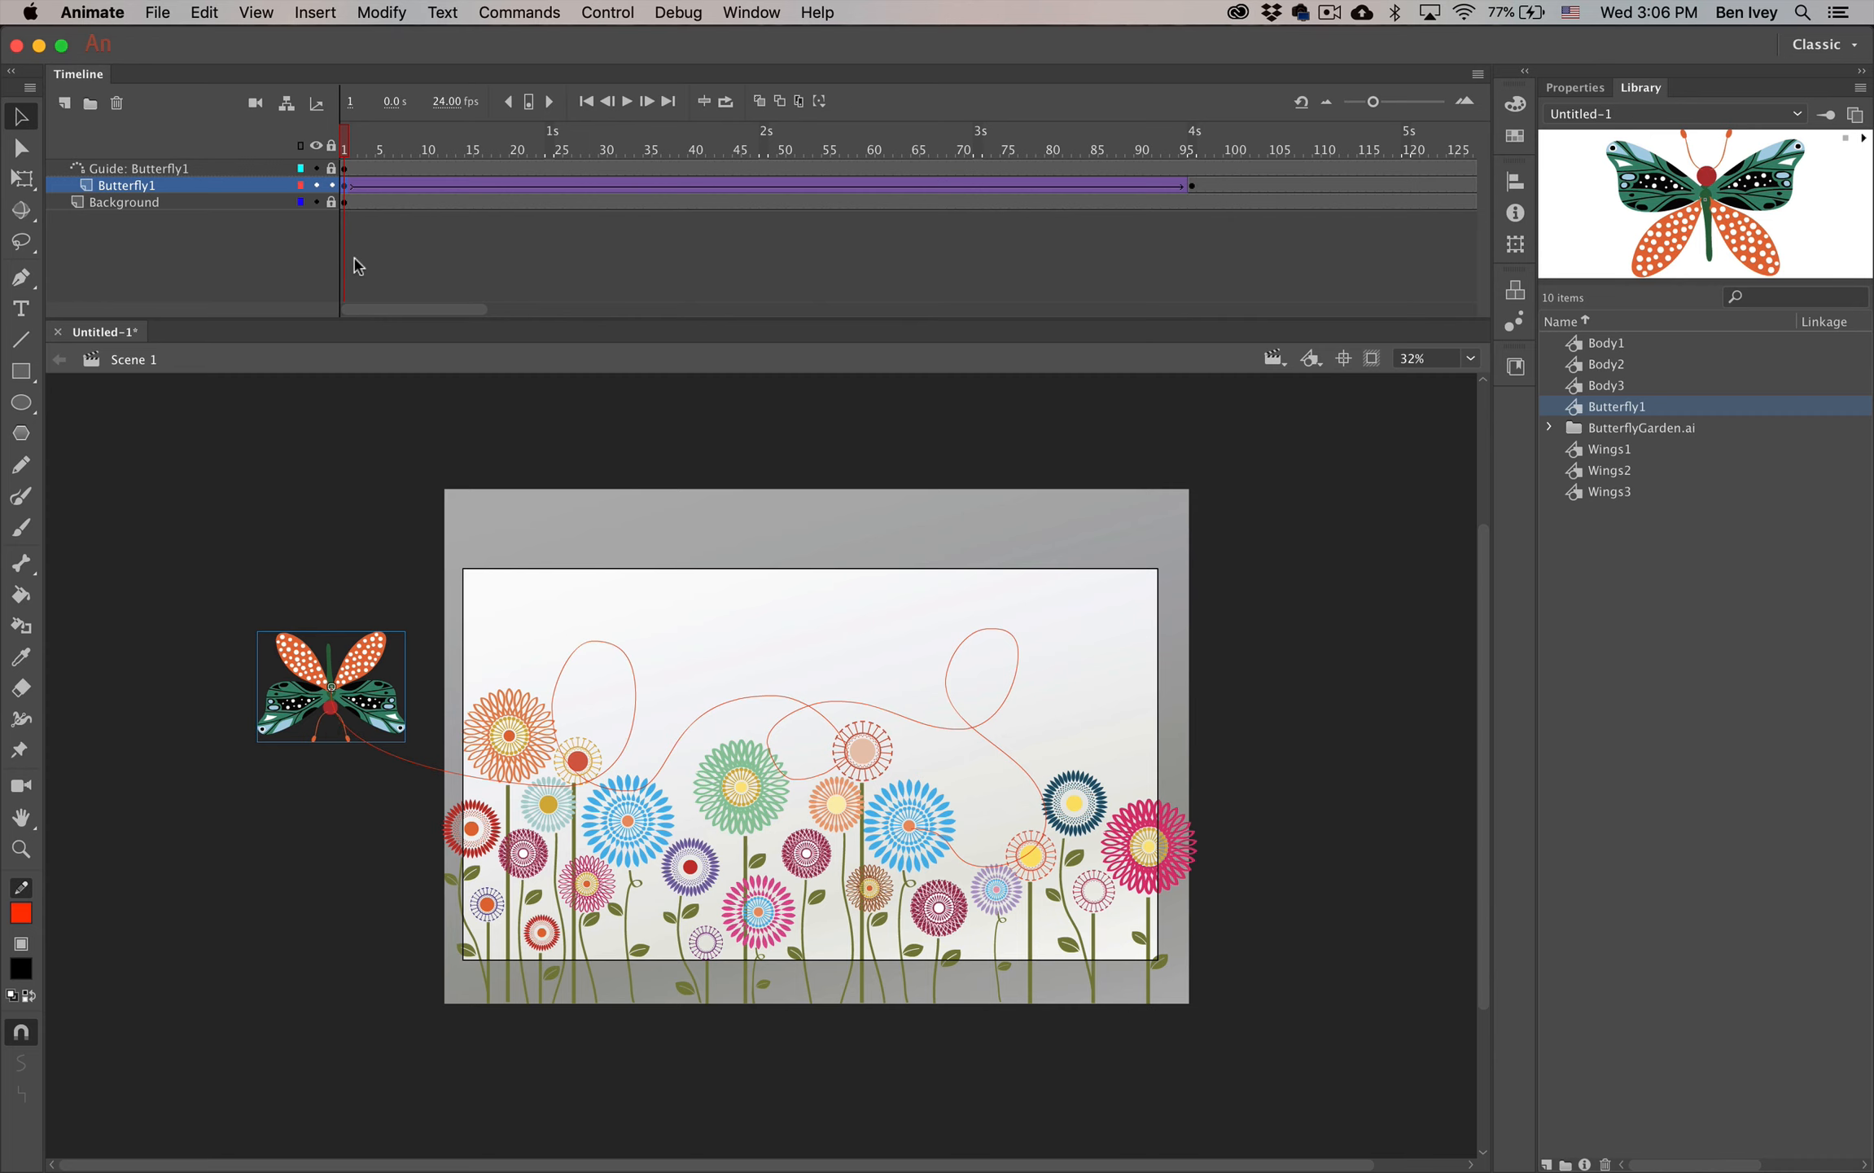
pyautogui.press('super+equal')
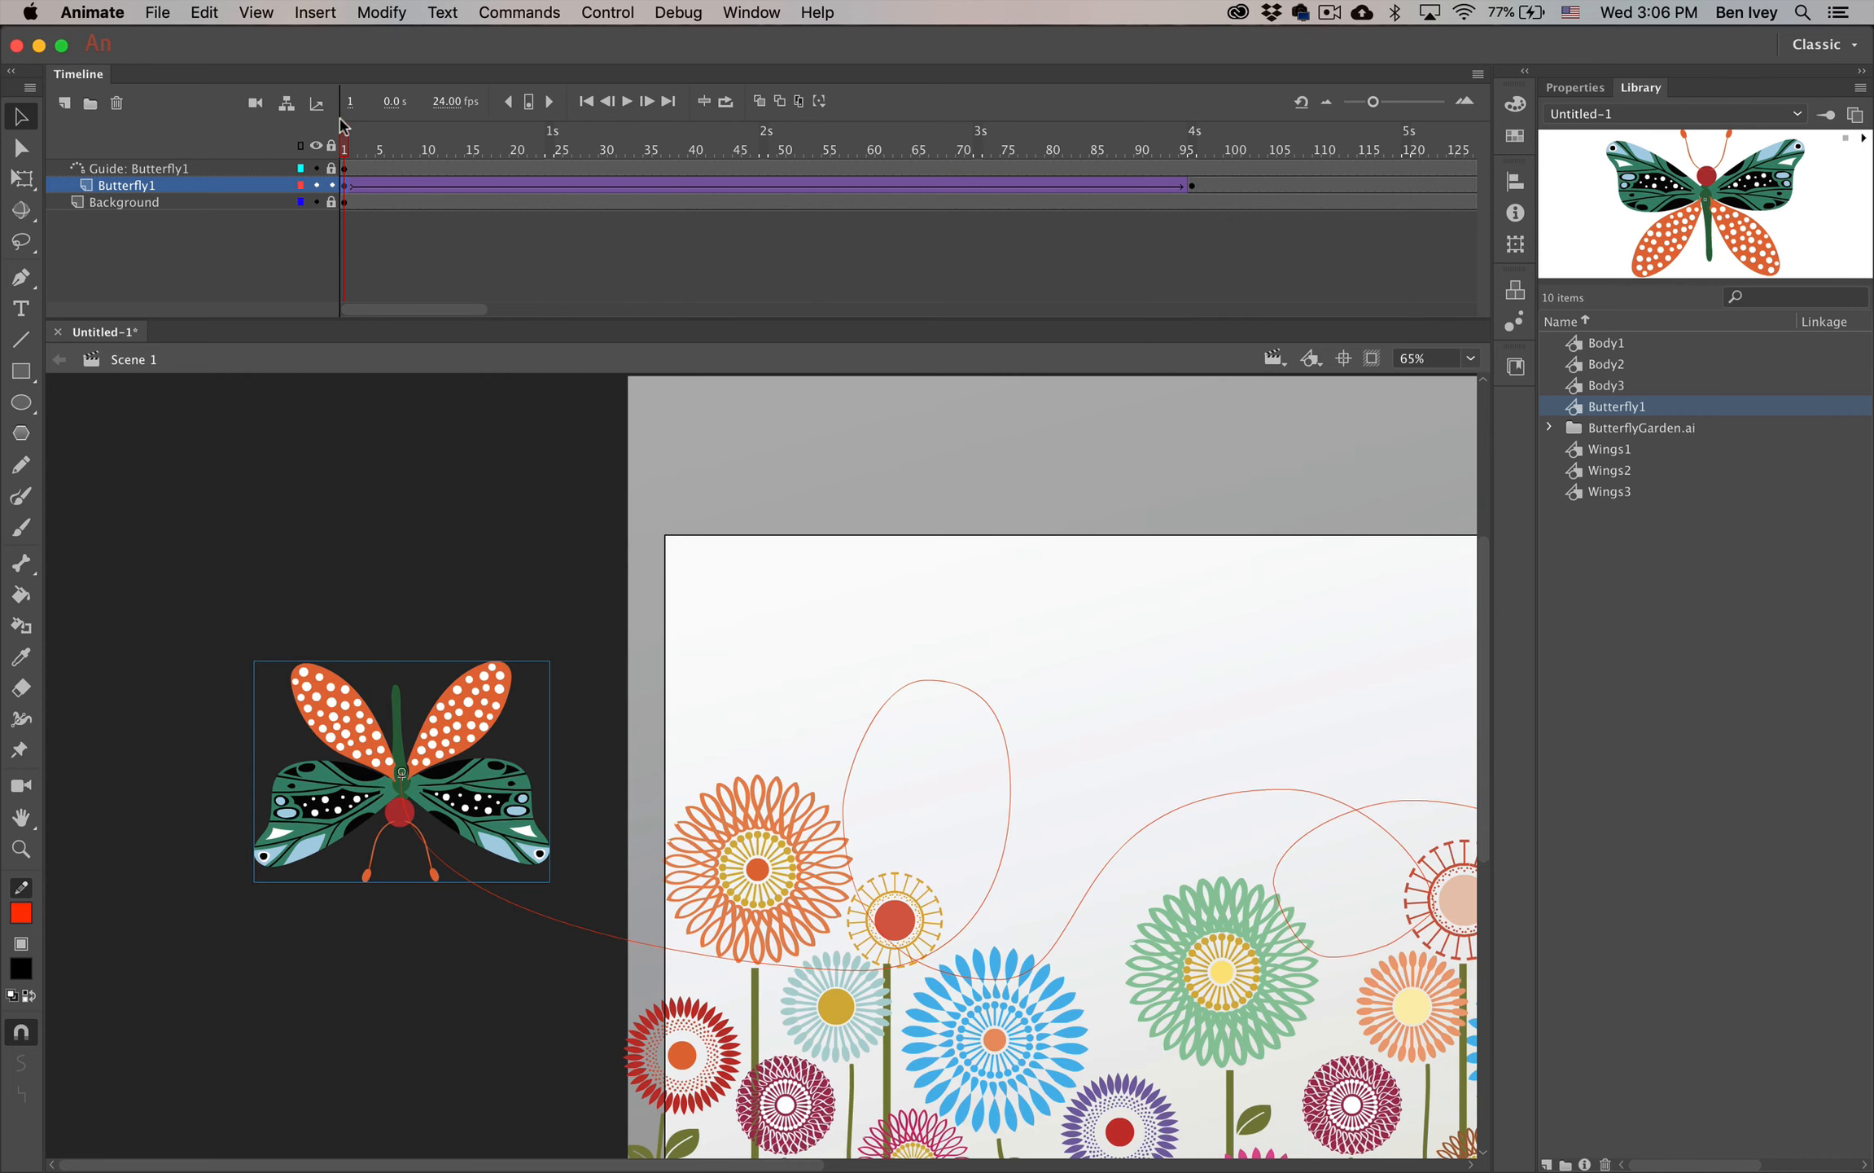
pyautogui.click(353, 145)
pyautogui.moveTo(366, 147)
pyautogui.mouseDown()
pyautogui.moveTo(555, 167)
pyautogui.moveTo(367, 166)
pyautogui.mouseUp()
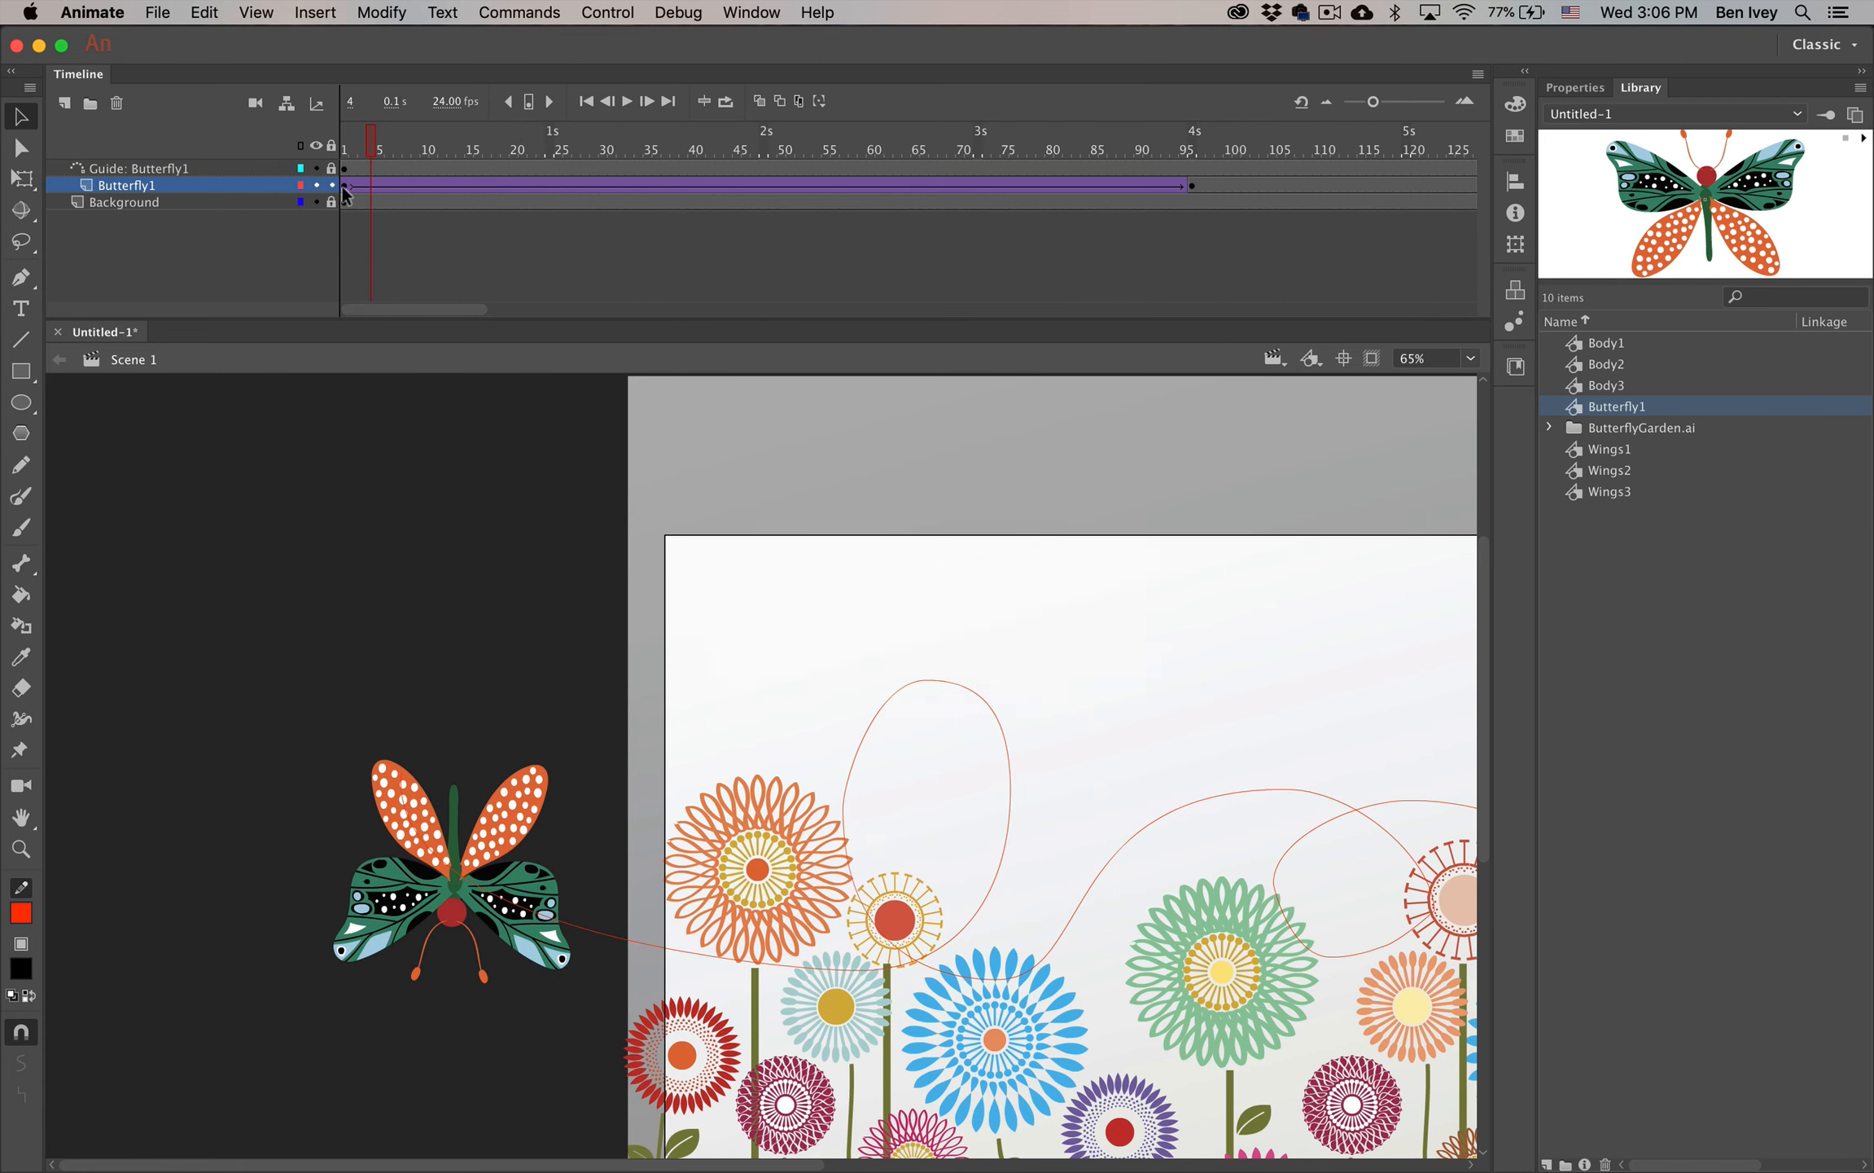
# Turn on Orient to path for the Butterfly1 tween starting at frame 1 and scrub the timeline to check the butterfly's heading
pyautogui.click(344, 187)
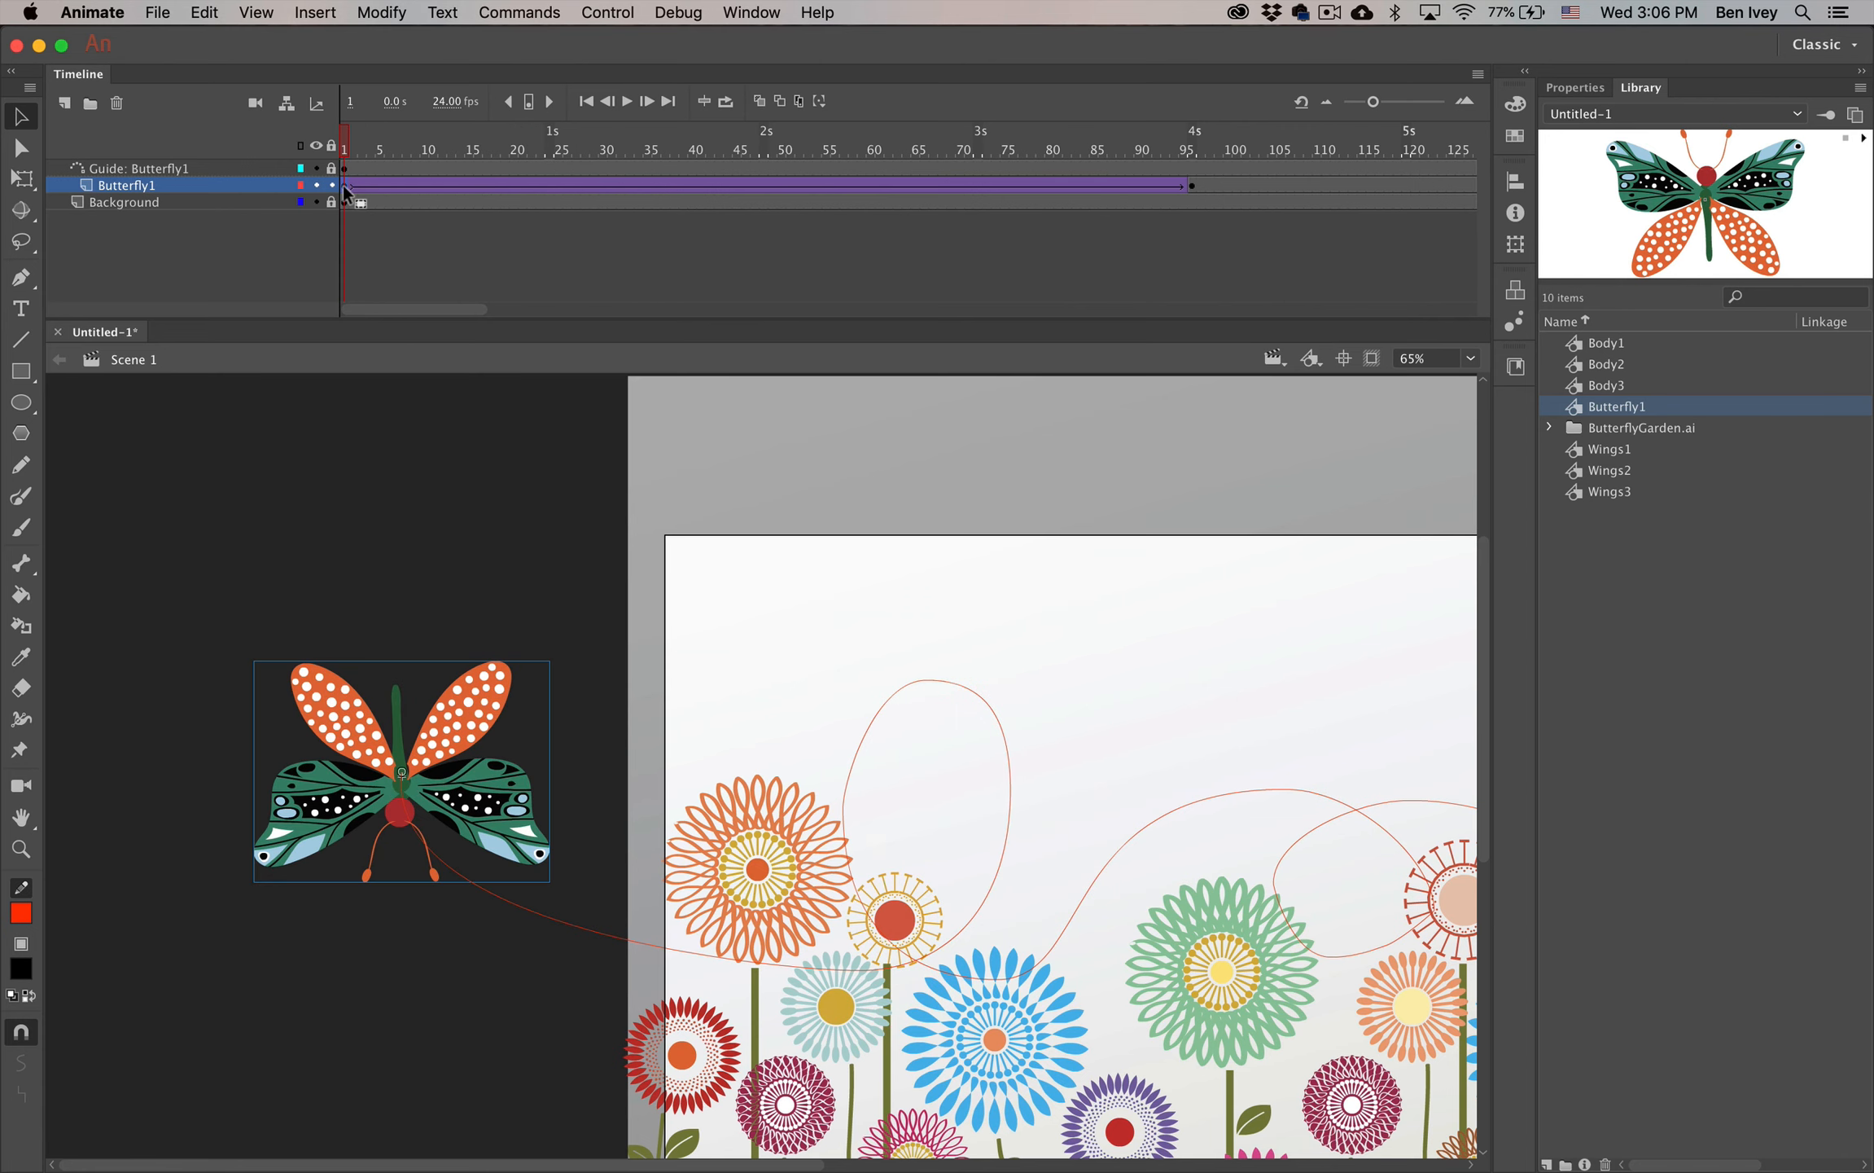
pyautogui.click(1577, 88)
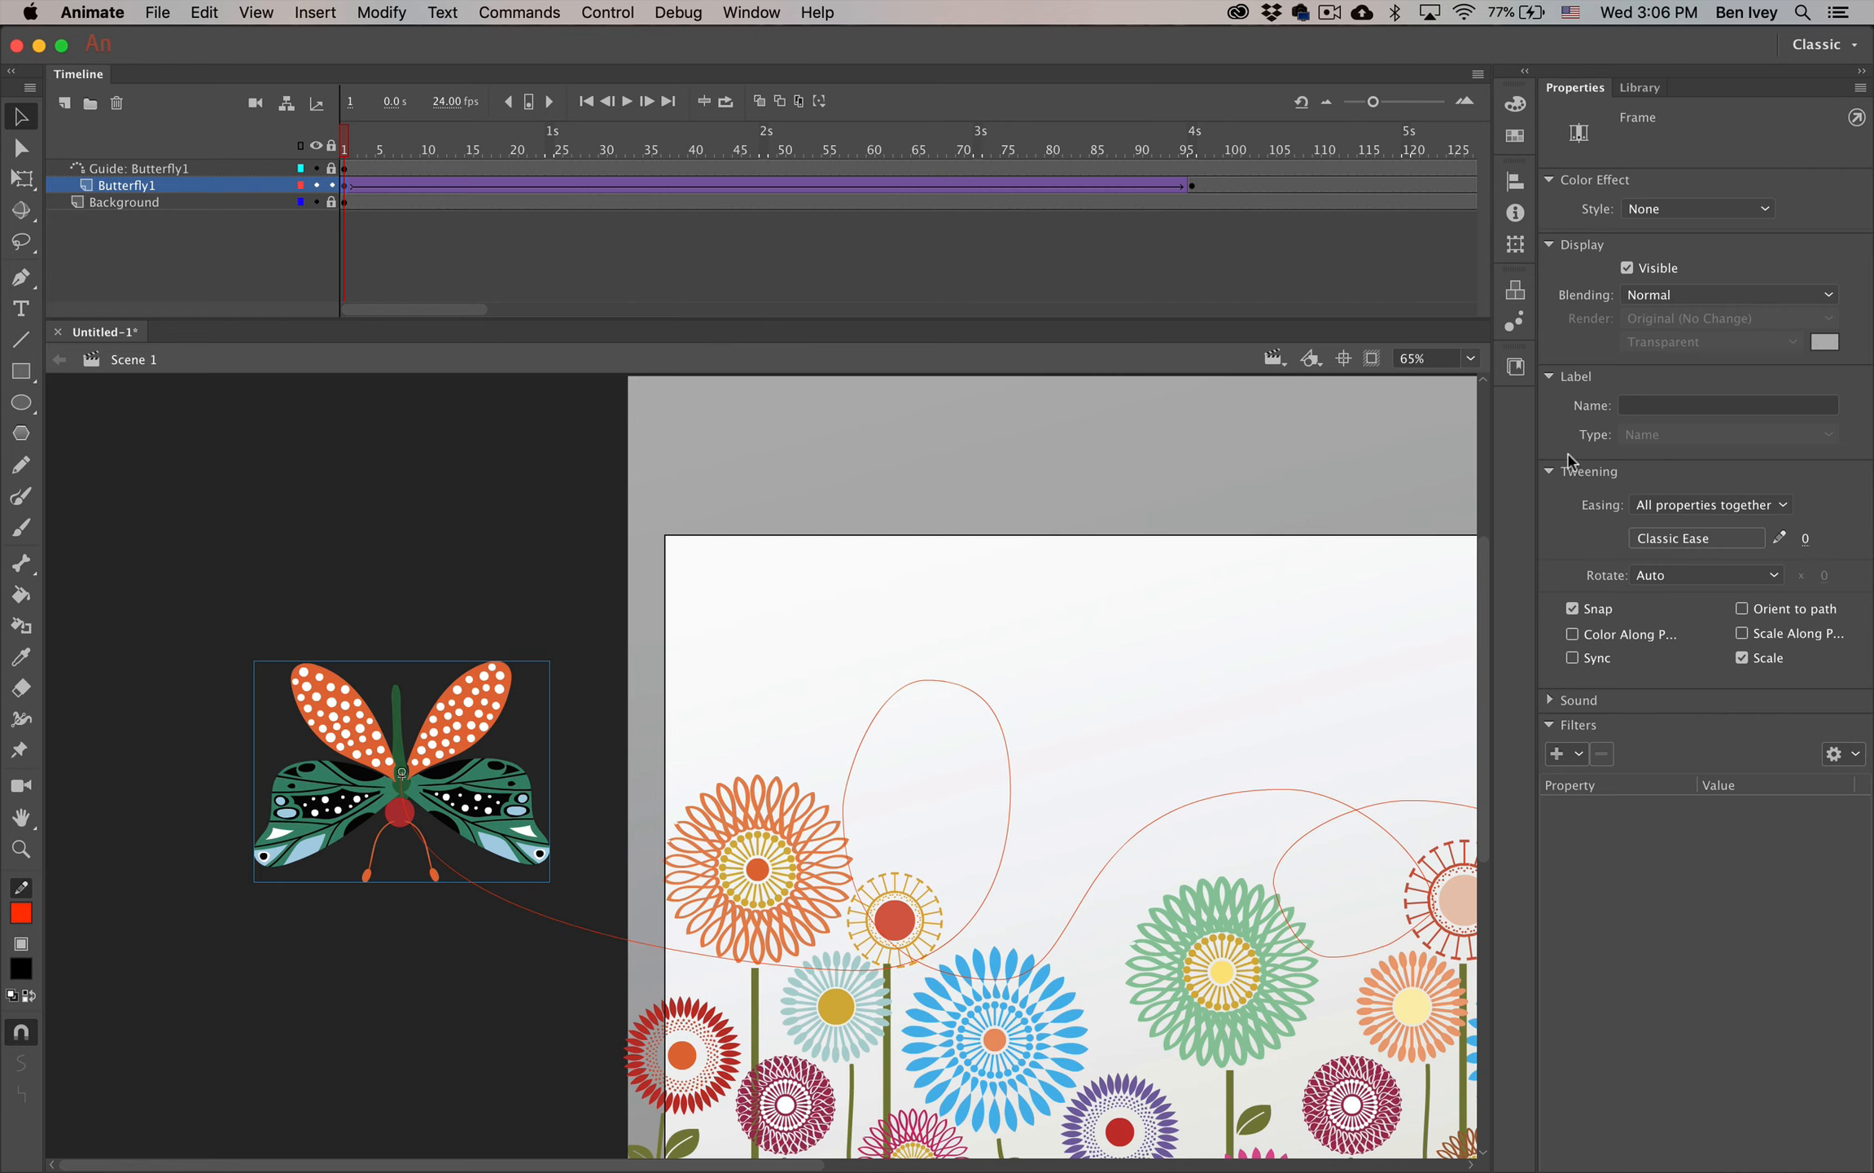
pyautogui.click(1743, 609)
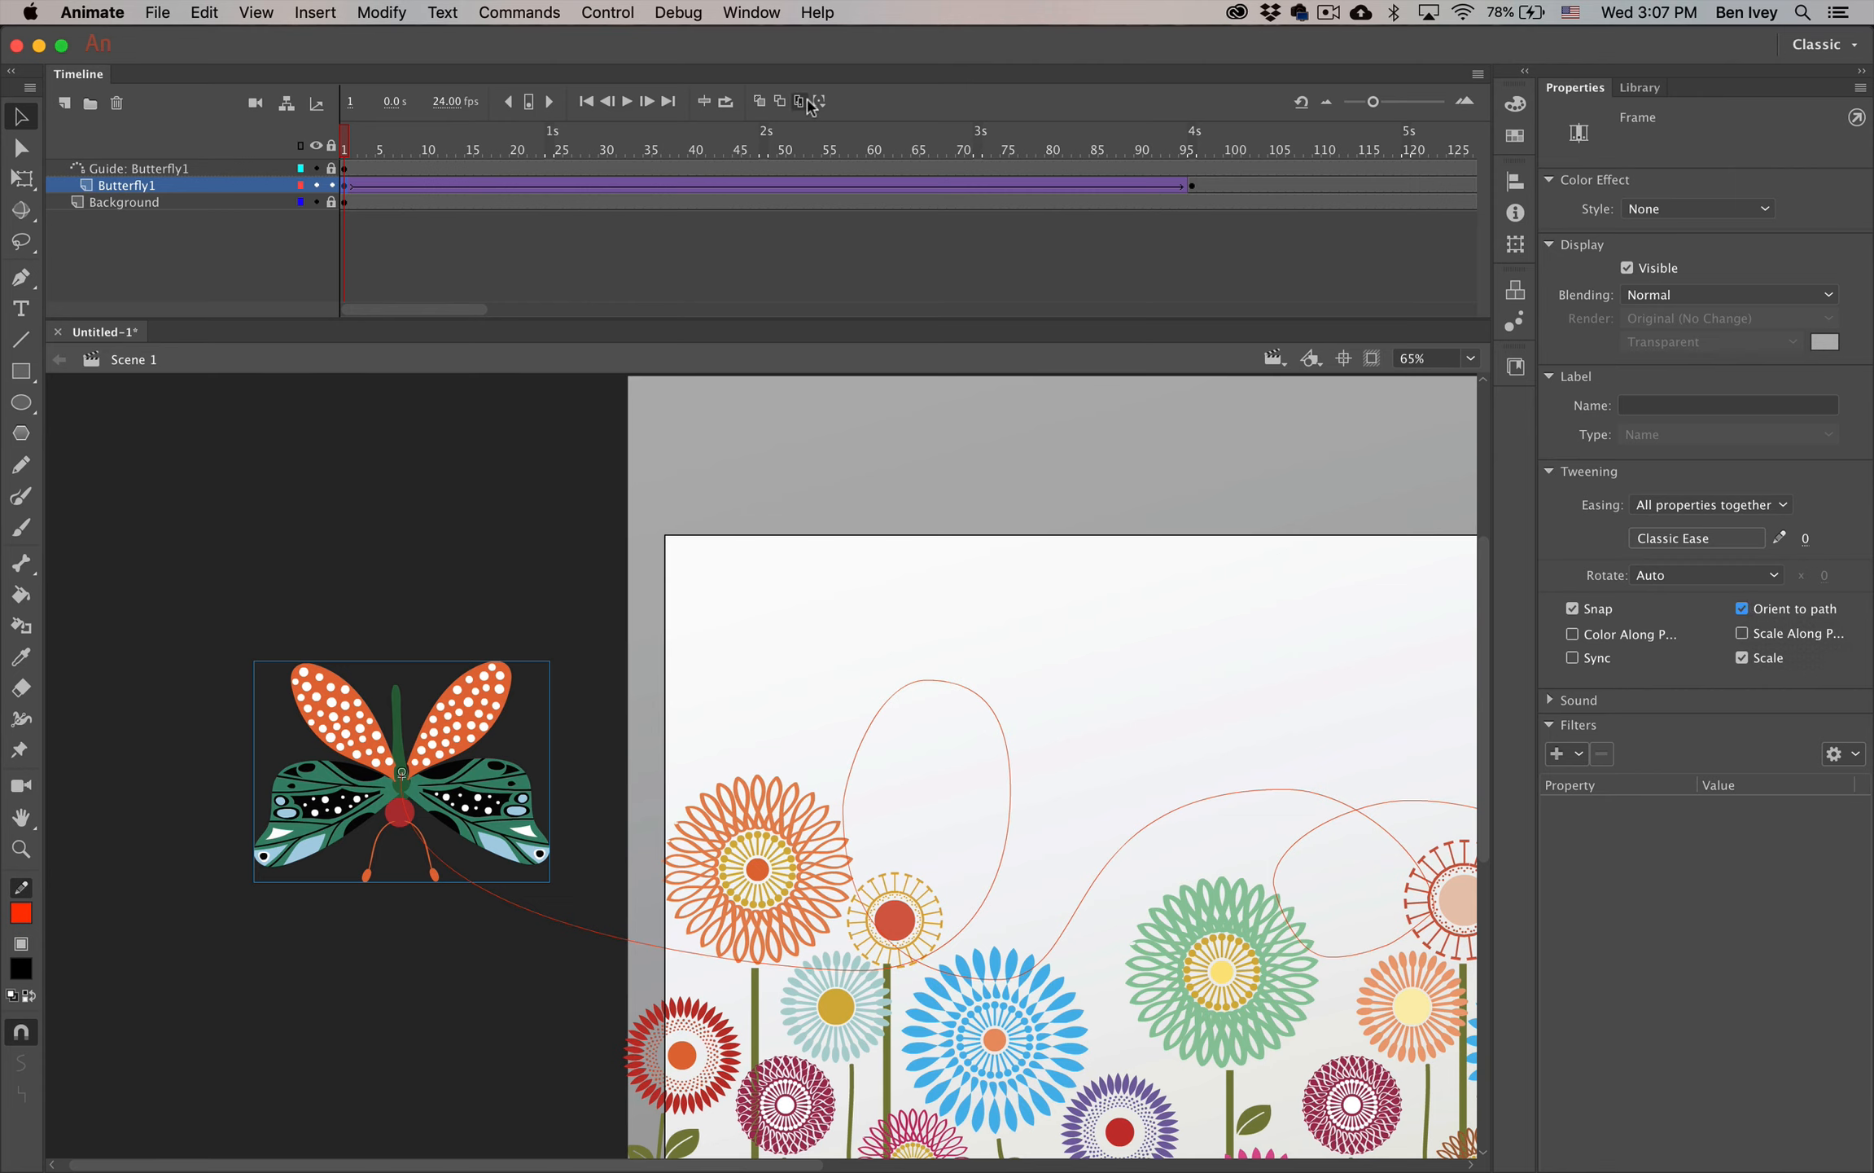
pyautogui.click(351, 147)
pyautogui.moveTo(350, 147); pyautogui.dragTo(692, 185)
pyautogui.click(498, 186)
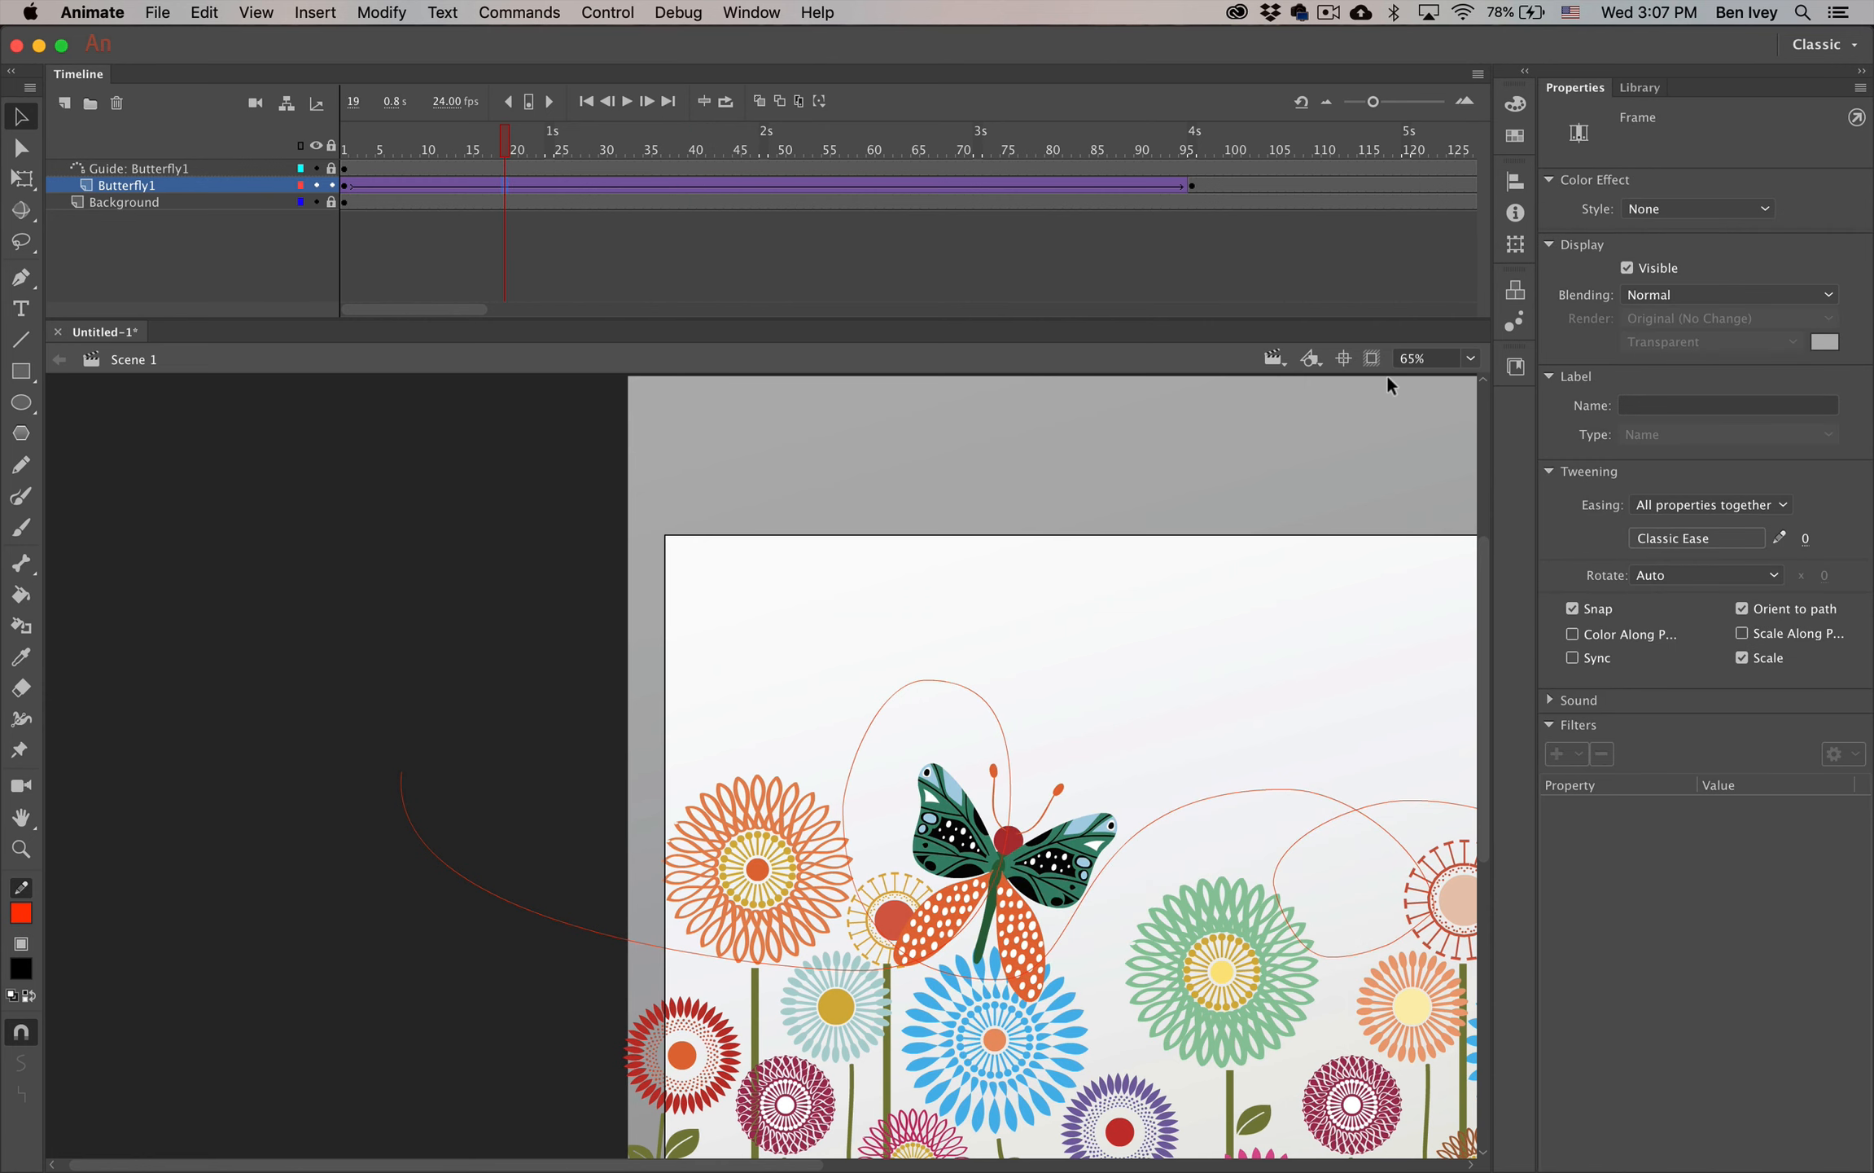
# Test the movie to watch the butterfly fly along its guide path, and close the preview
pyautogui.click(1592, 611)
pyautogui.press('super+Return')
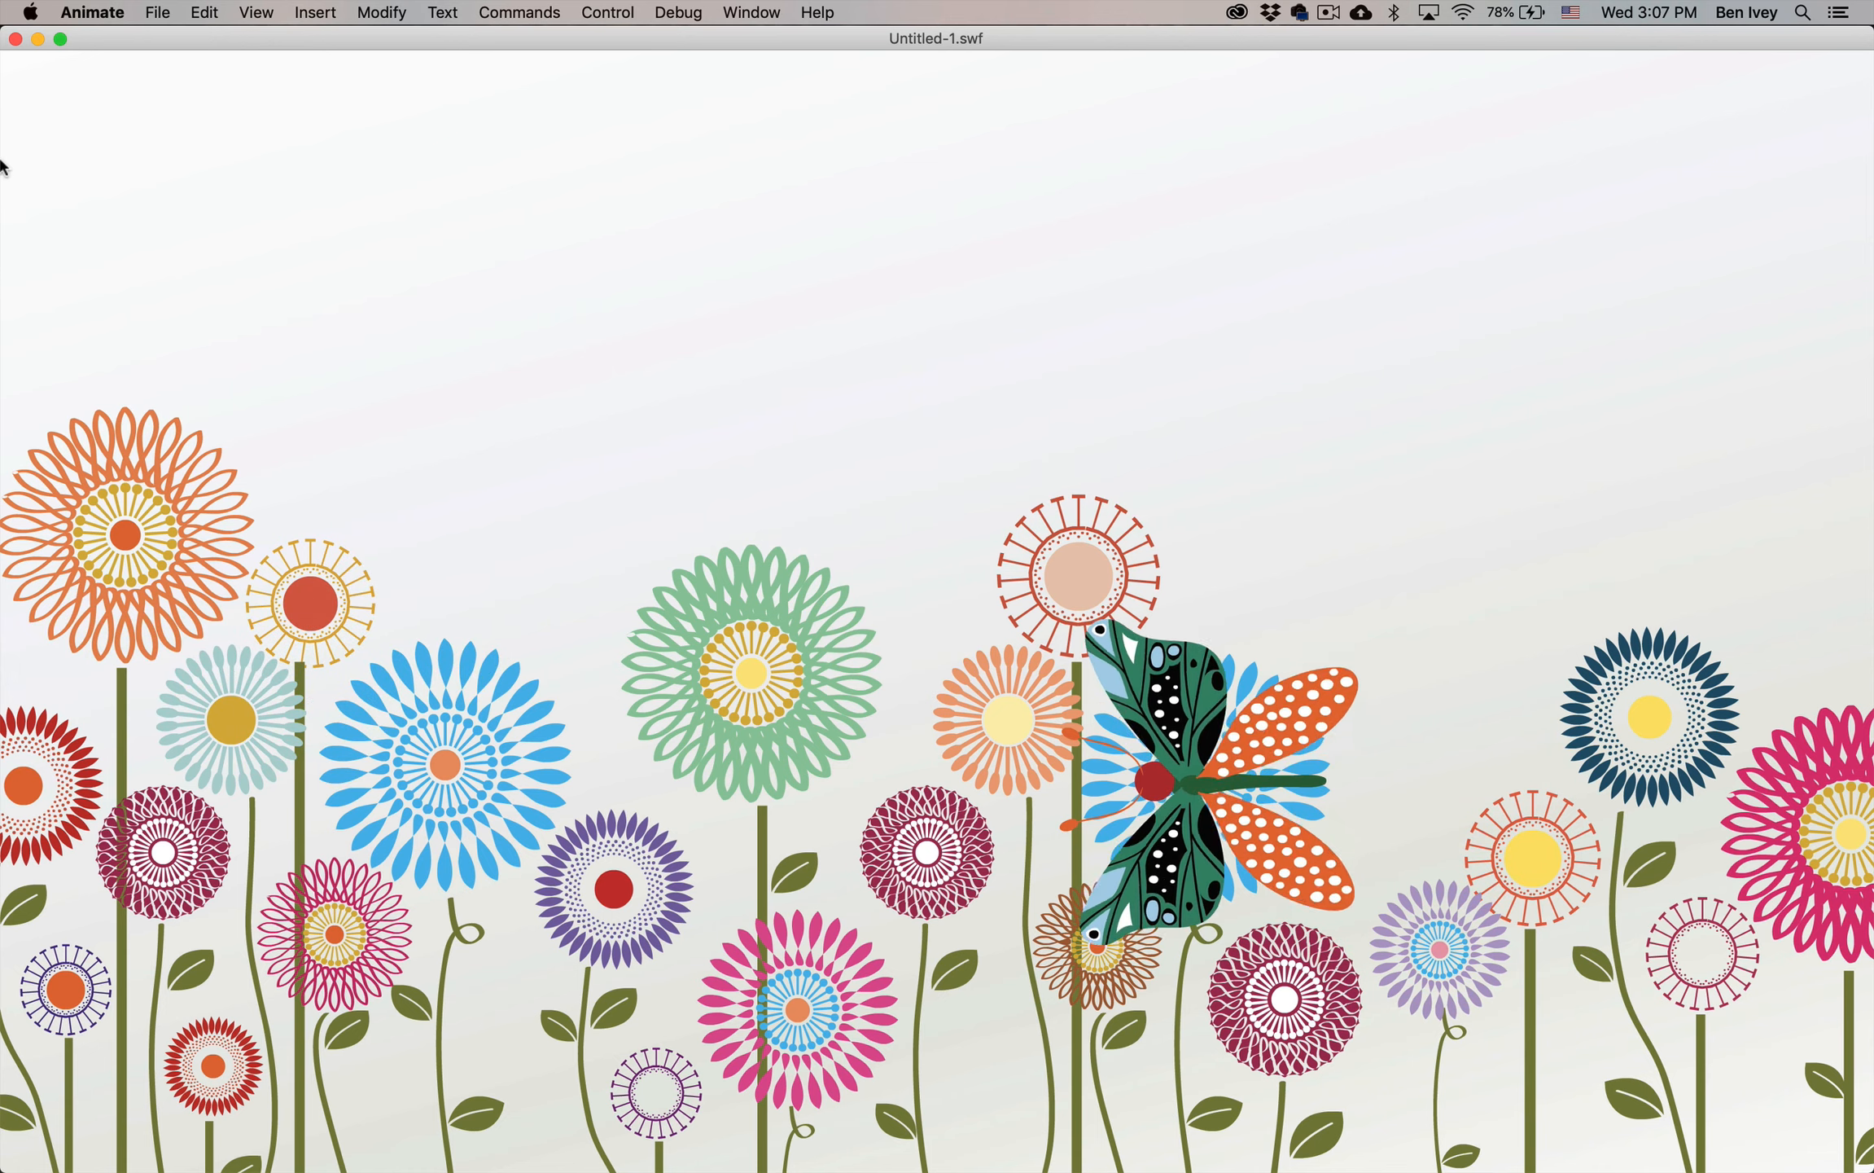
pyautogui.click(16, 39)
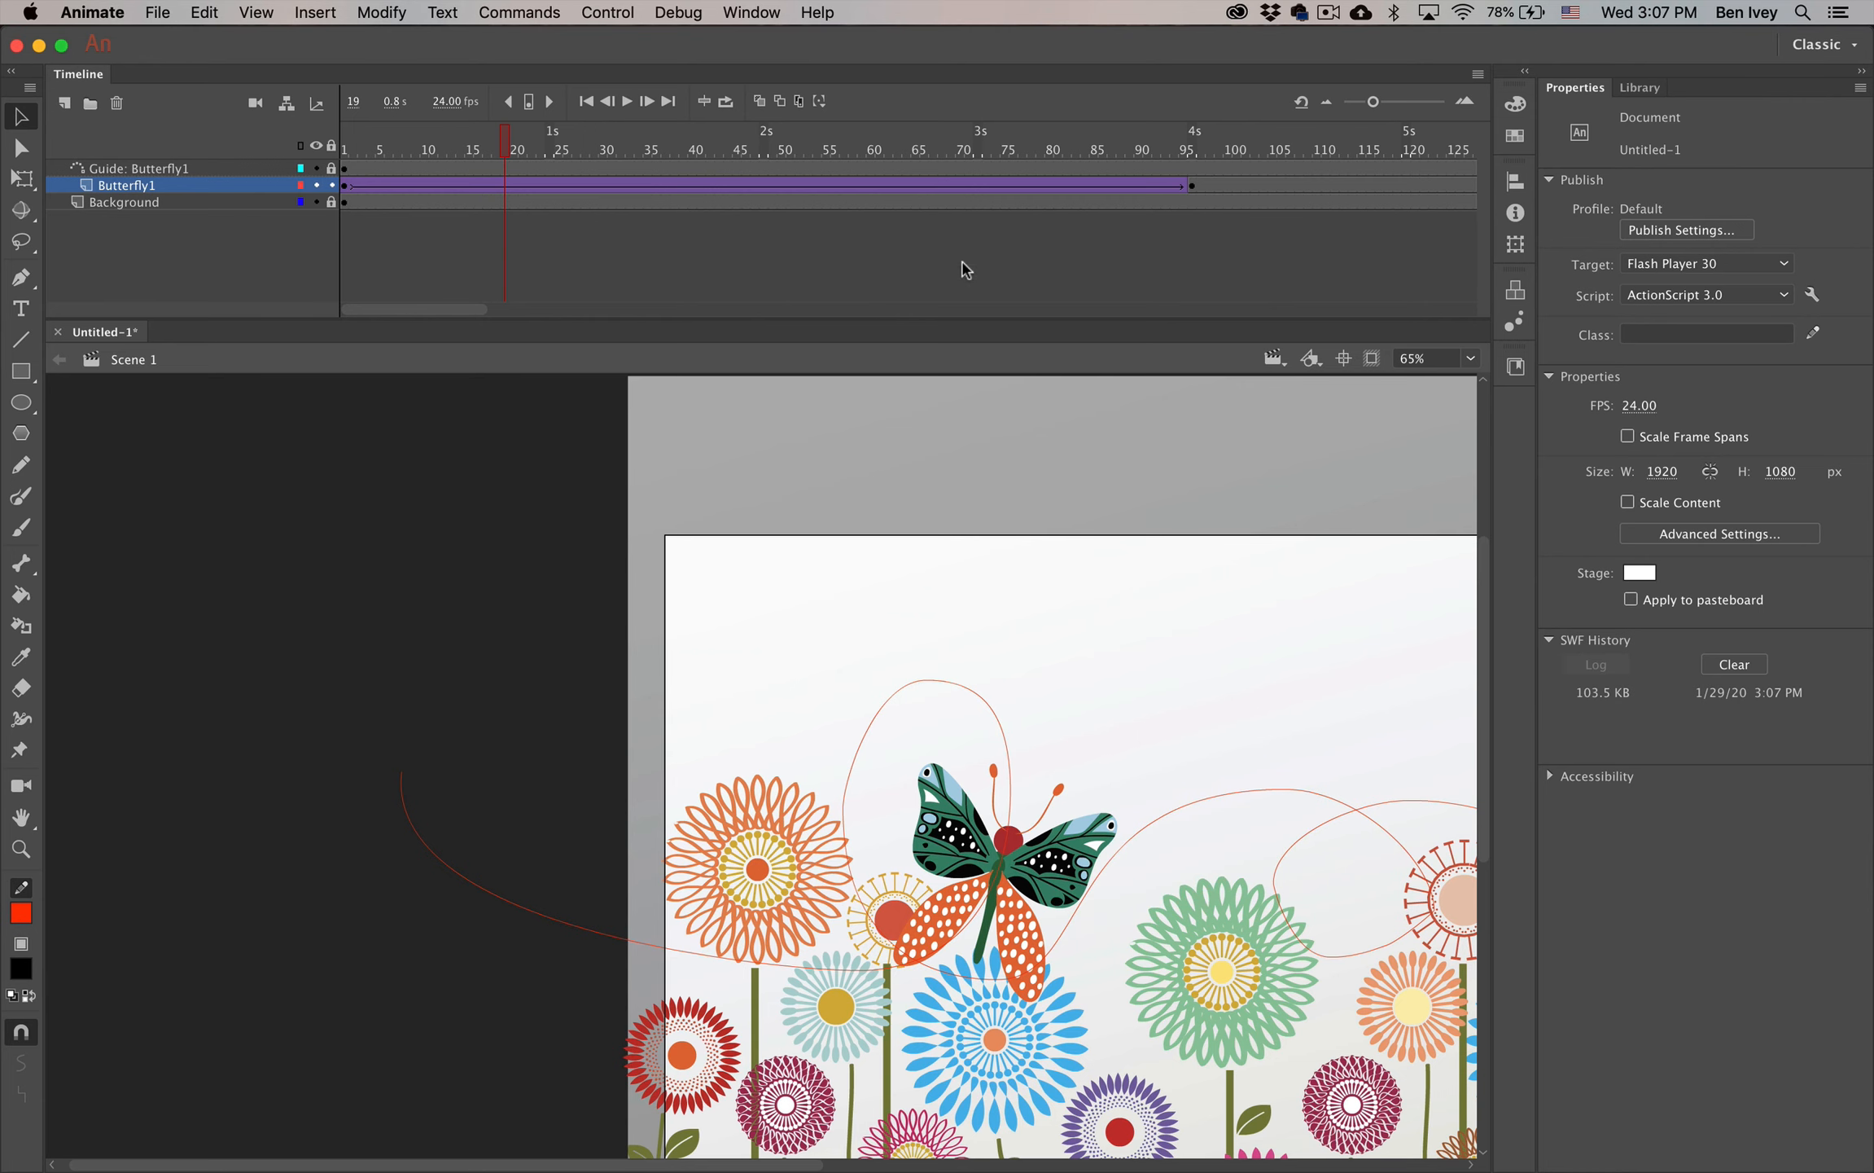
# On the Butterfly1 layer, move the tween's end keyframe at frame 96 to frame 131 and the following keyframe to frame 203
pyautogui.click(1192, 184)
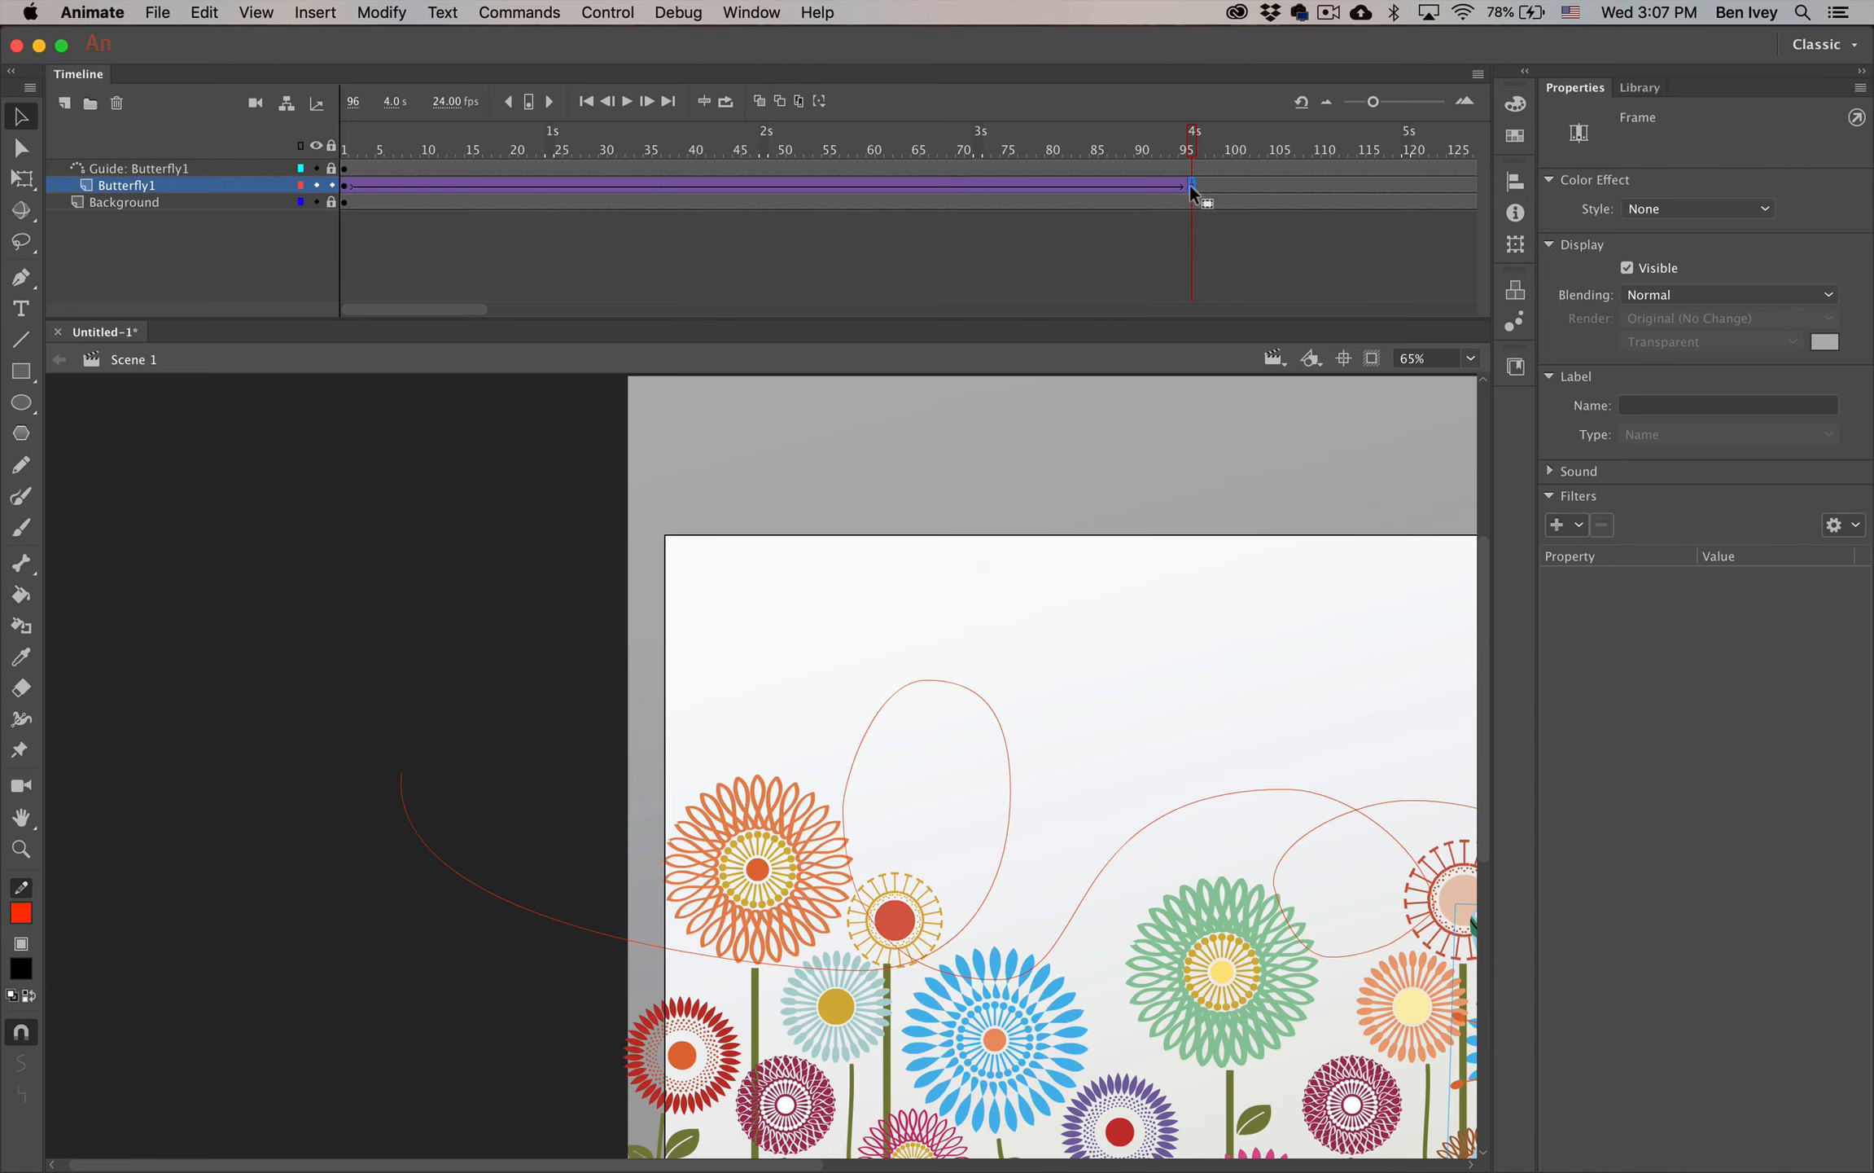
pyautogui.moveTo(1422, 180); pyautogui.dragTo(1415, 177)
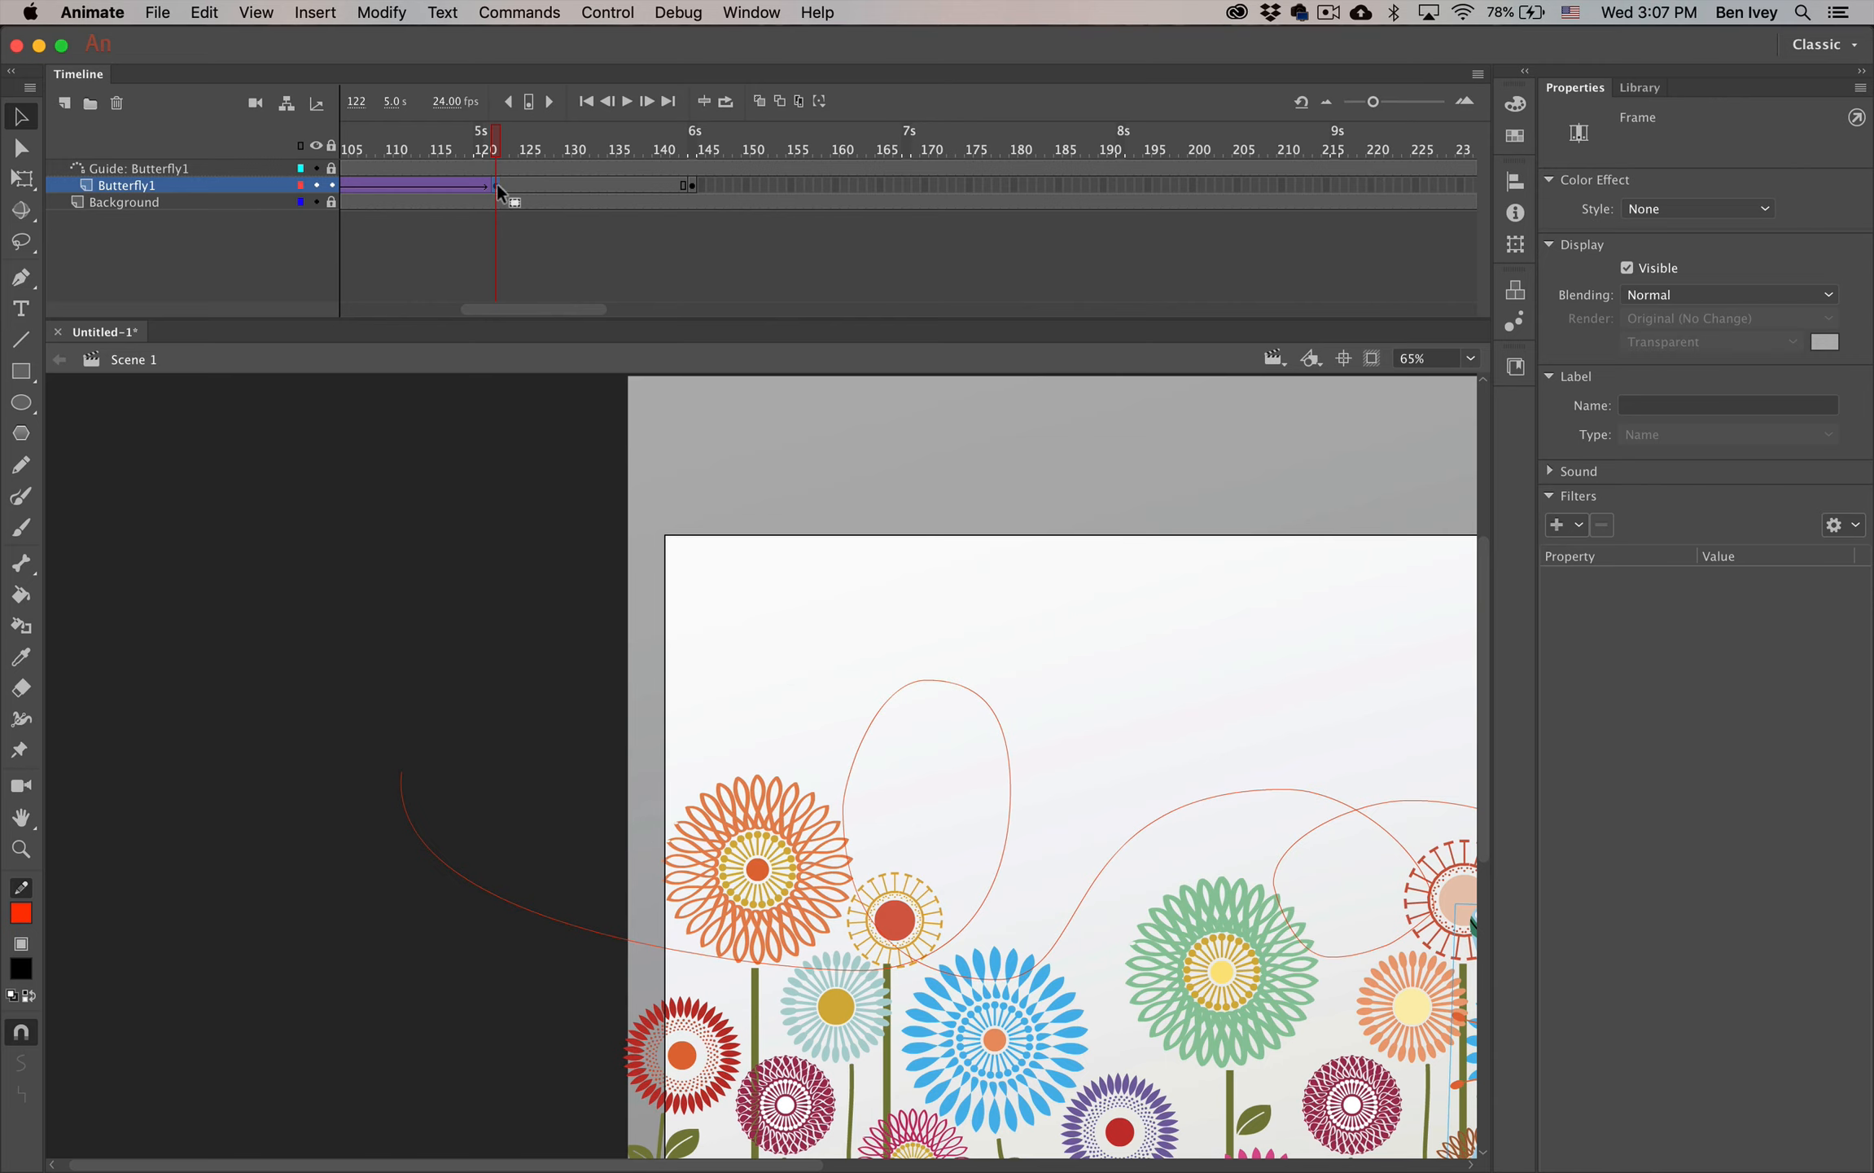
pyautogui.moveTo(557, 180); pyautogui.dragTo(576, 184)
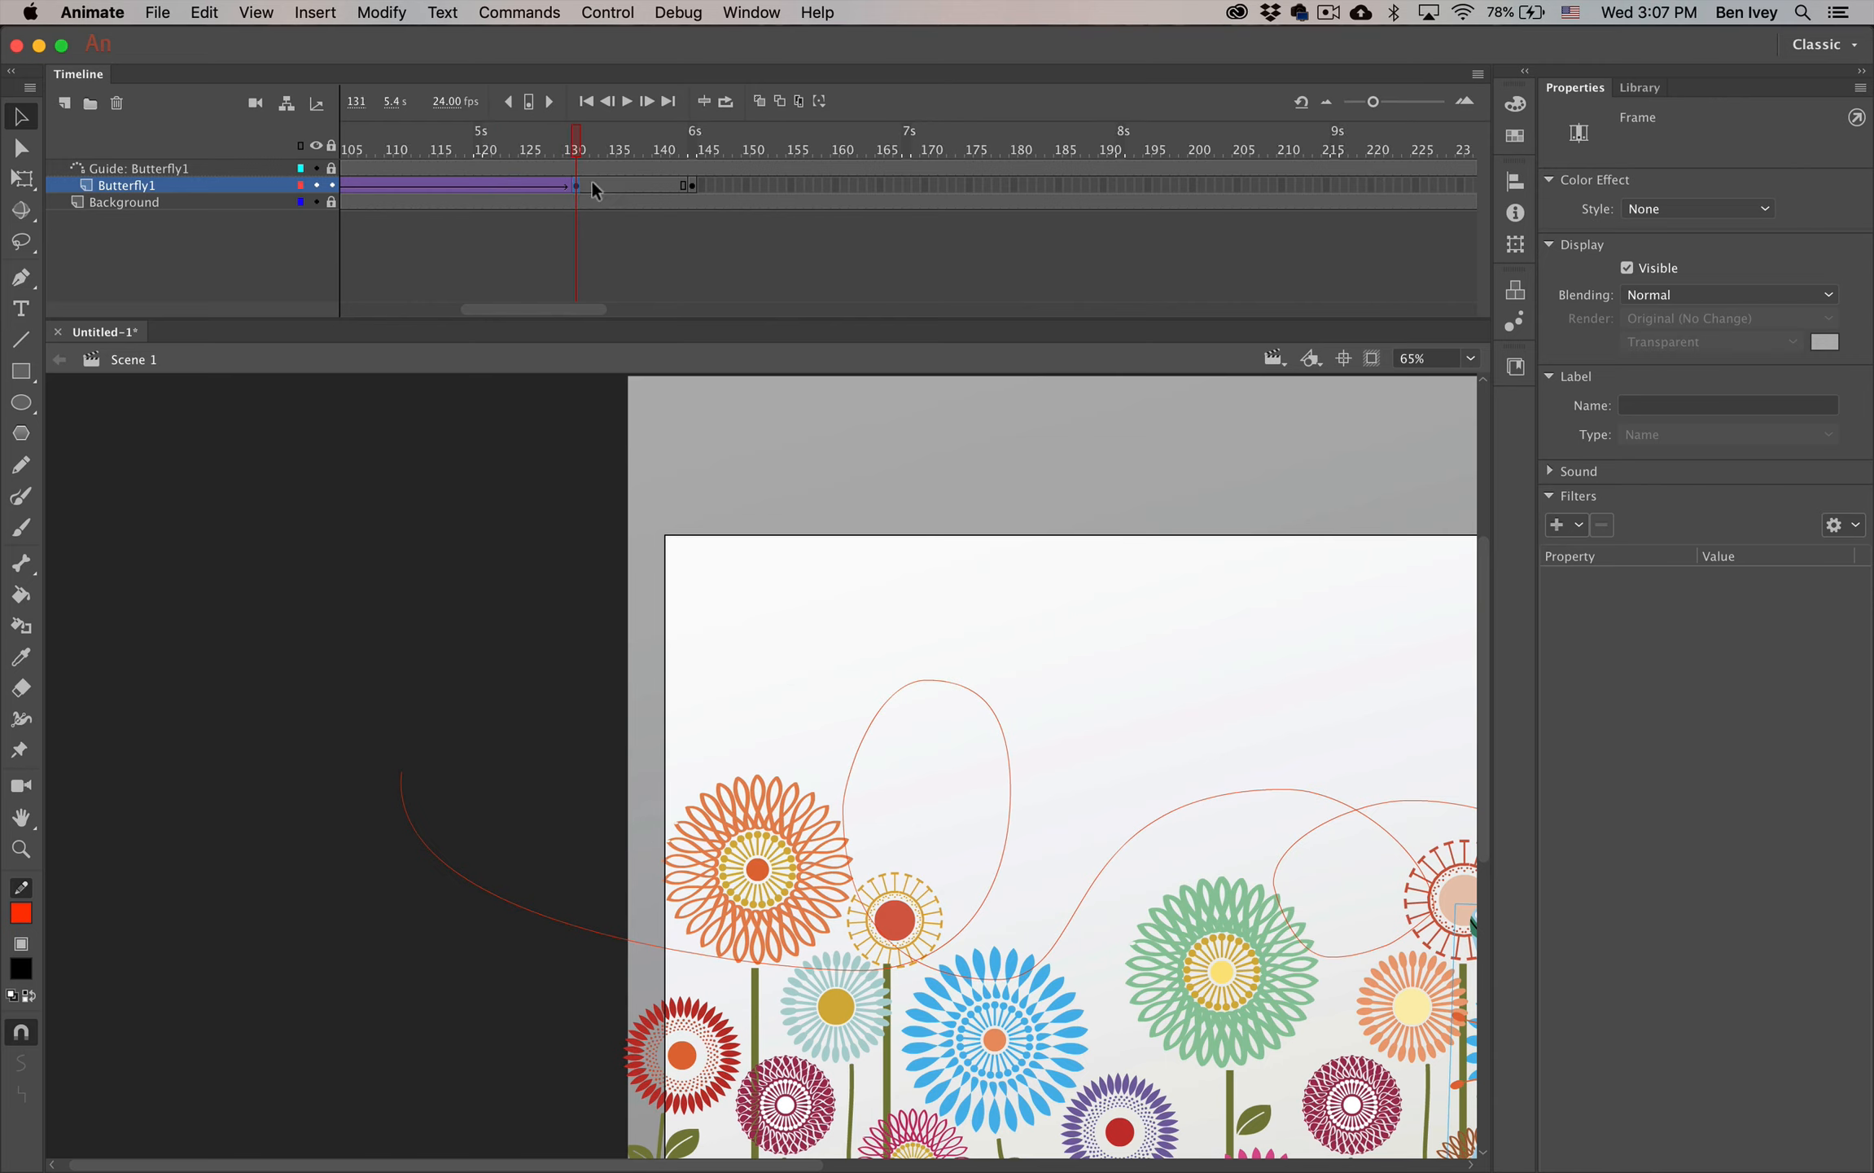
pyautogui.click(693, 184)
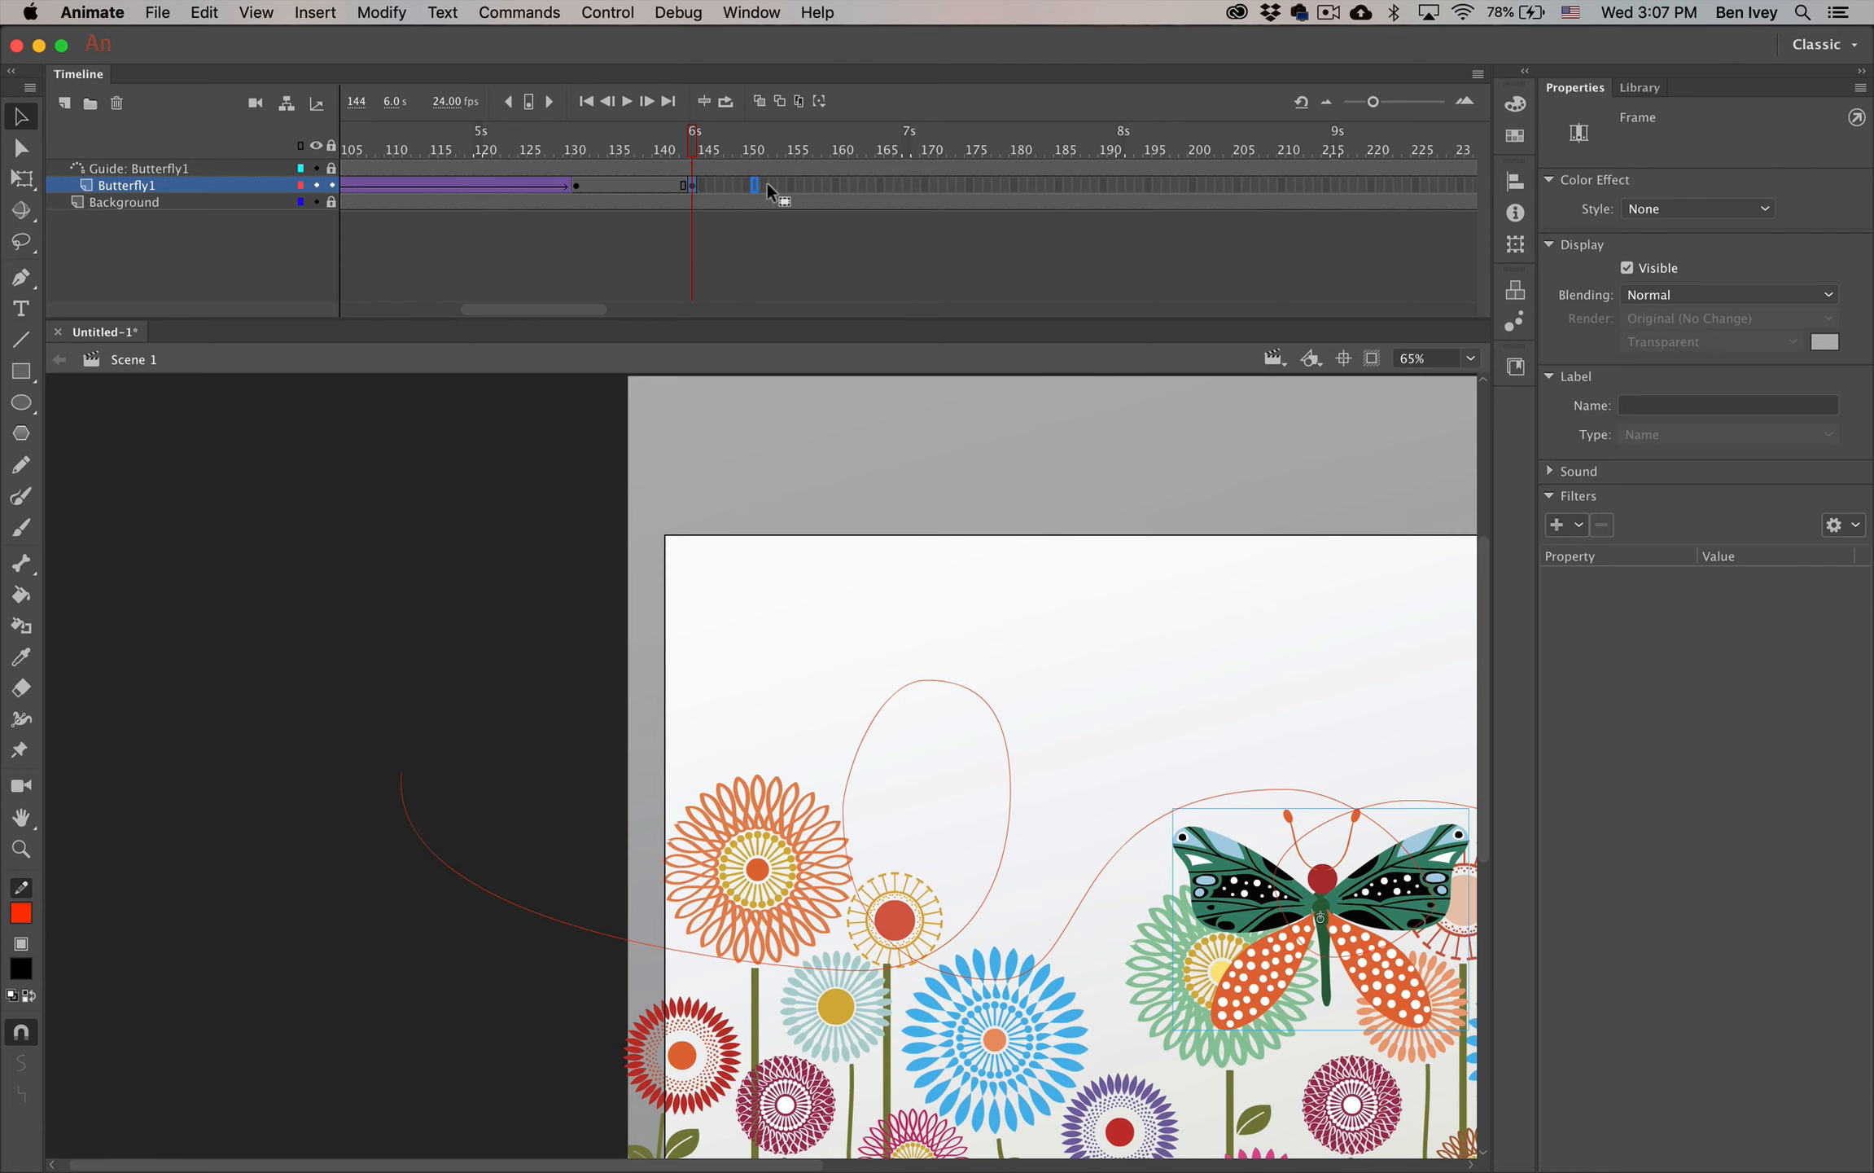
pyautogui.click(1214, 184)
# Extend the Butterfly1 layer with frames up to frame 360 to match the guide and background layers
pyautogui.hscroll(10, 1214, 184)
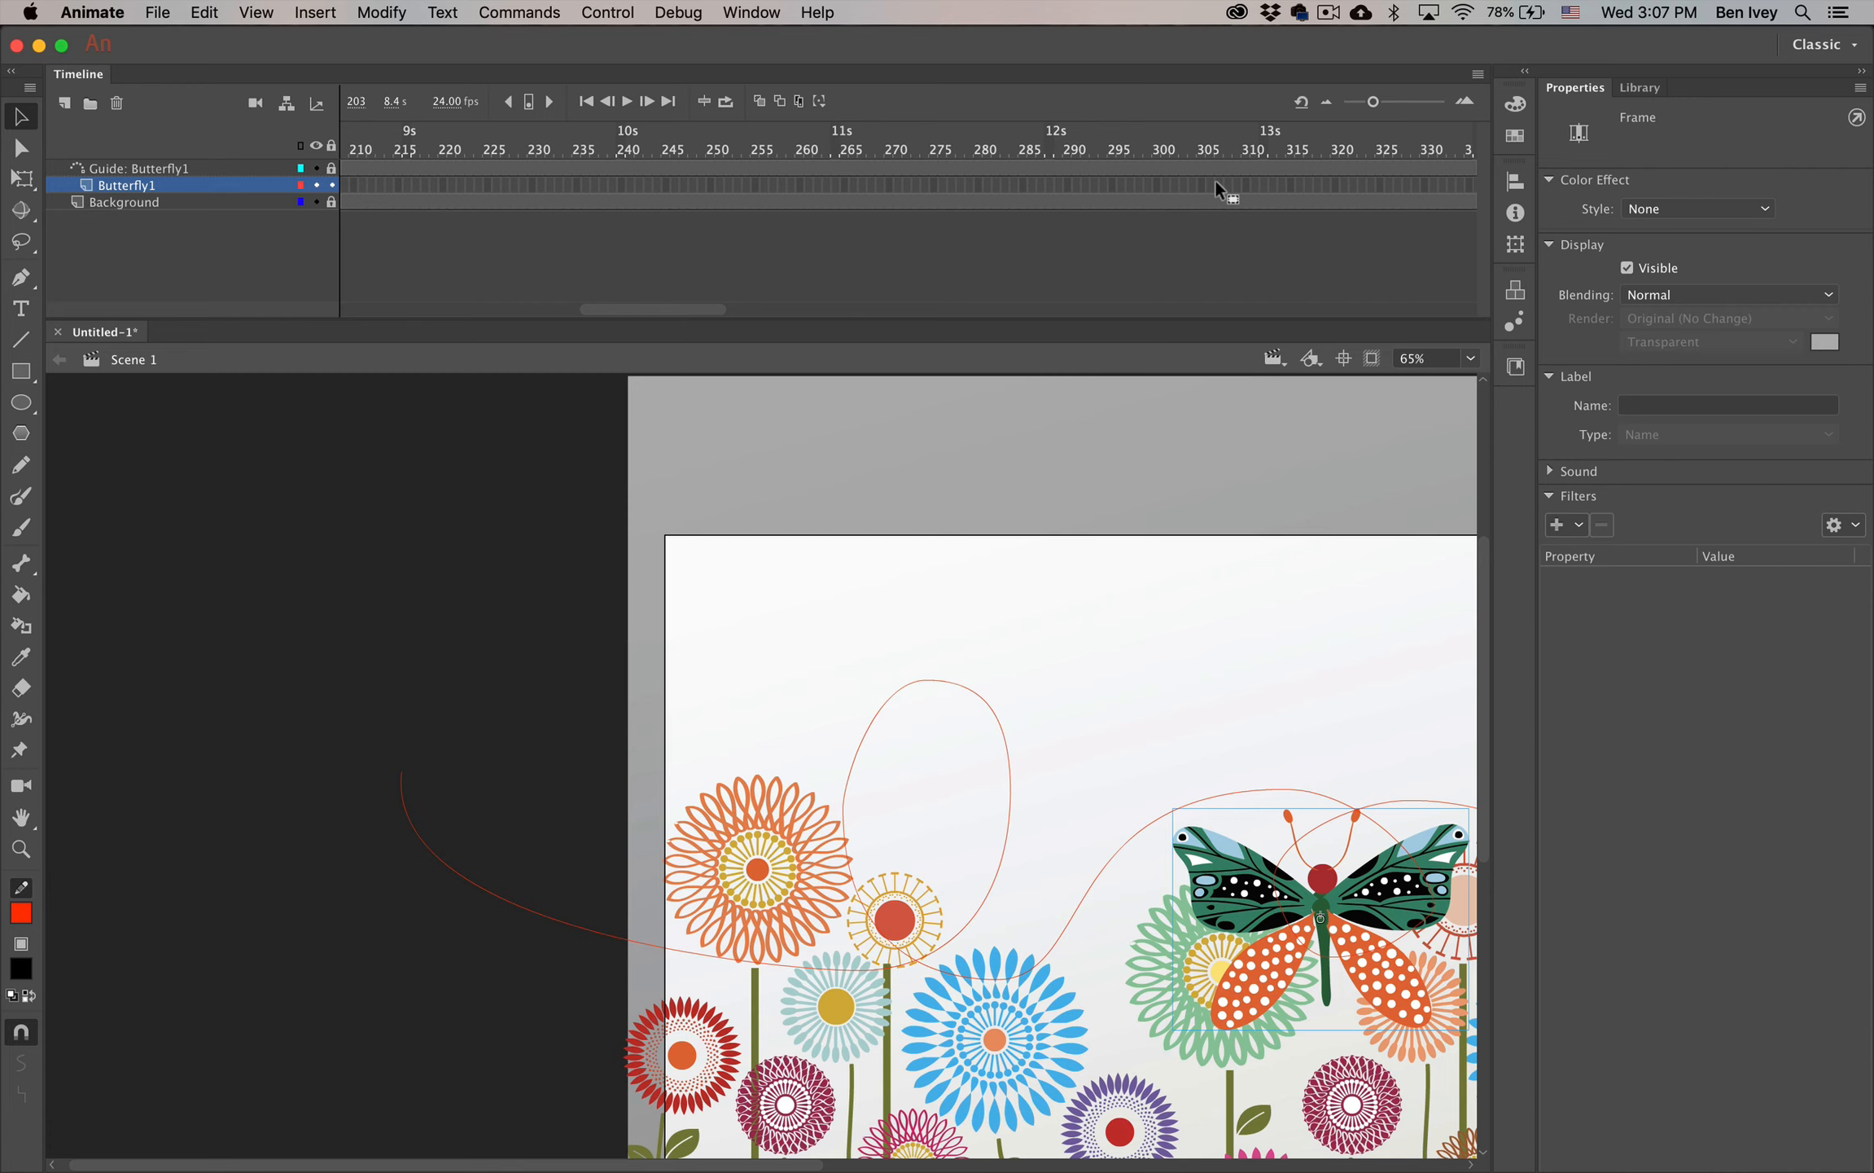
pyautogui.hscroll(4, 1194, 207)
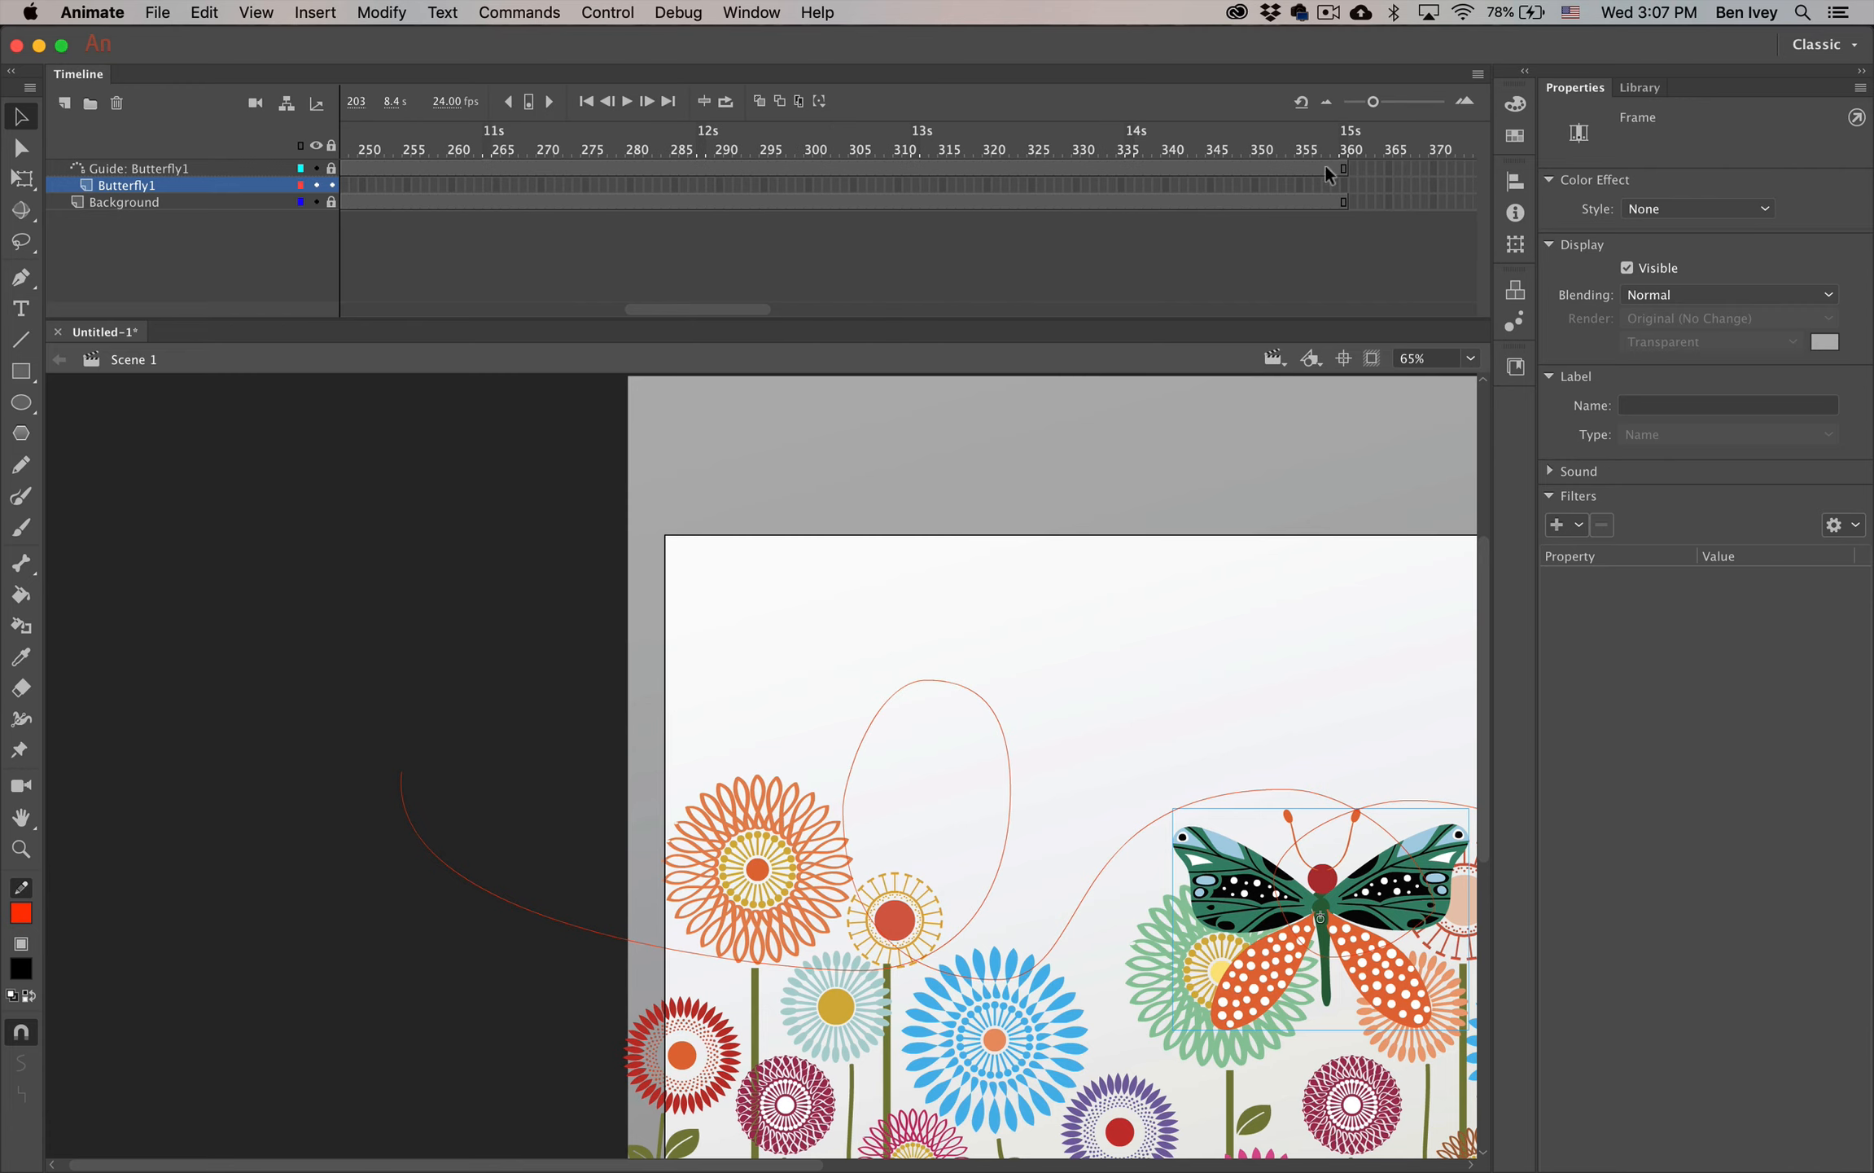
pyautogui.click(1343, 185)
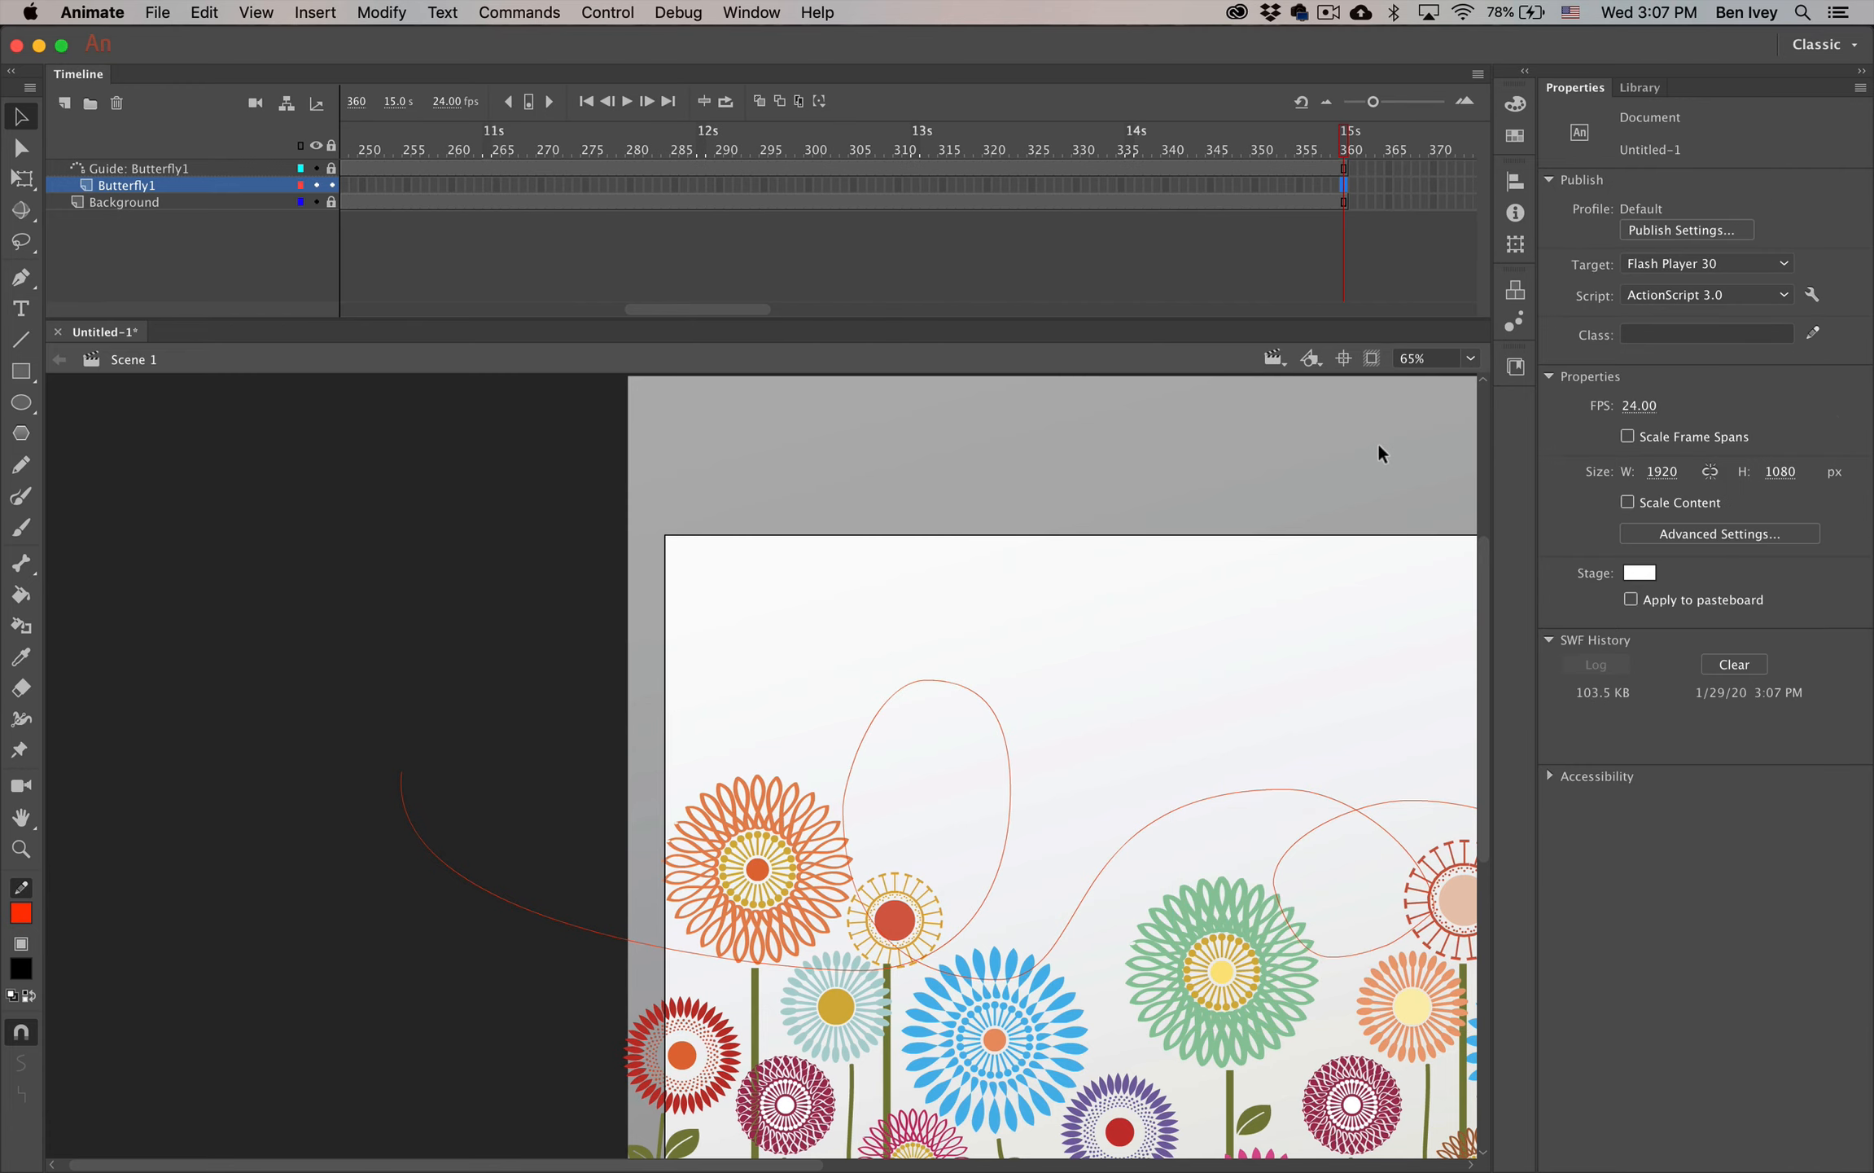
pyautogui.press('F5')
# Bring the whole garden into view, show the Library, and create a classic tween on the final Butterfly1 span ending at frame 360
pyautogui.scroll(2, 470, 738)
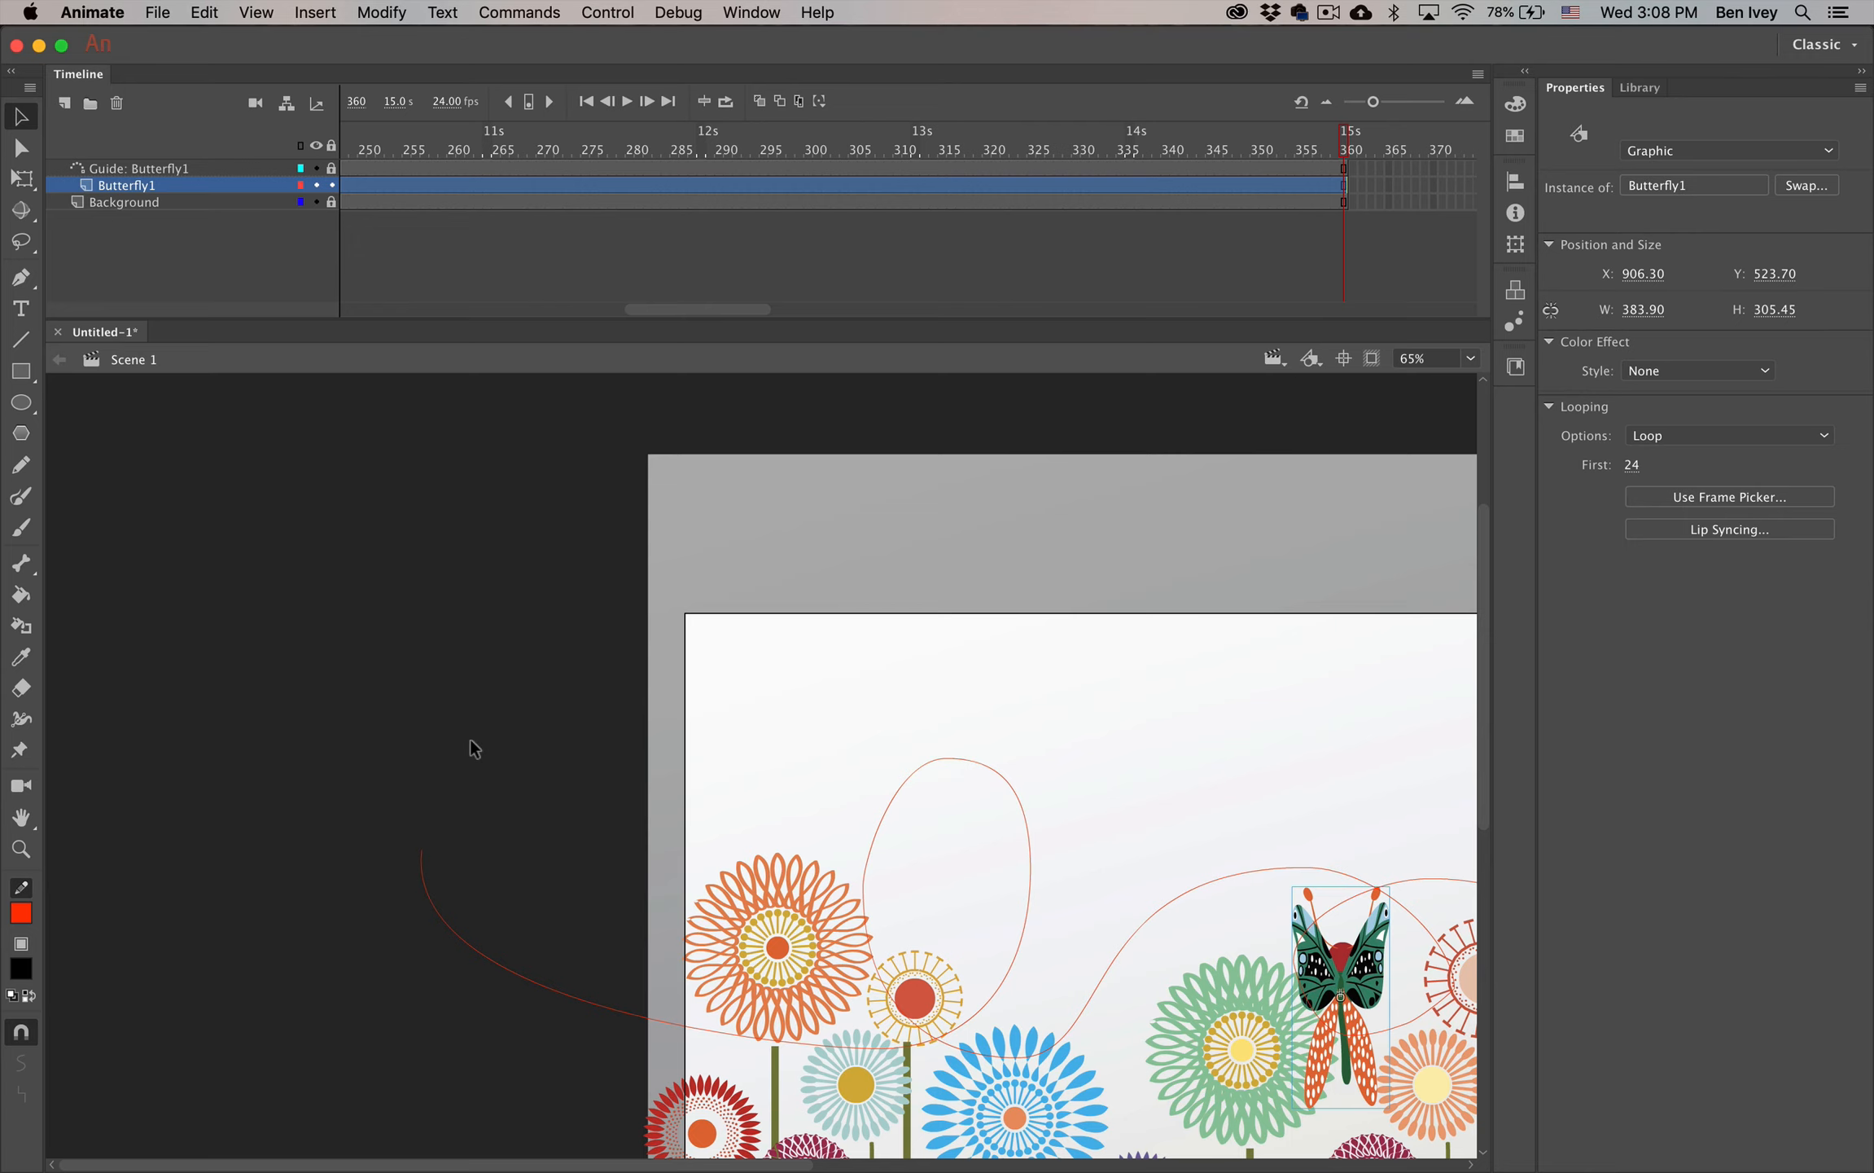
pyautogui.press('super+minus')
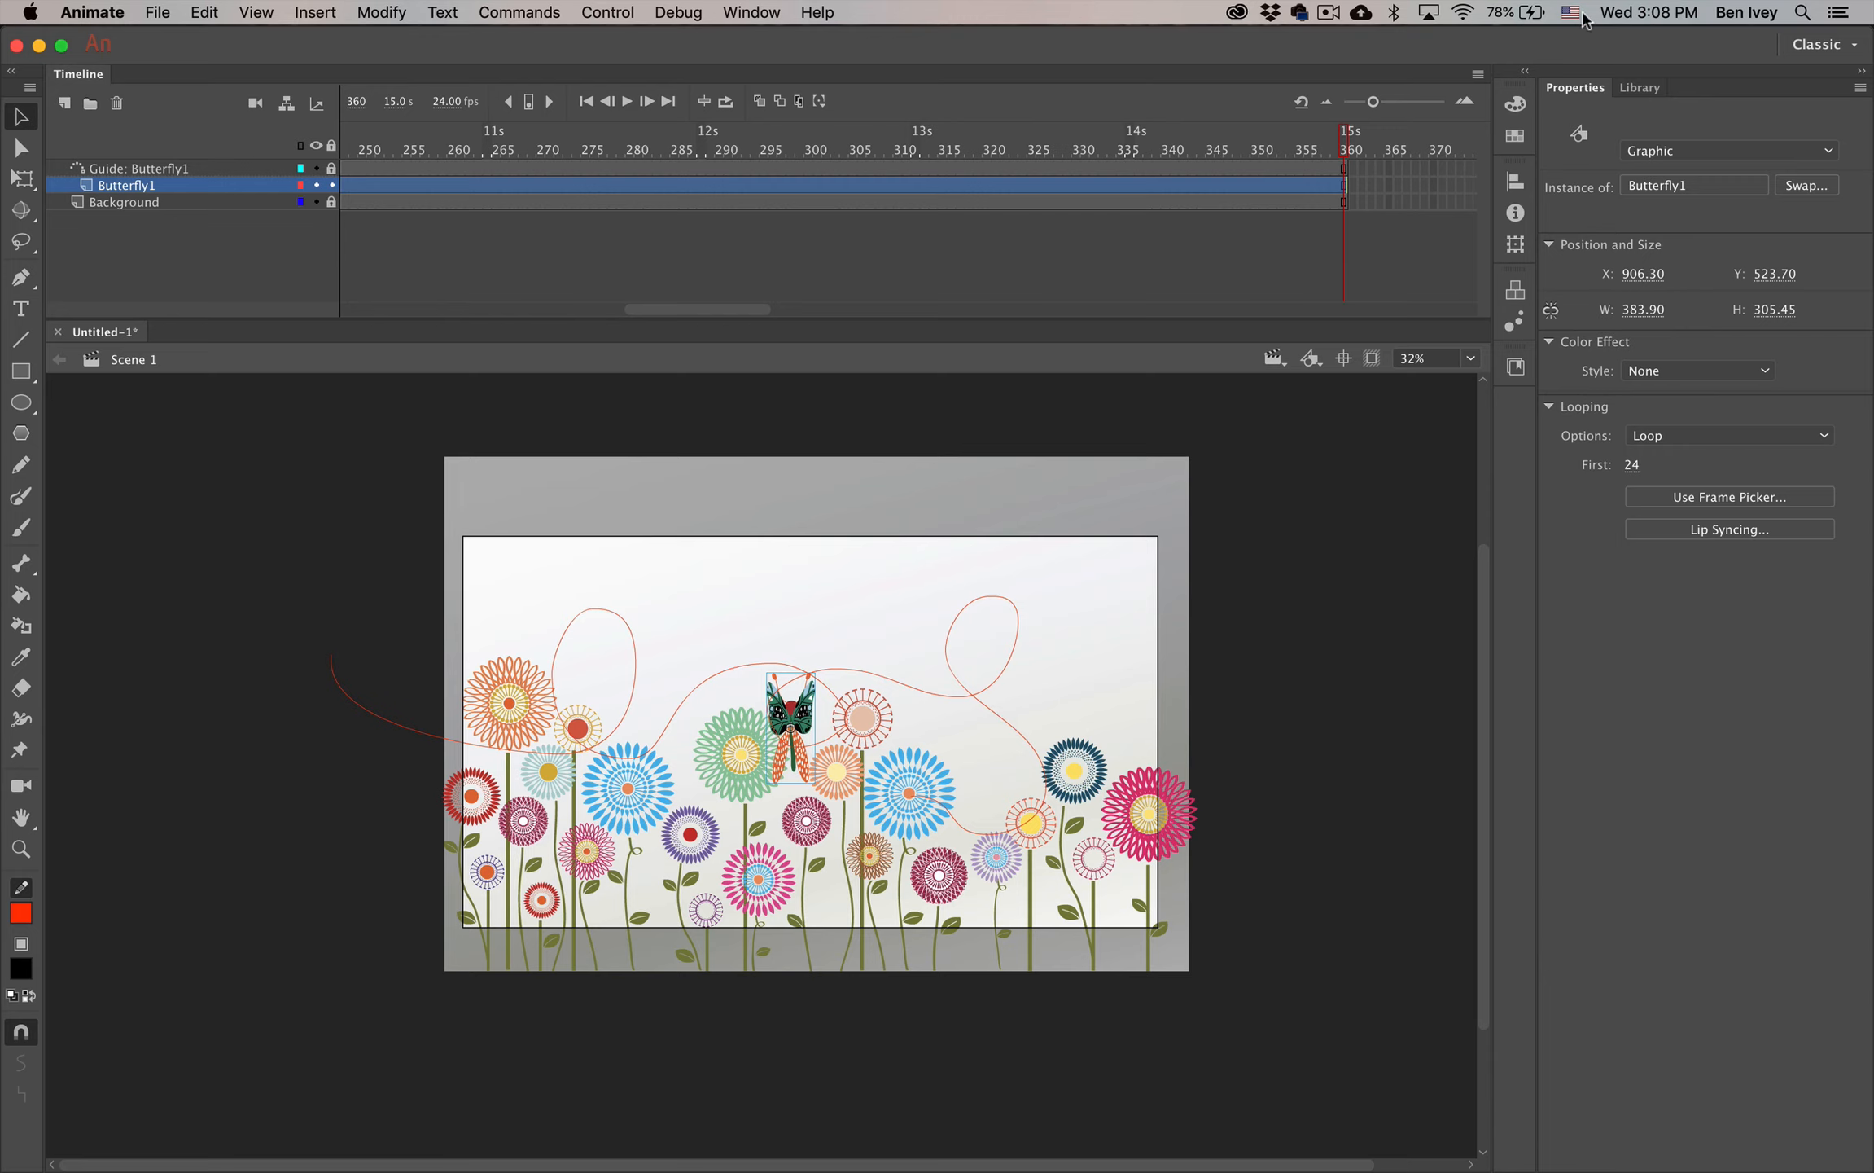
pyautogui.click(1645, 87)
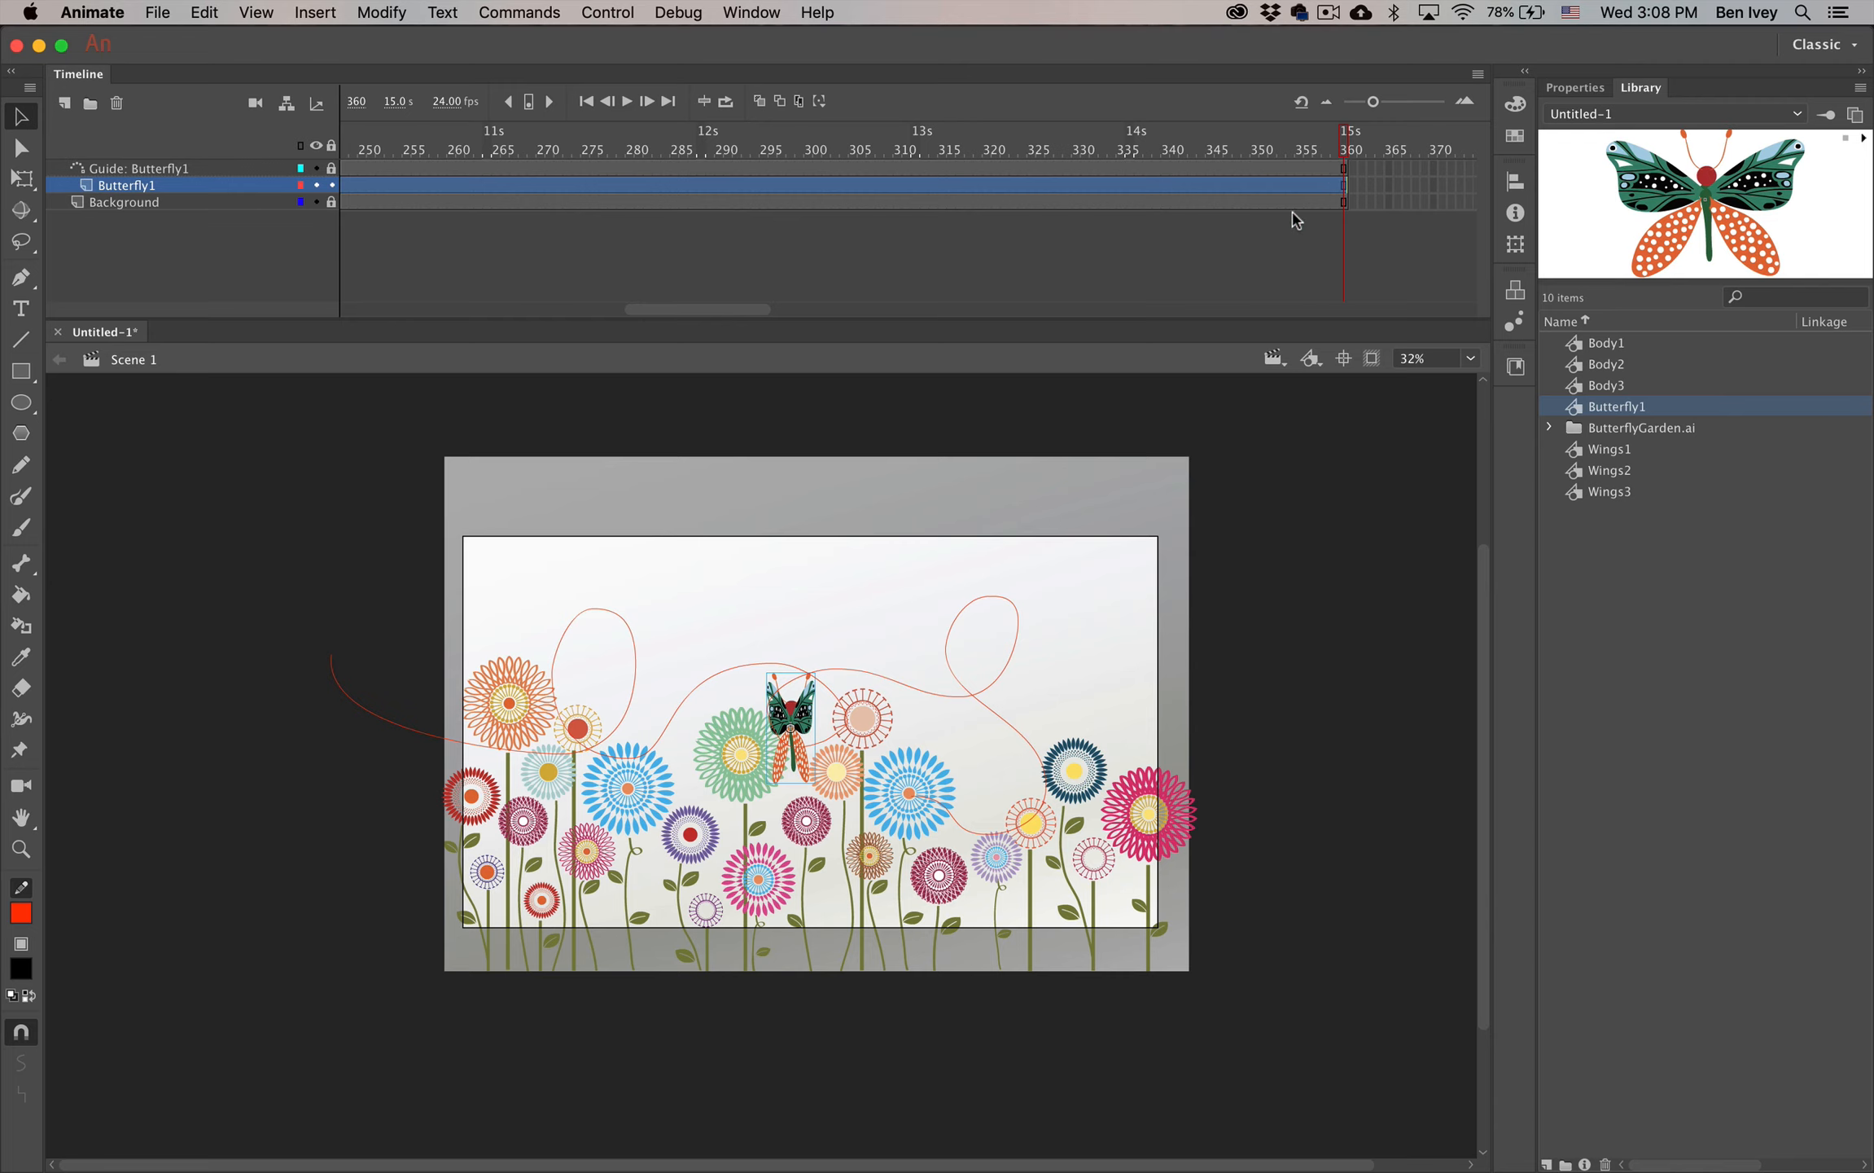
pyautogui.rightClick(1157, 181)
pyautogui.click(1205, 243)
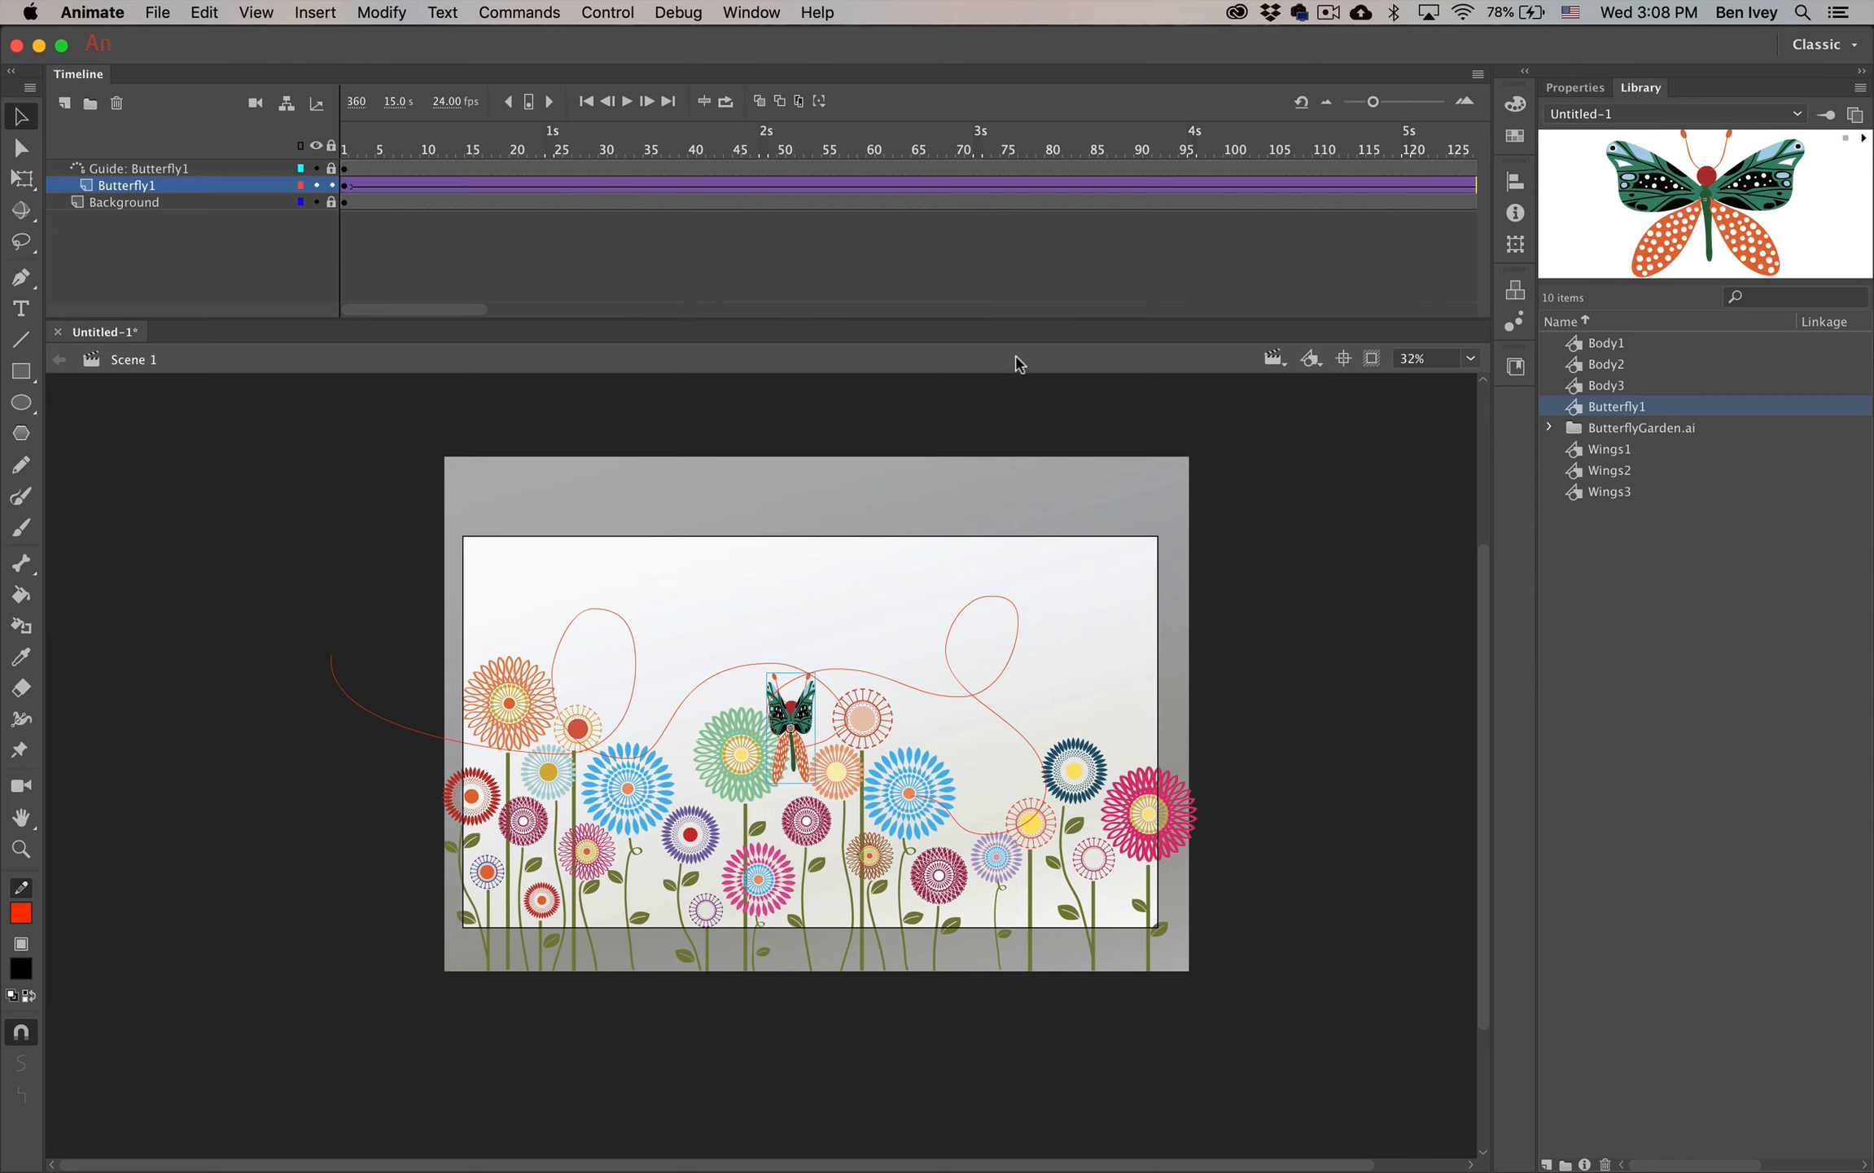
# Delay the butterfly's flight by moving the first Butterfly1 keyframe to frame 30, and check the change with an undo and redo
pyautogui.click(346, 187)
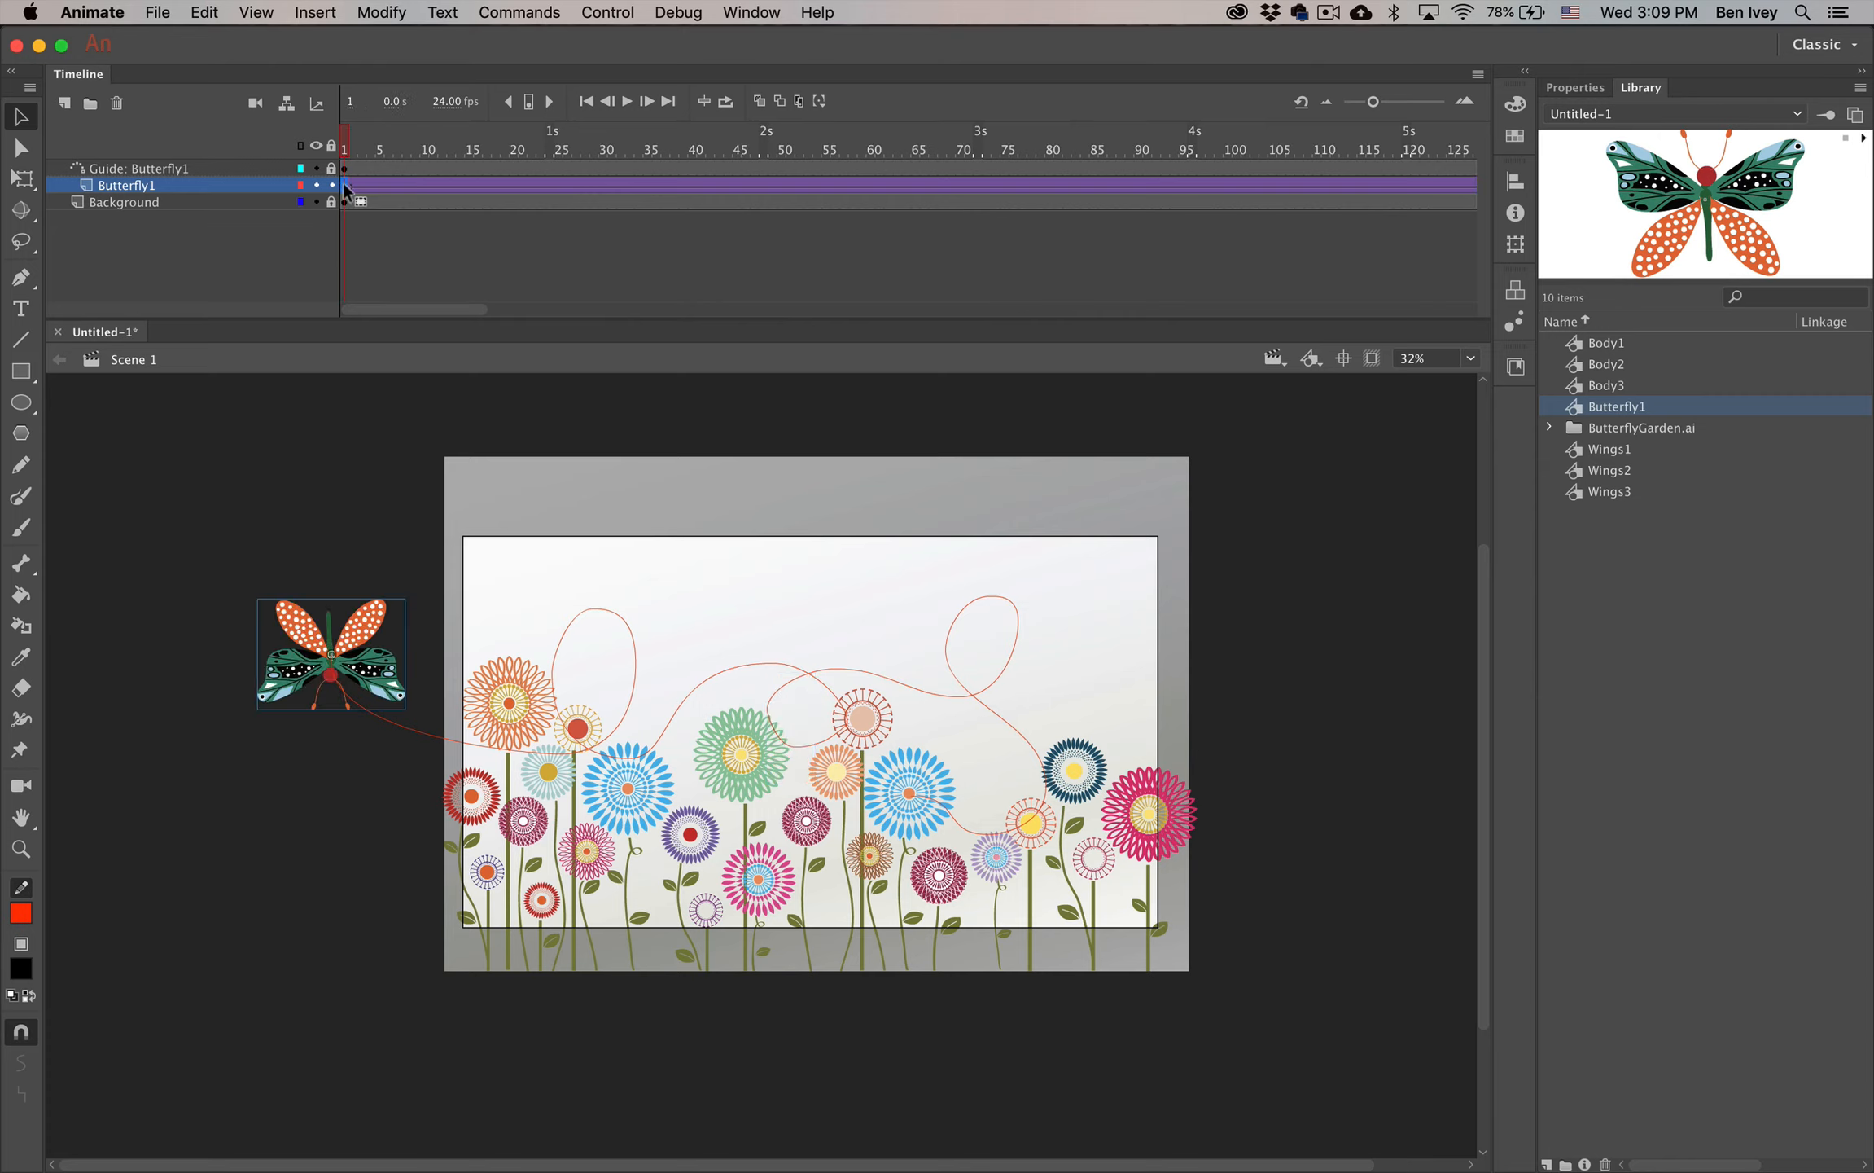
pyautogui.moveTo(344, 186); pyautogui.dragTo(380, 184)
pyautogui.moveTo(590, 181); pyautogui.dragTo(602, 184)
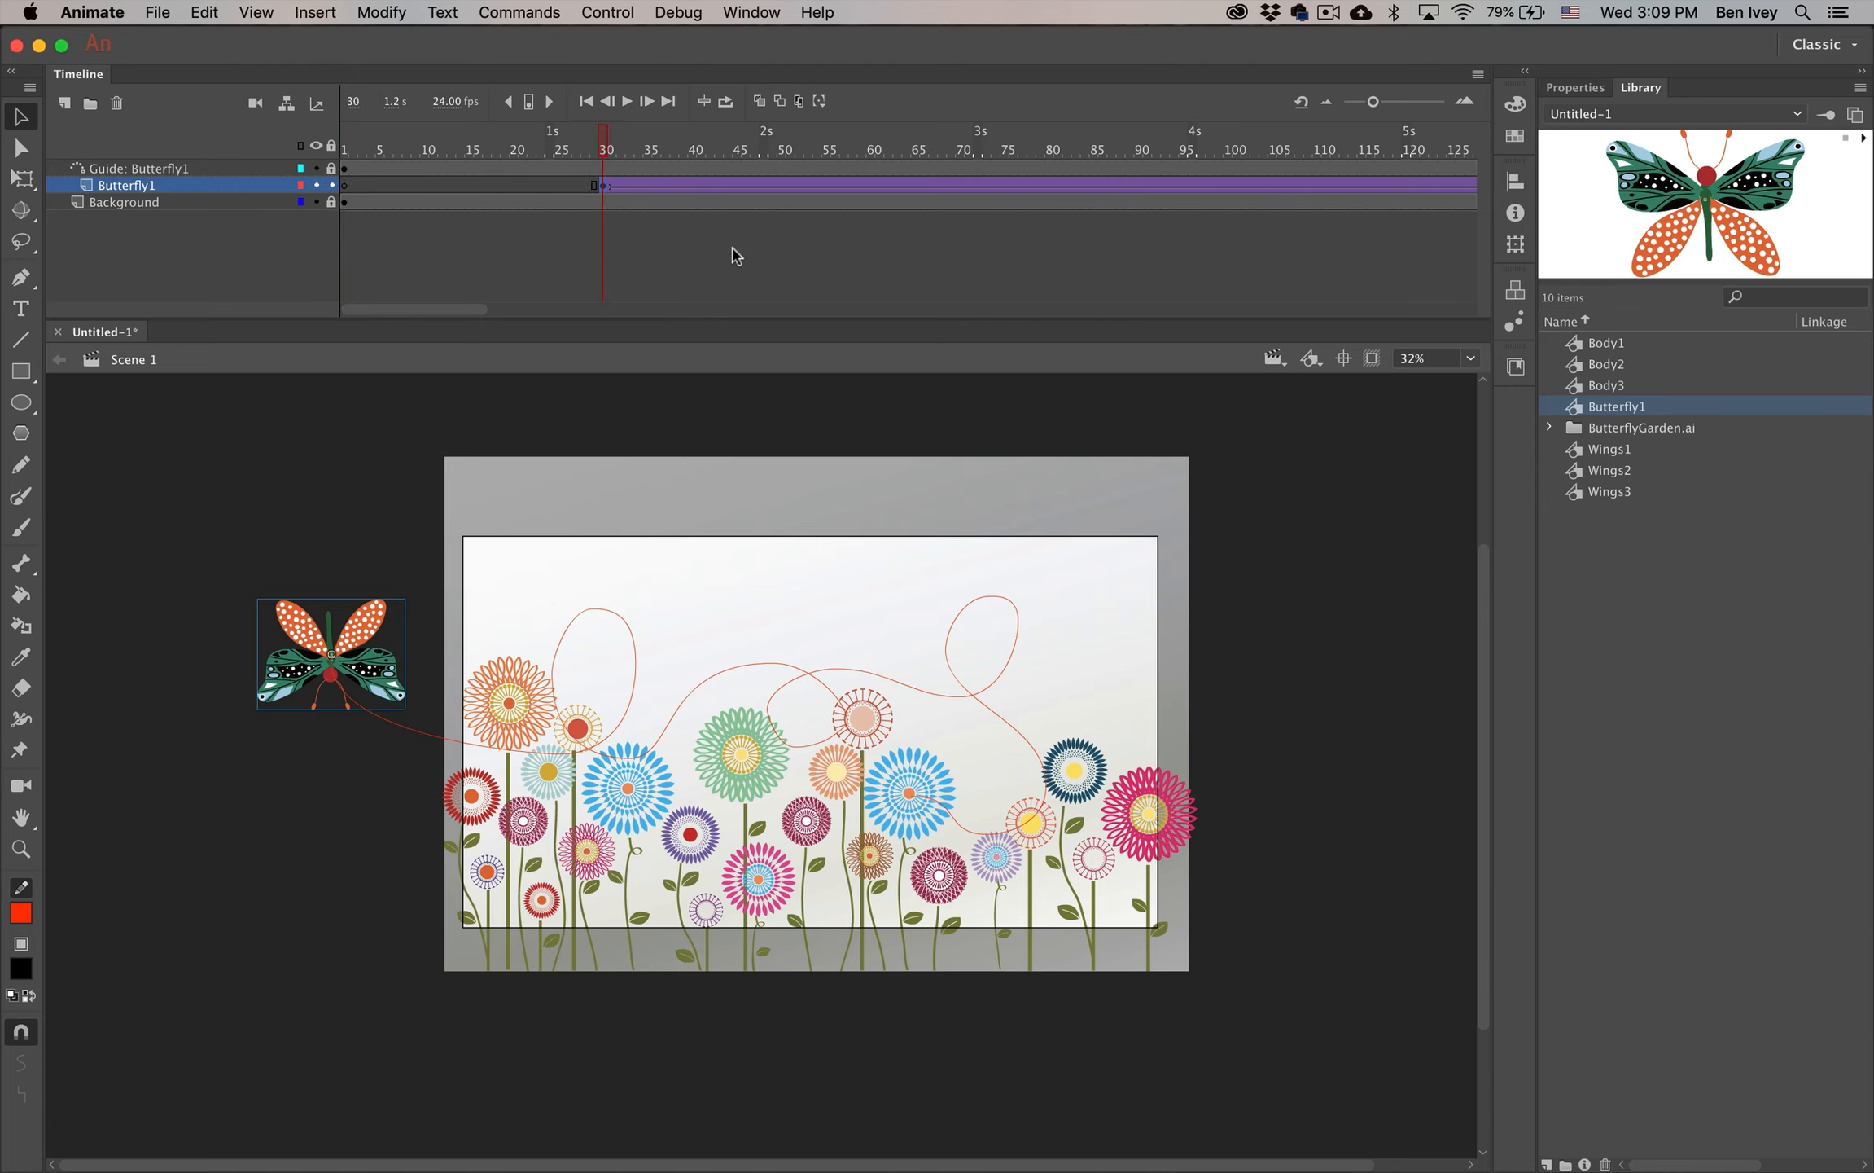
pyautogui.press('super+z')
pyautogui.press('super+shift+z')
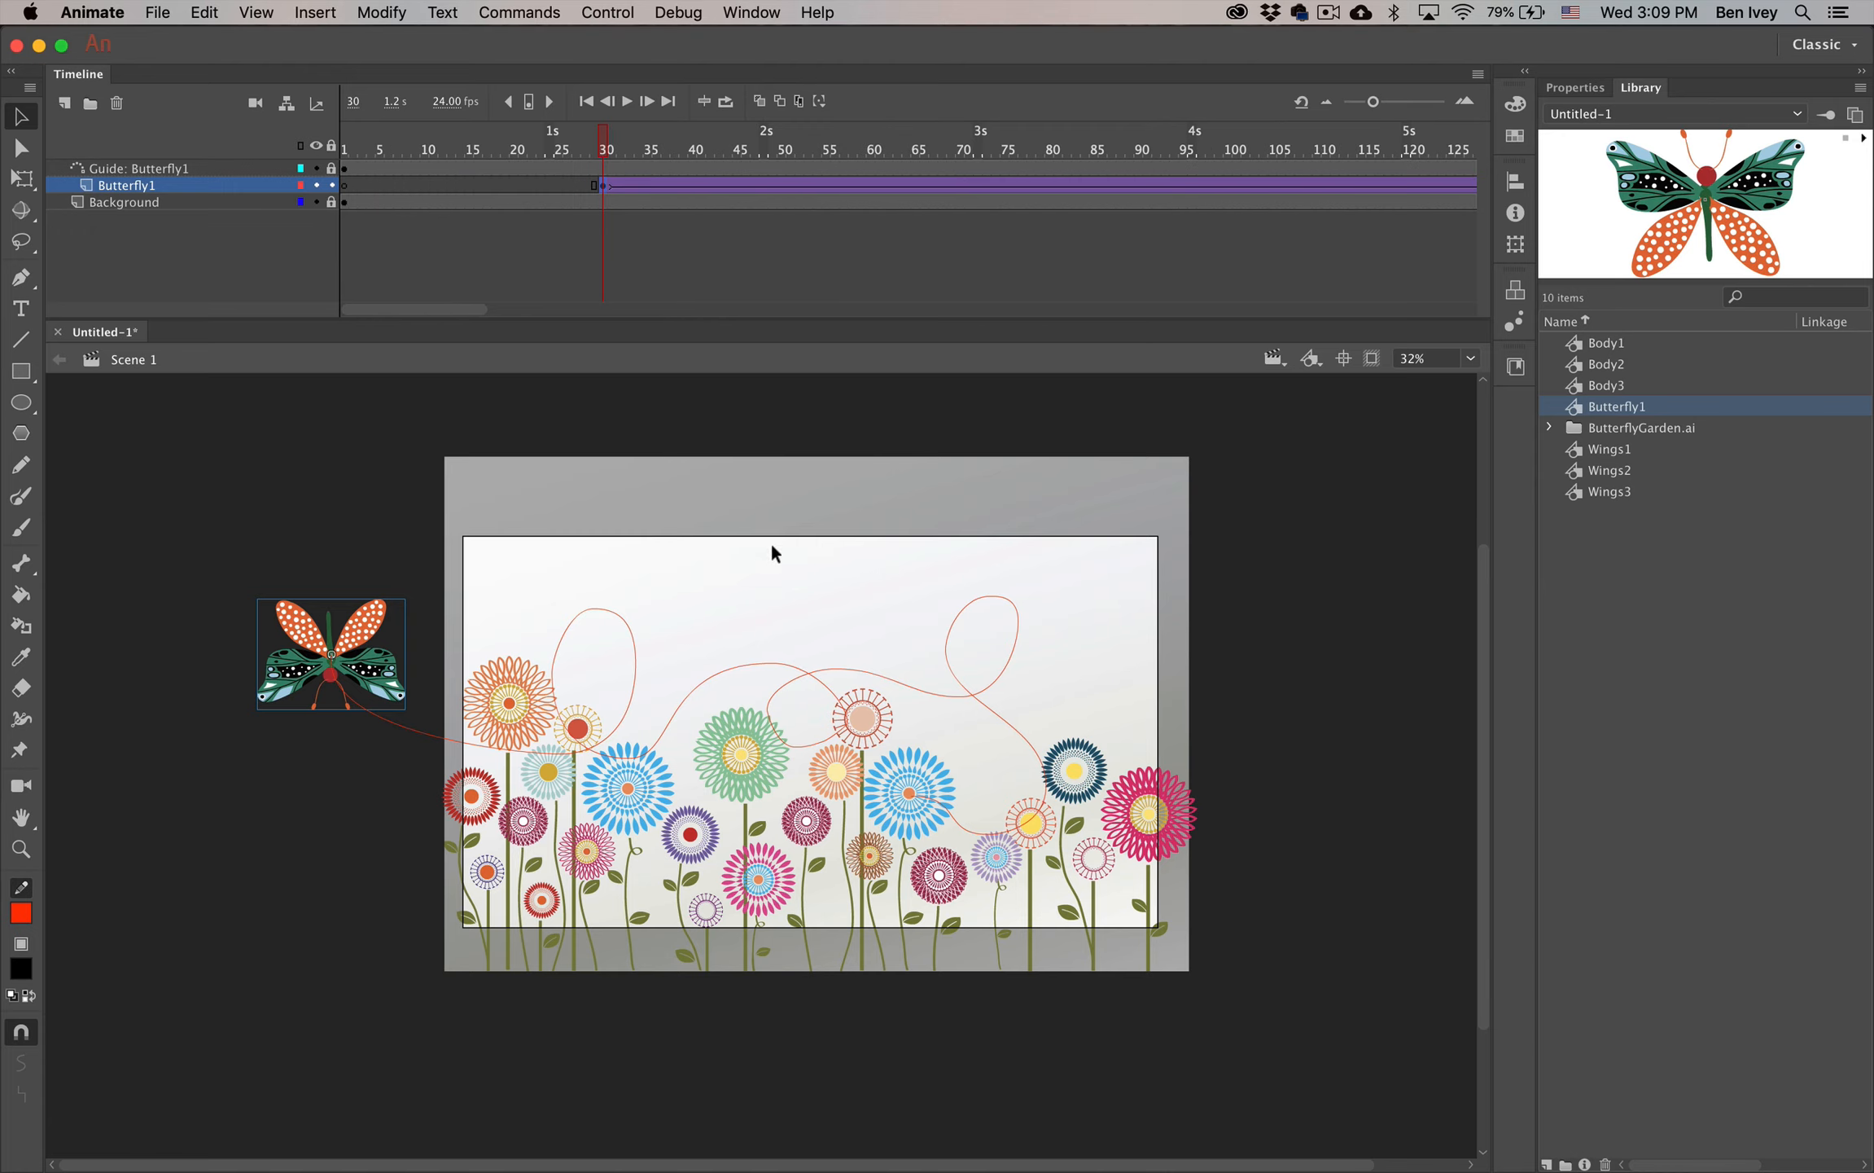
# Open the completed butterfly garden .fla file from the recently used documents
pyautogui.click(161, 12)
pyautogui.moveTo(192, 124)
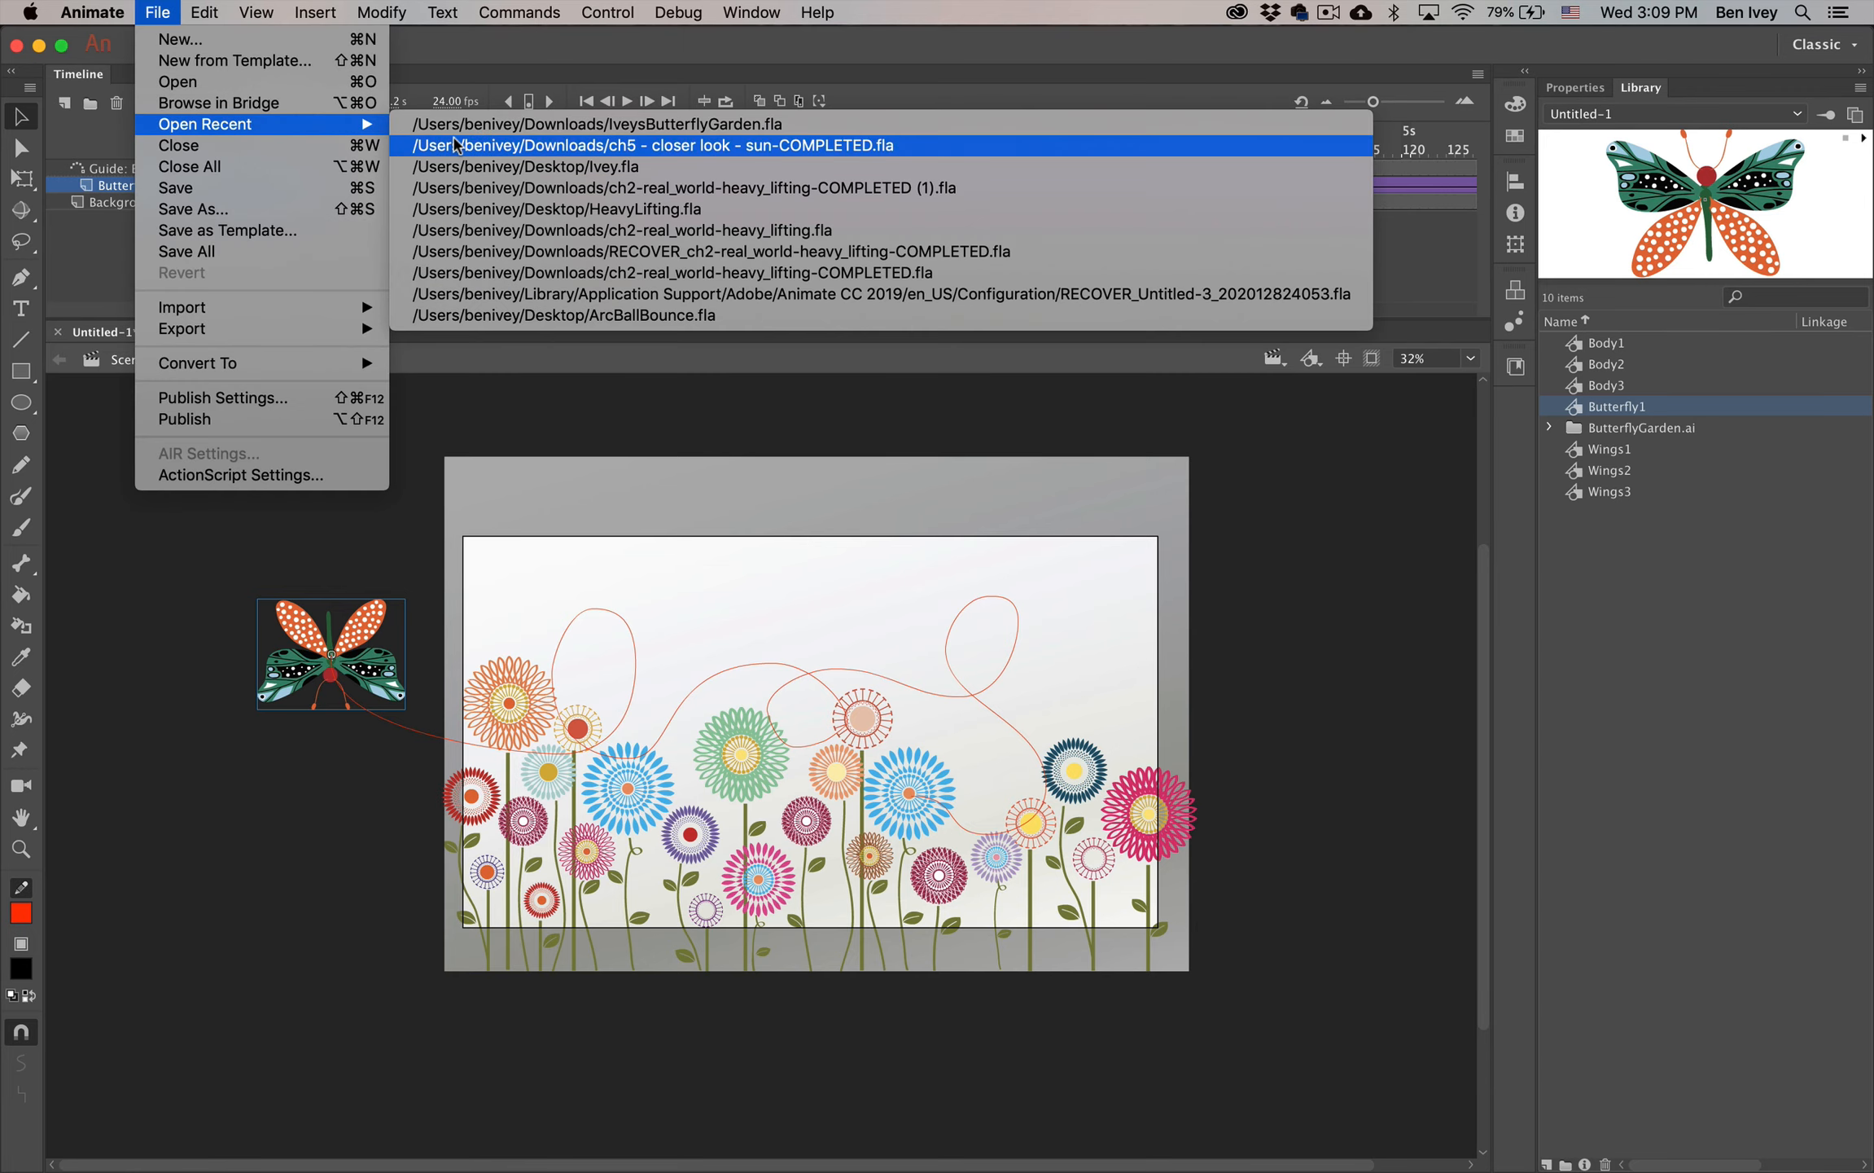
pyautogui.click(509, 524)
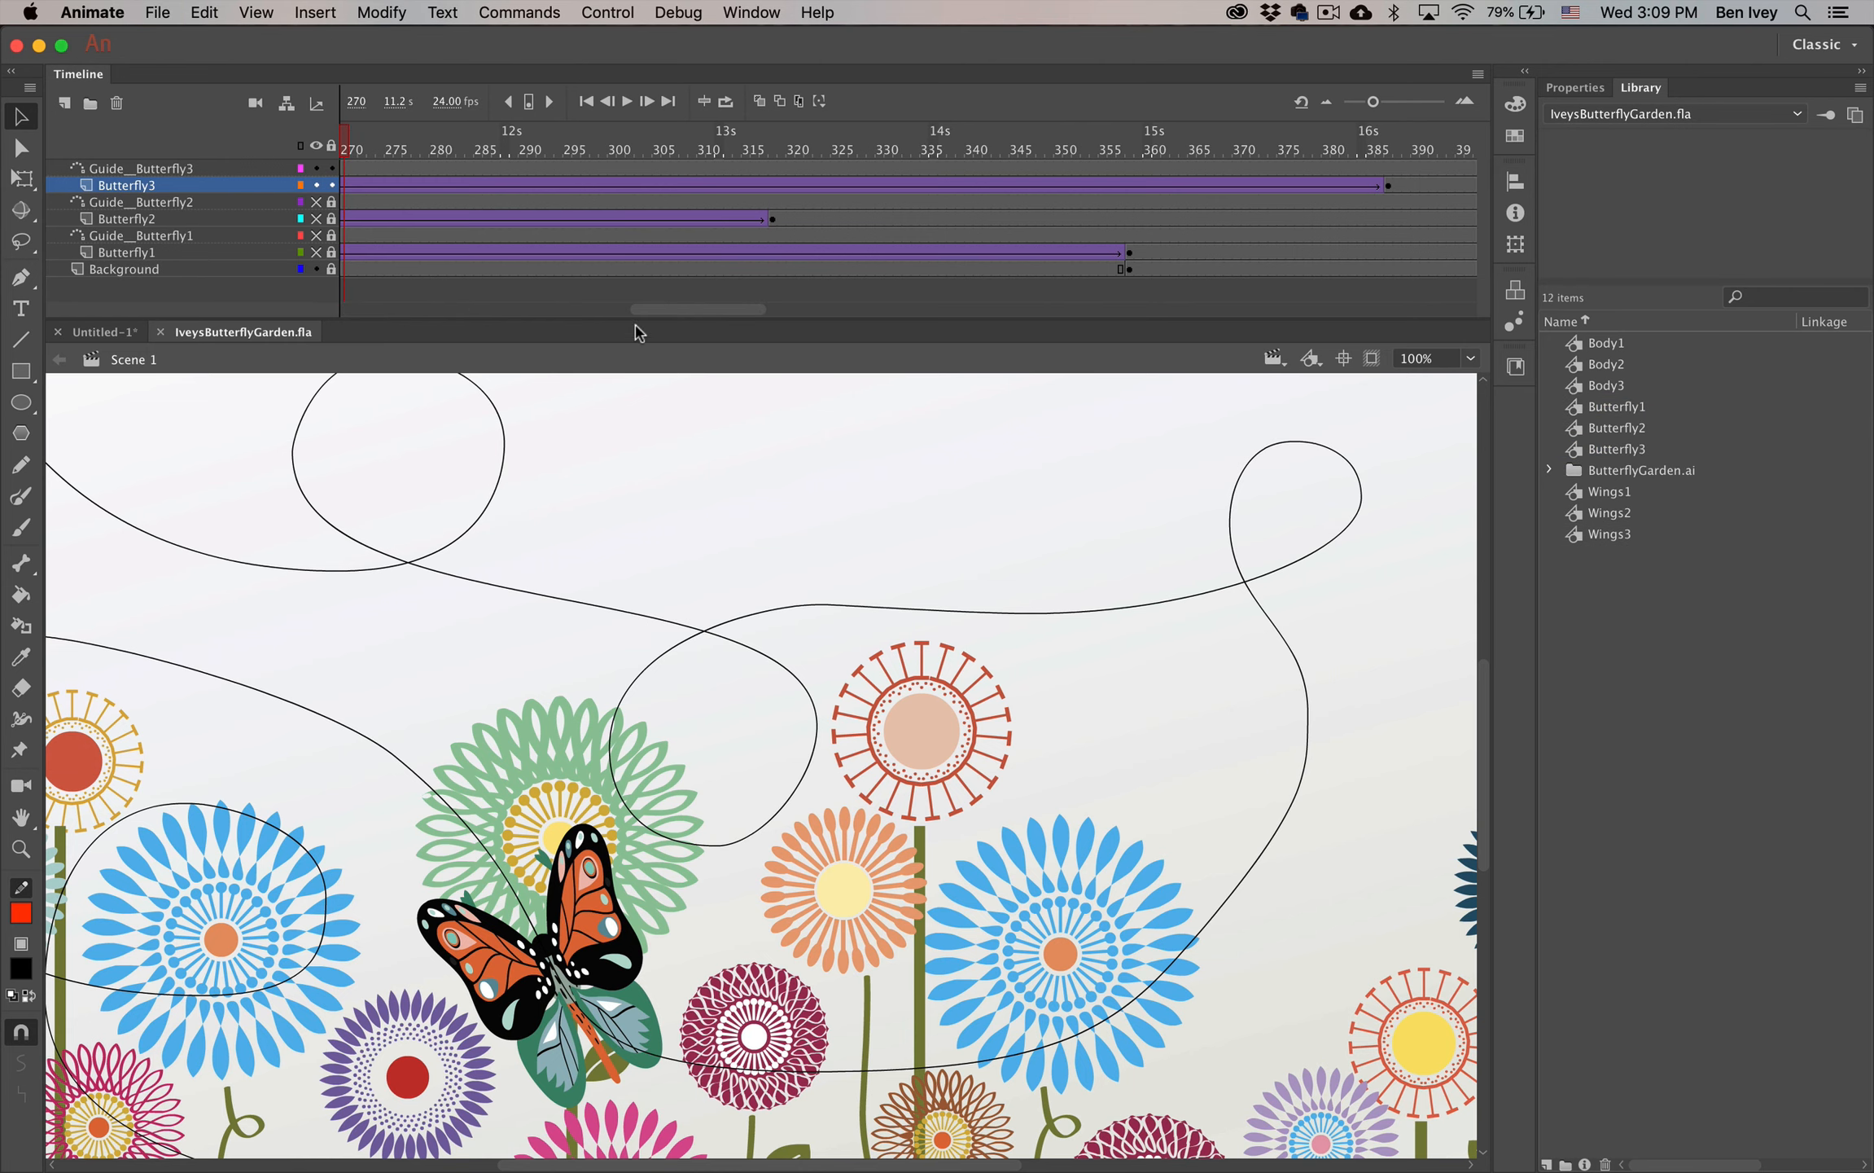
# Enlarge the timeline to examine how the three butterfly layers' tweens are staggered, and preview the finished movie
pyautogui.moveTo(669, 326); pyautogui.dragTo(669, 422)
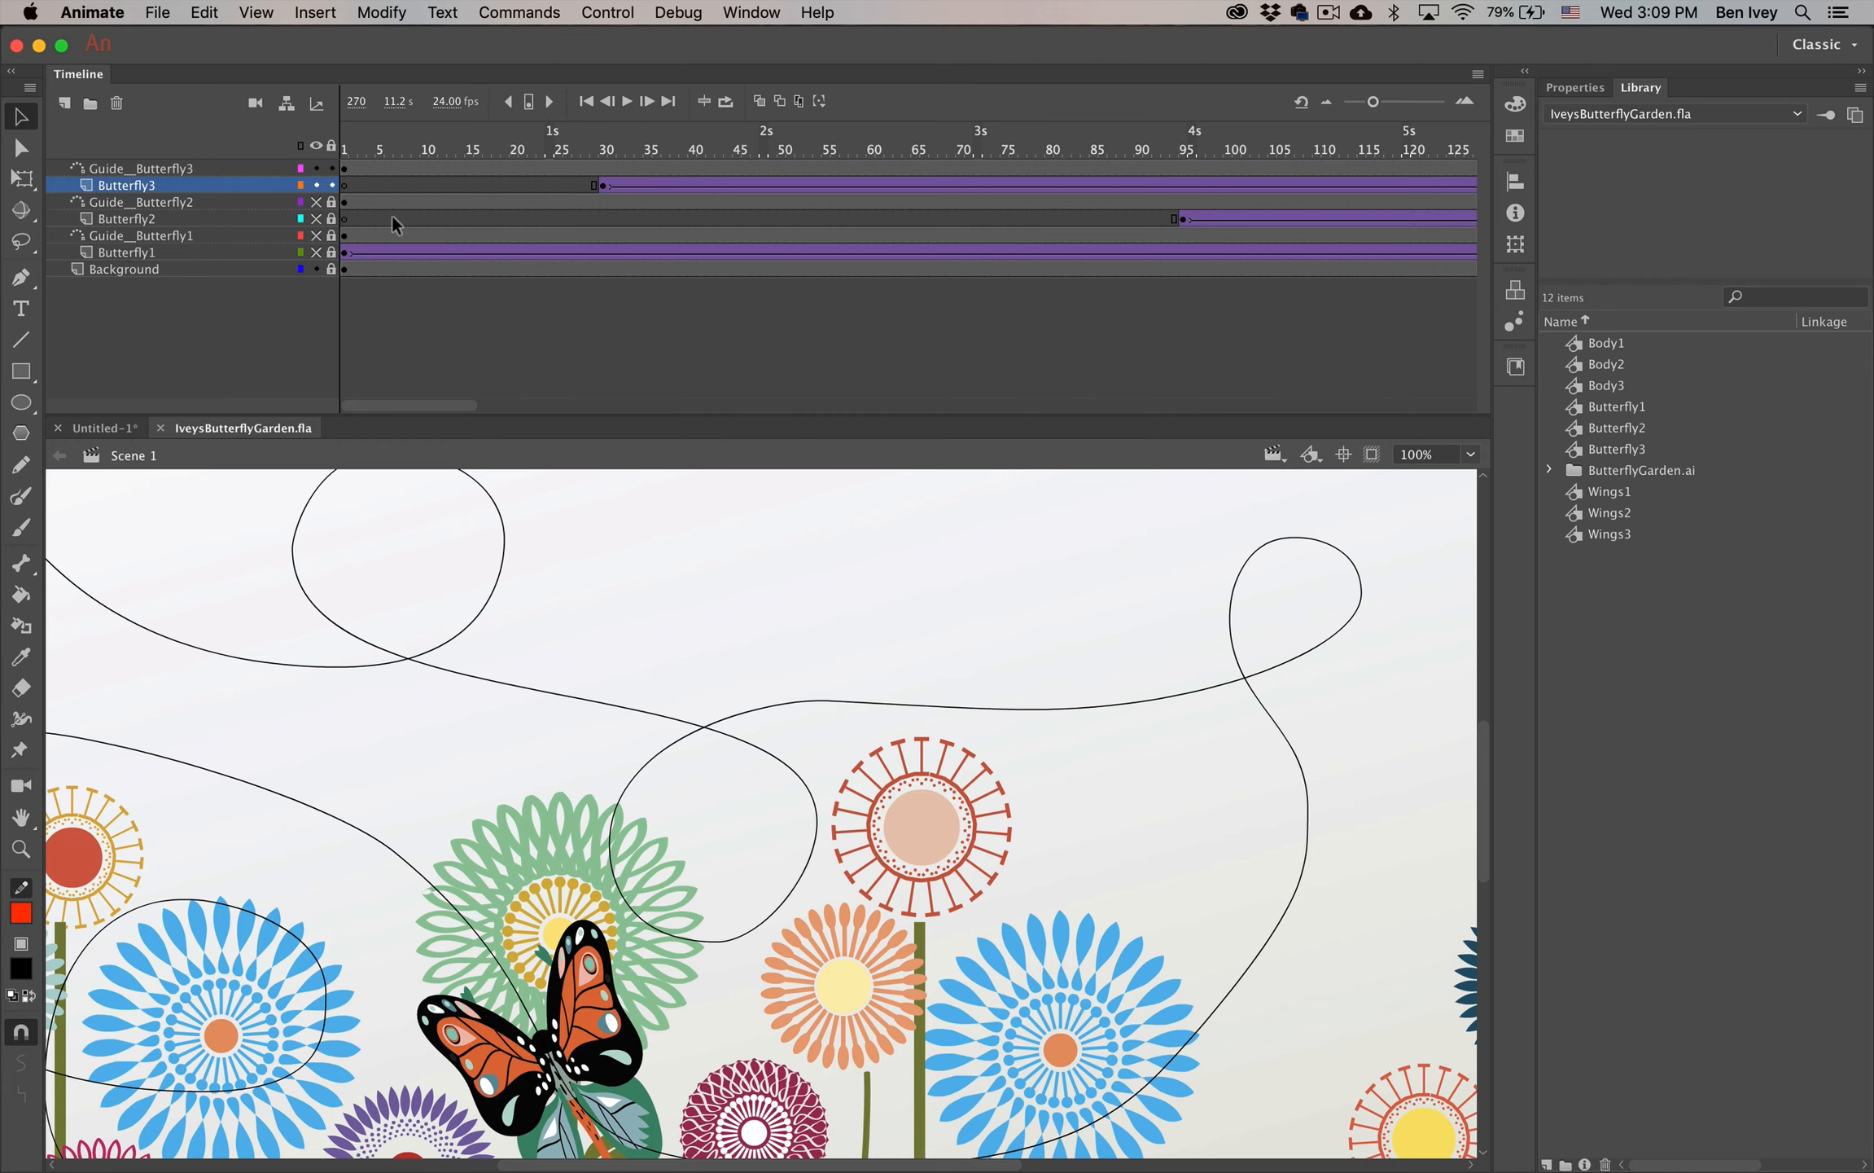
pyautogui.hscroll(15, 744, 231)
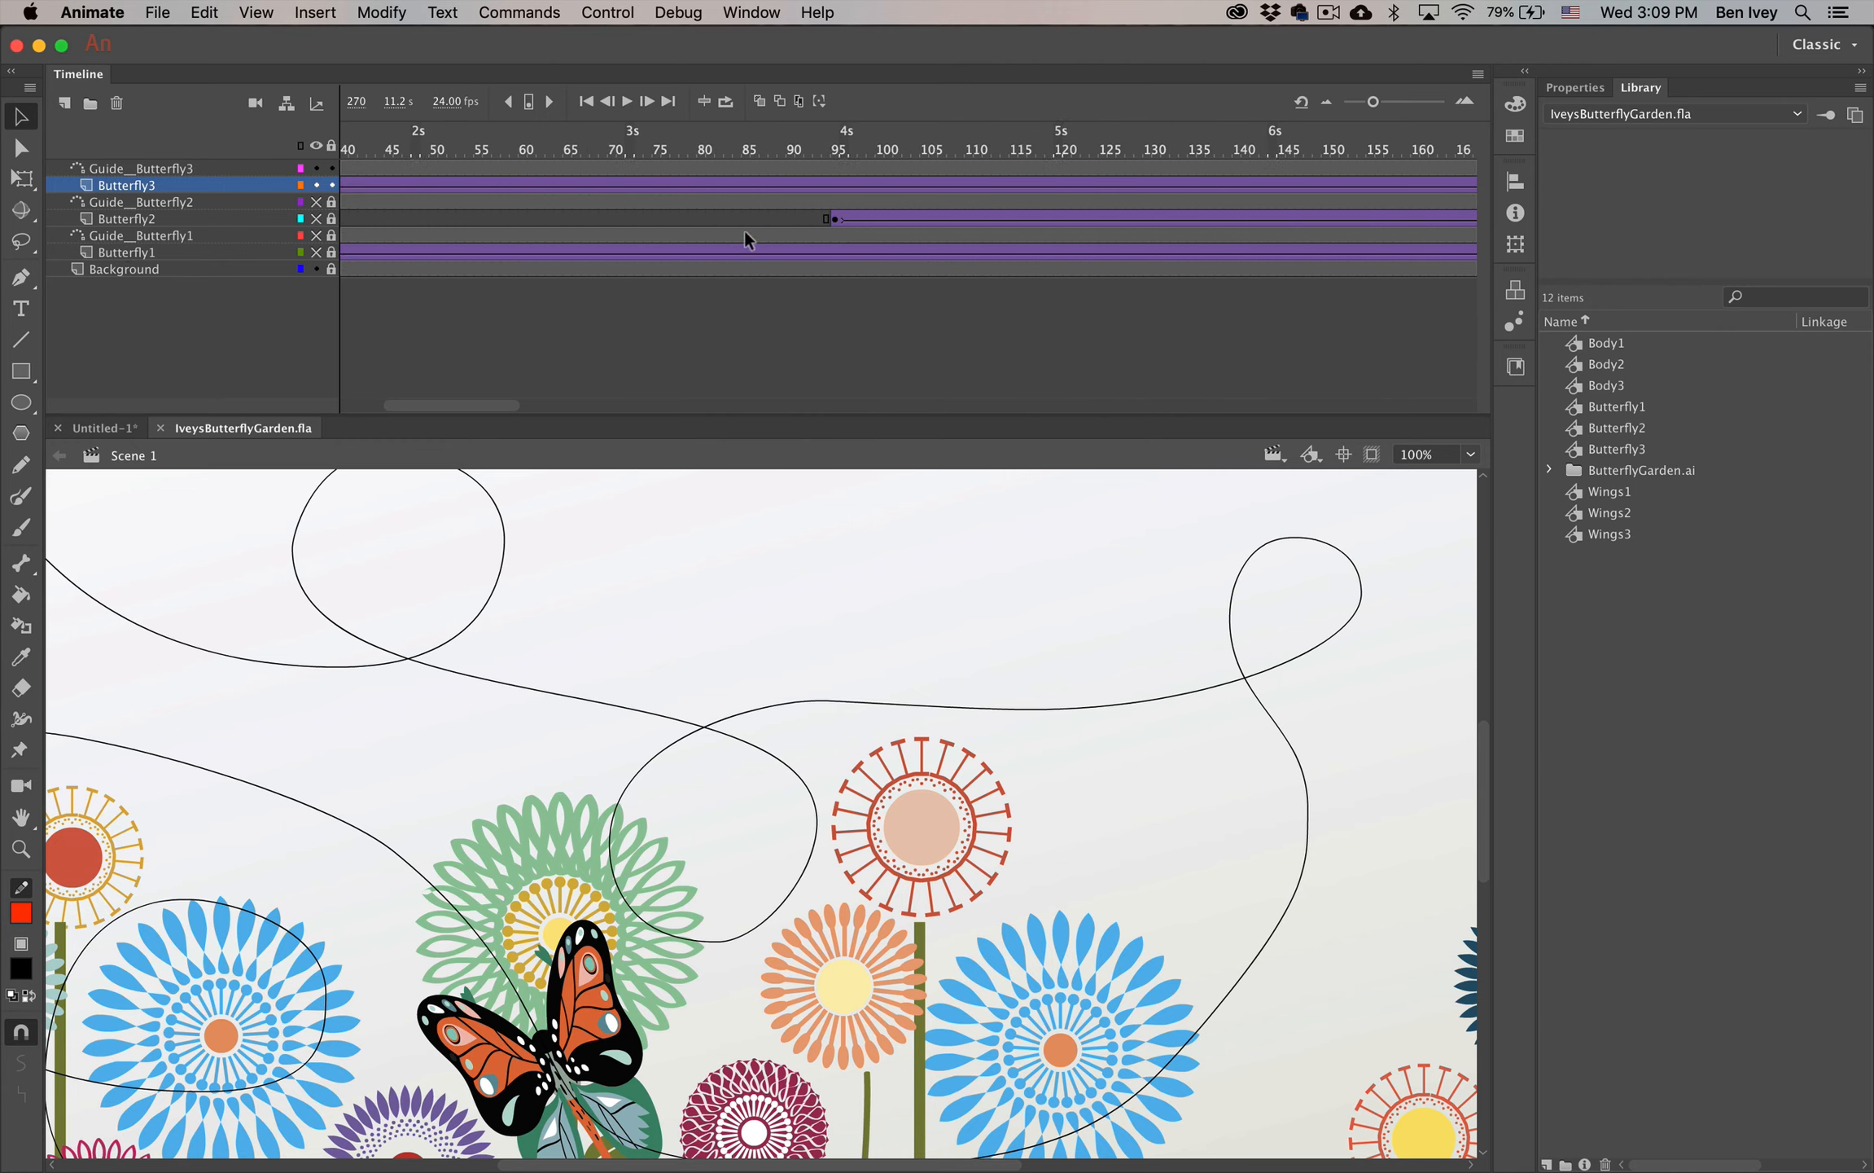
pyautogui.hscroll(5, 744, 232)
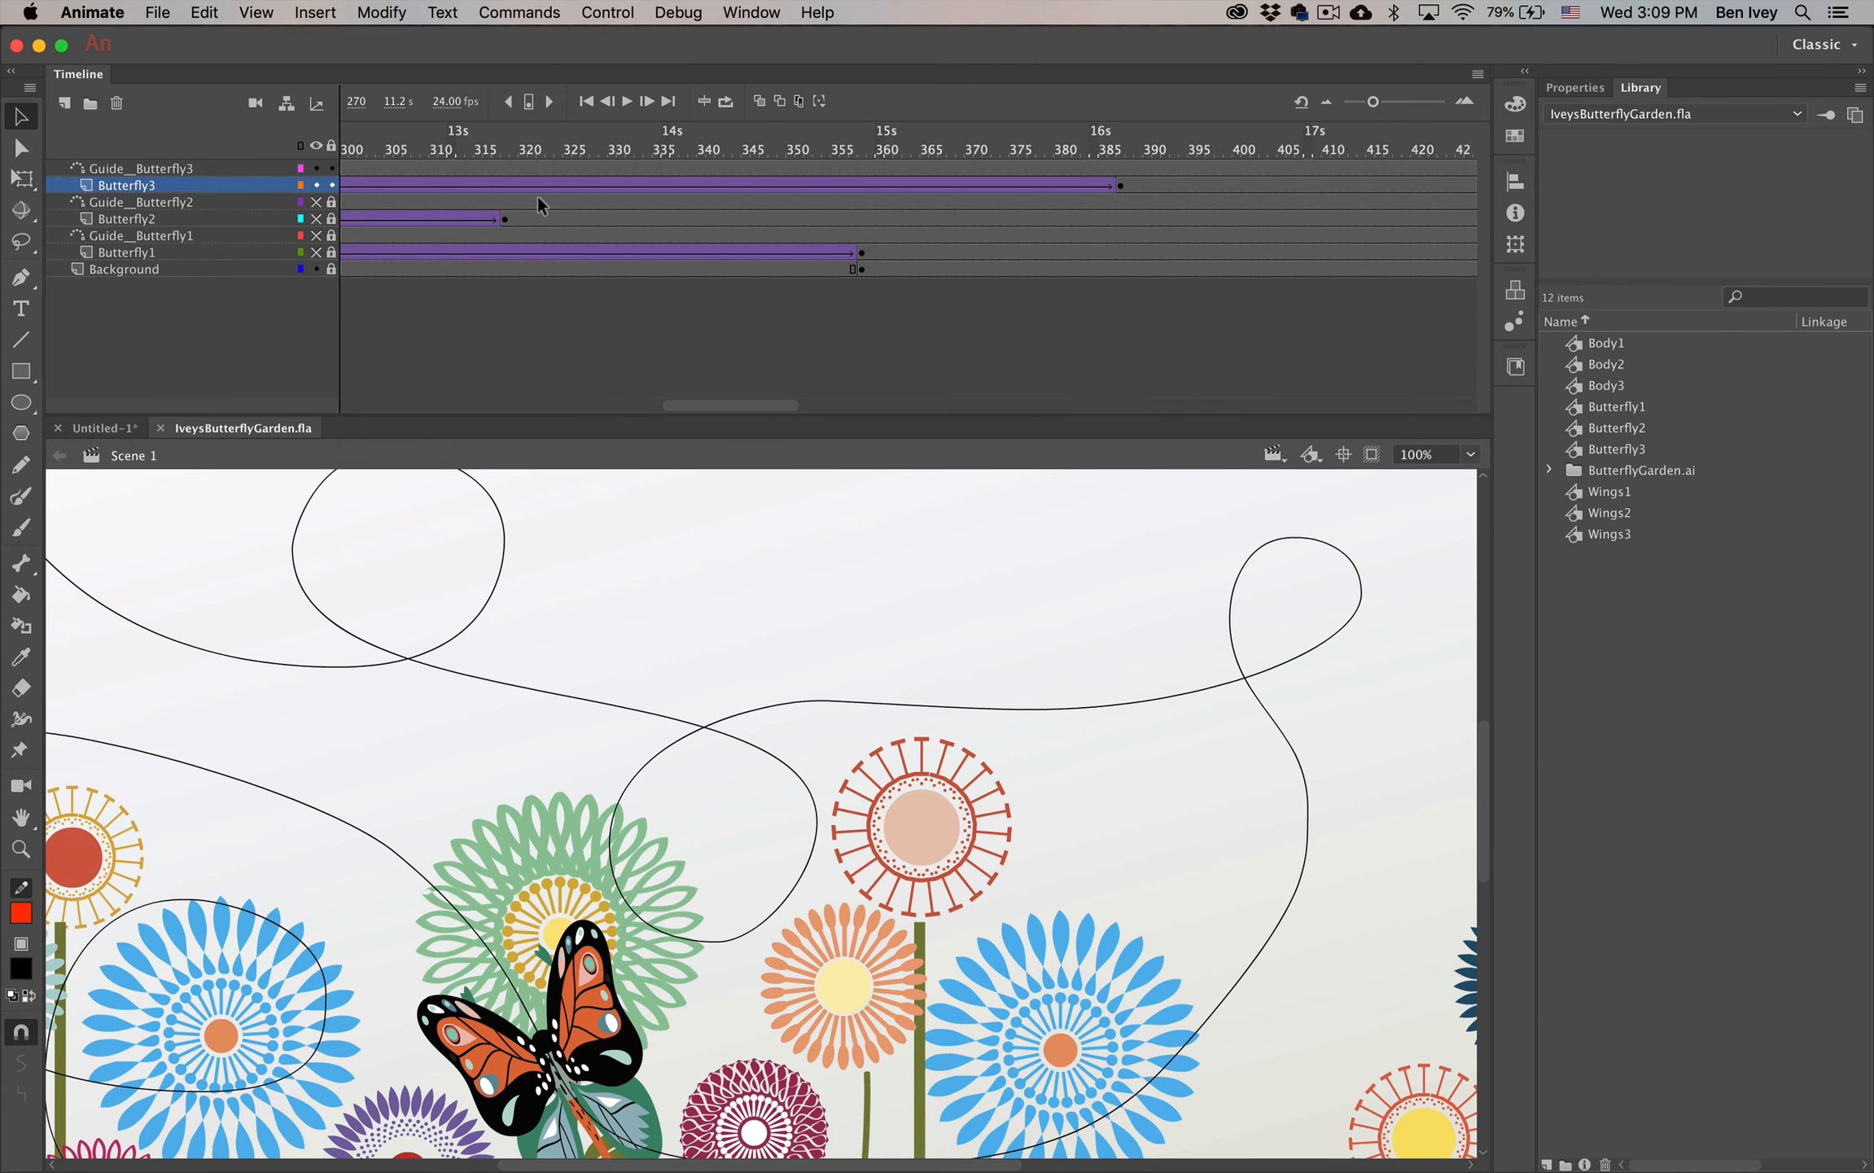
pyautogui.hscroll(6, 1064, 195)
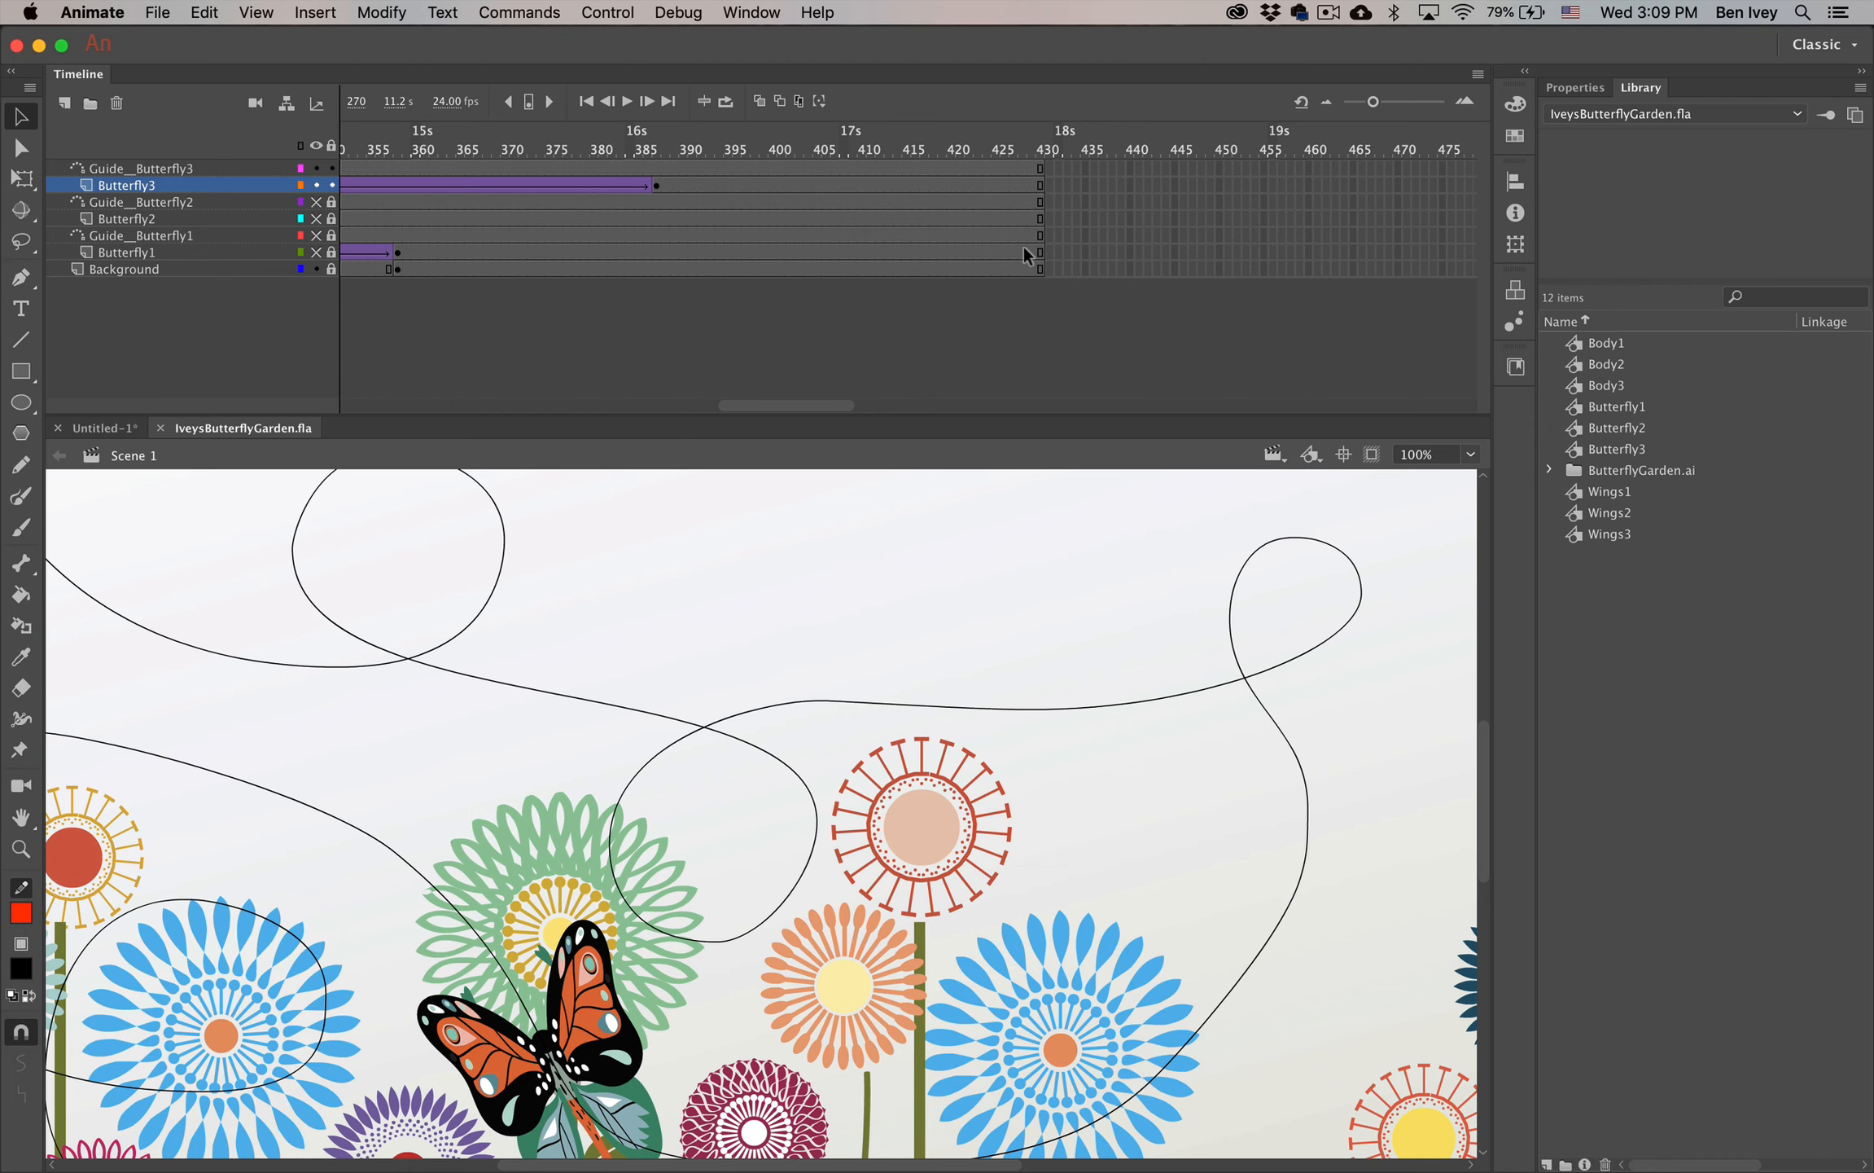
pyautogui.press('super+Return')
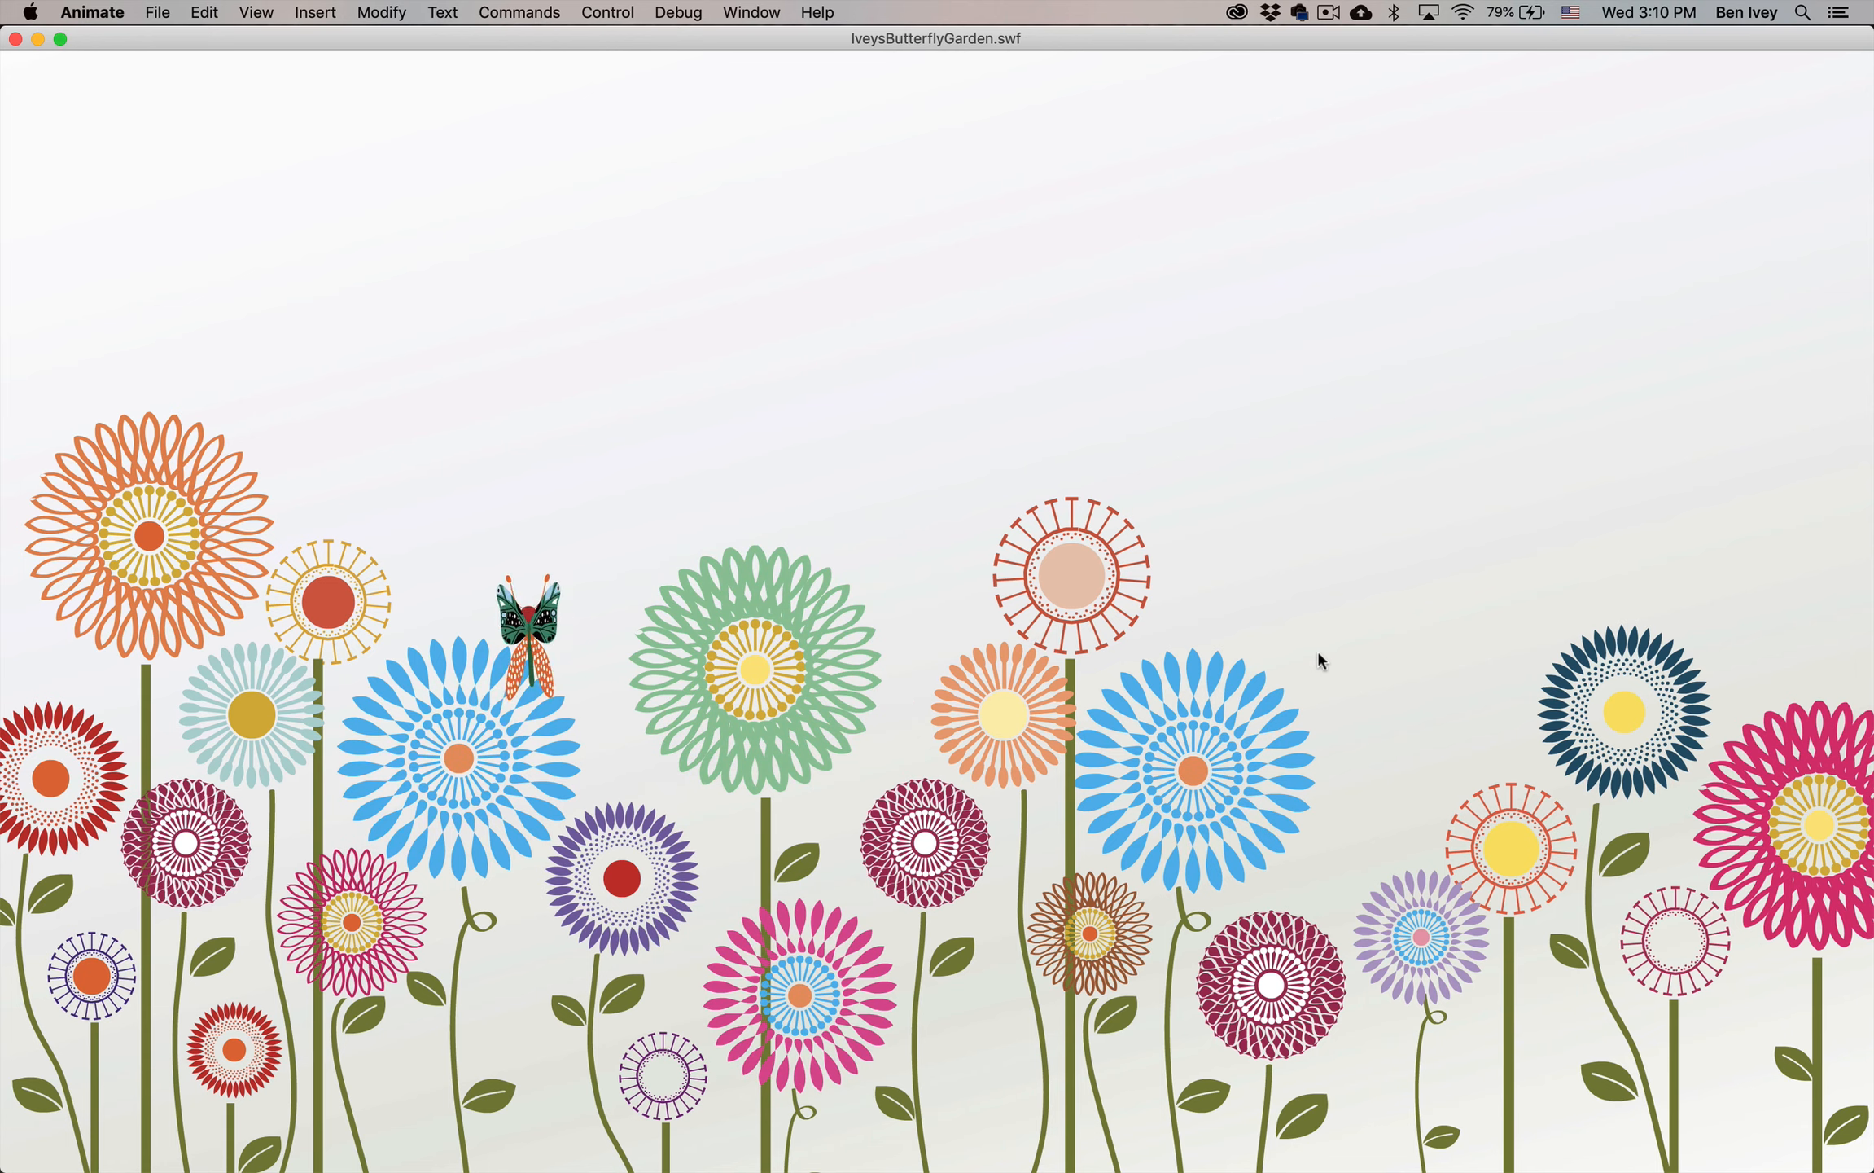
pyautogui.click(14, 39)
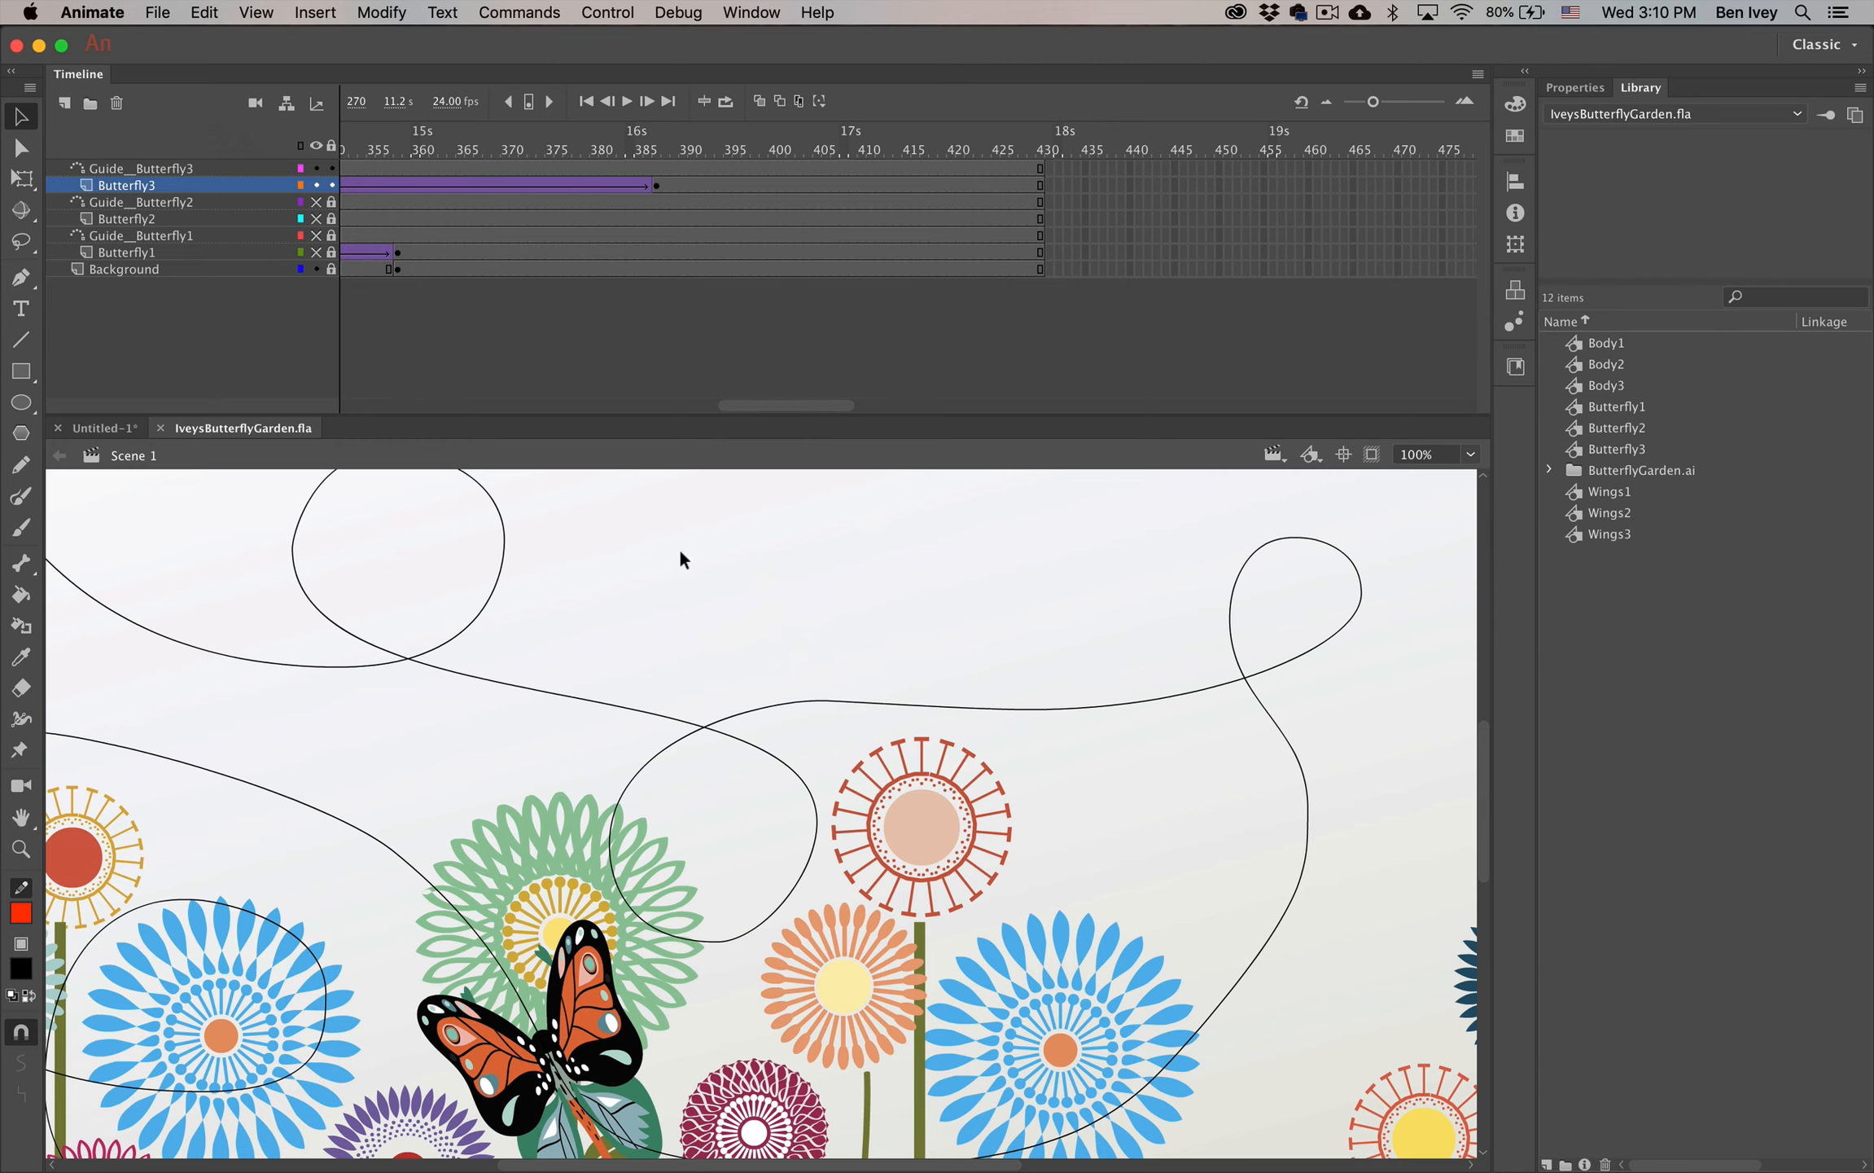